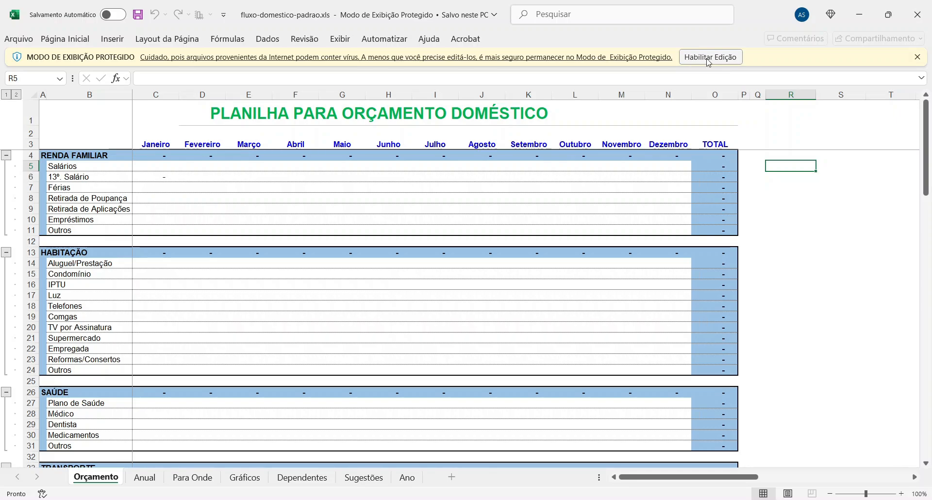
- Enable editing of the protected household budget workbook
click(710, 59)
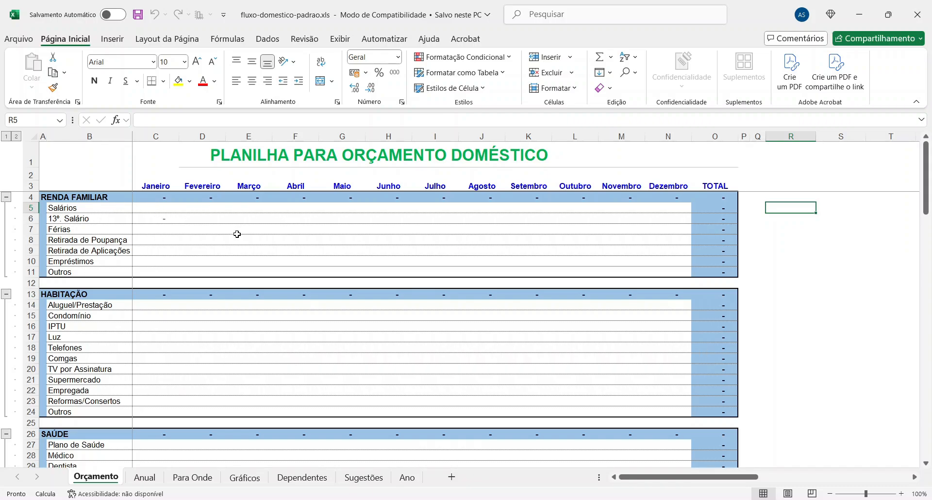
click(667, 210)
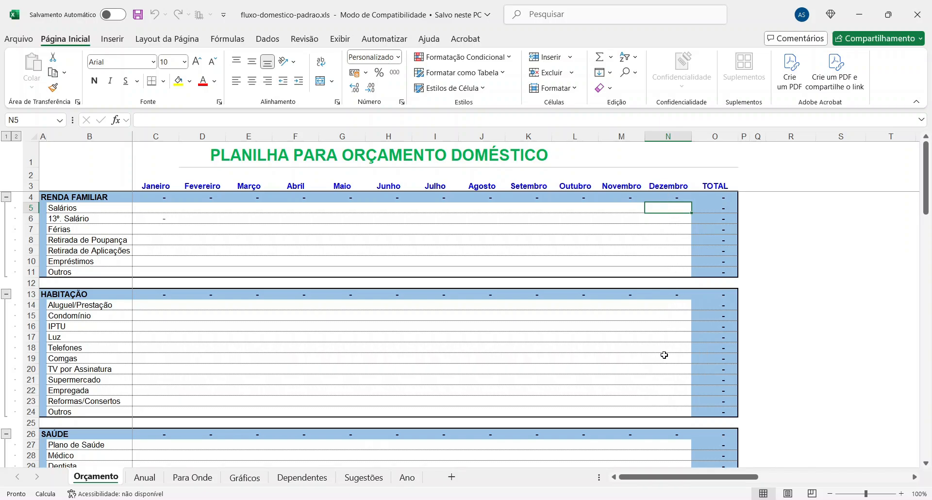
scroll(662, 400, down, 1)
scroll(663, 388, up, 1)
click(156, 209)
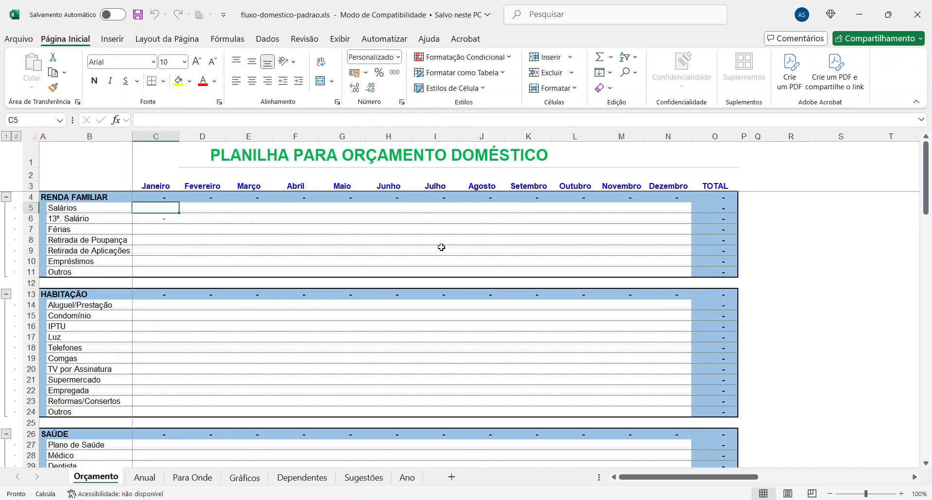
- Enter 5000 as the December amount for Salários under RENDA FAMILIAR
click(659, 206)
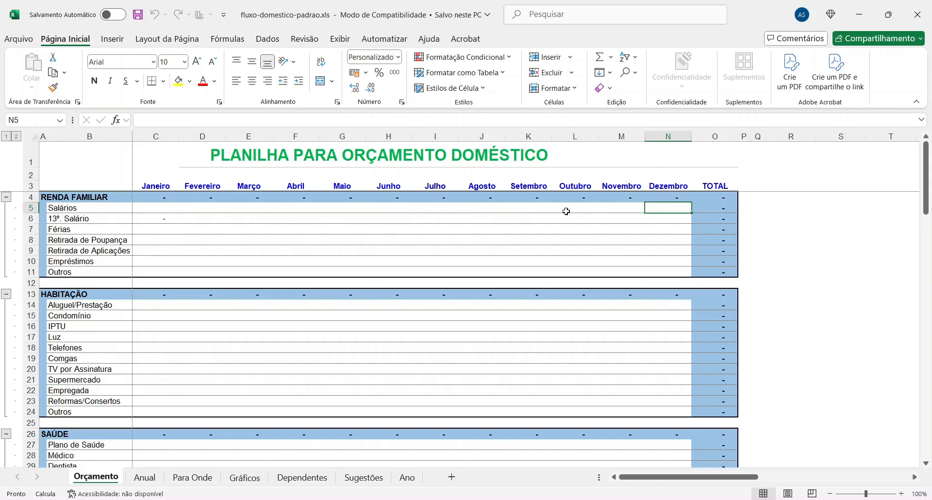
scroll(561, 209, down, 1)
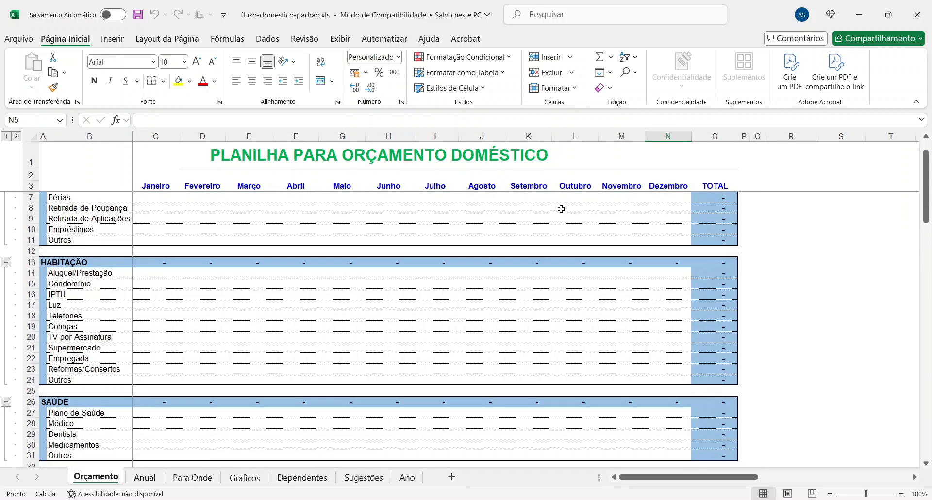
scroll(558, 206, up, 1)
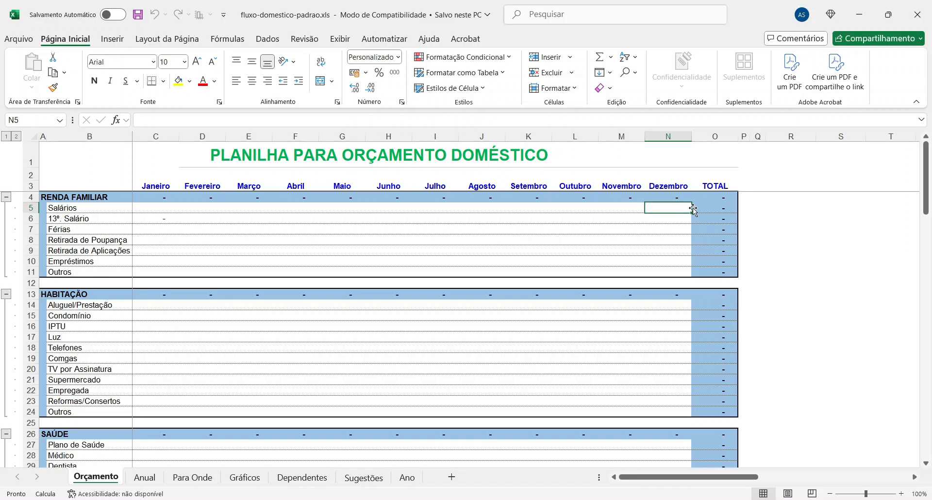
text(5000)
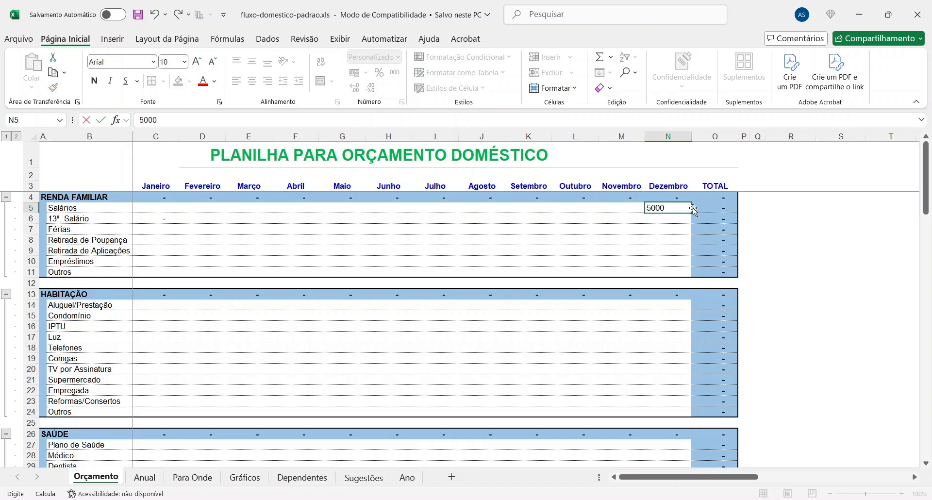
key(Return)
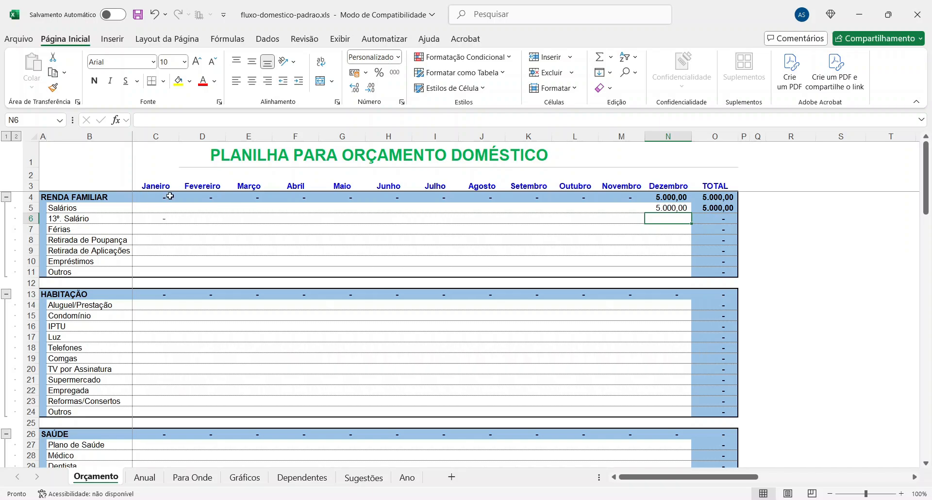
click(617, 207)
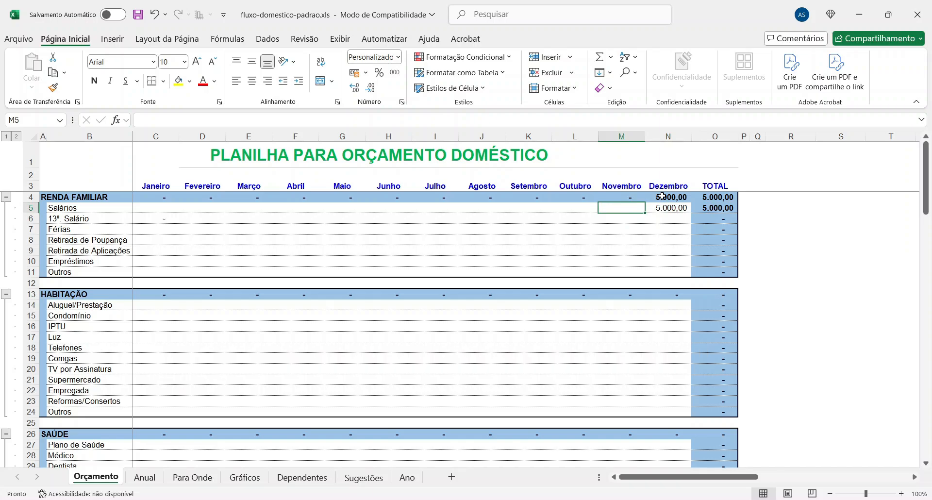
text(4)
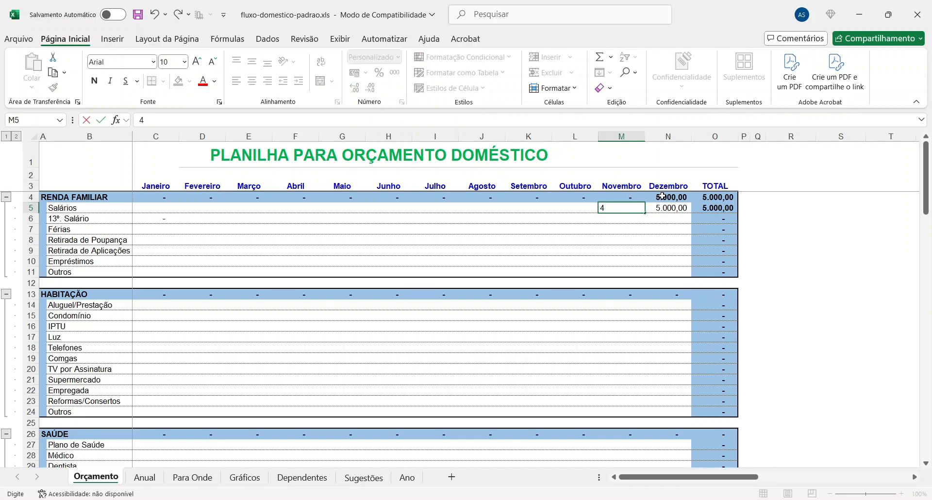
text(500)
key(Return)
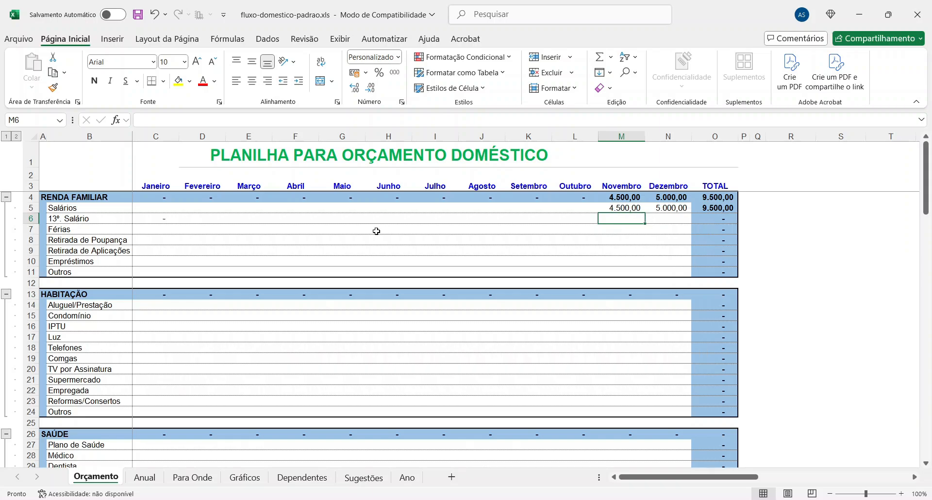
click(629, 204)
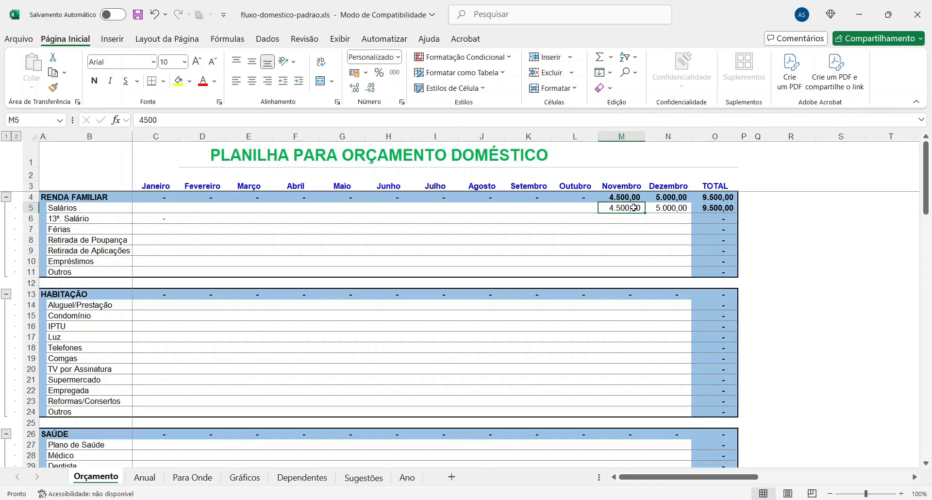
key(Delete)
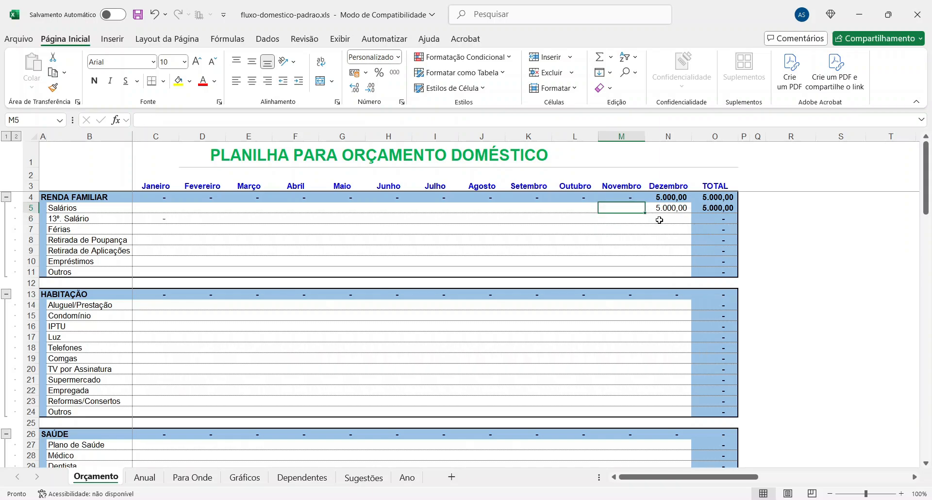
- Enter the December income amounts 3000 for 13º. Salário and 500 for Retirada de Poupança
click(662, 219)
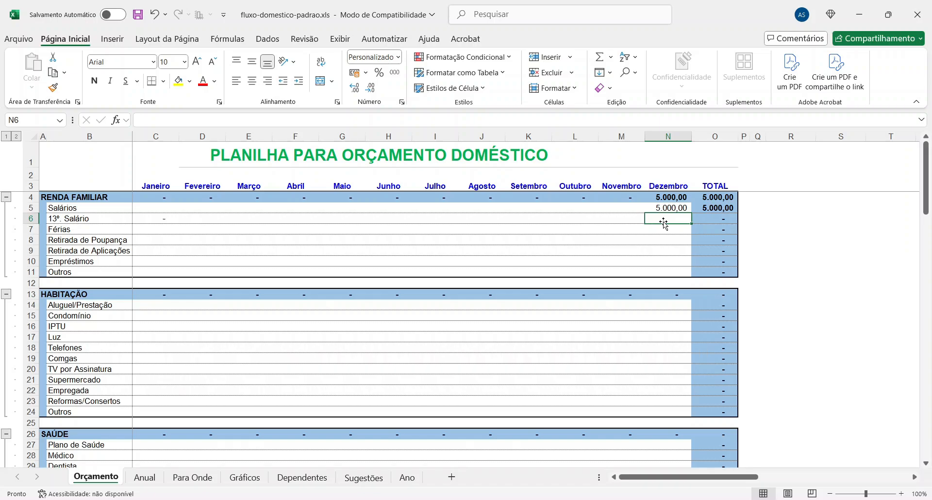
text(3)
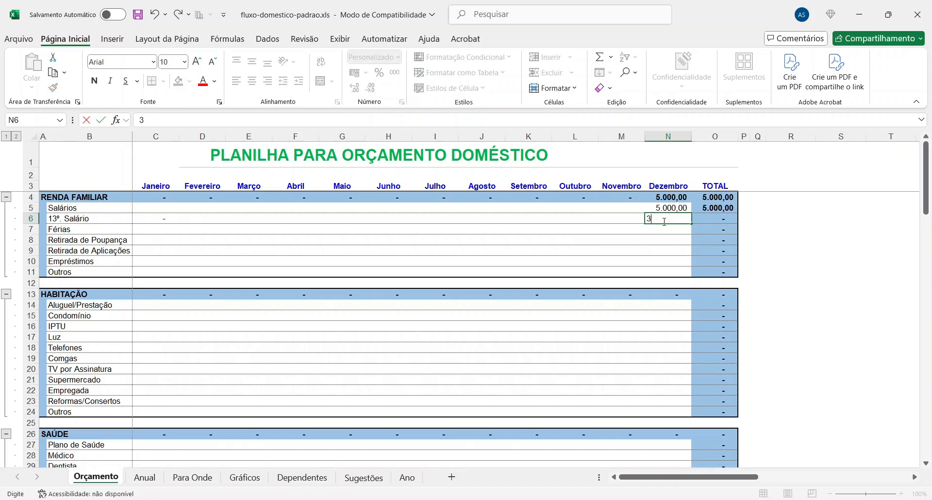
text(000)
key(Return)
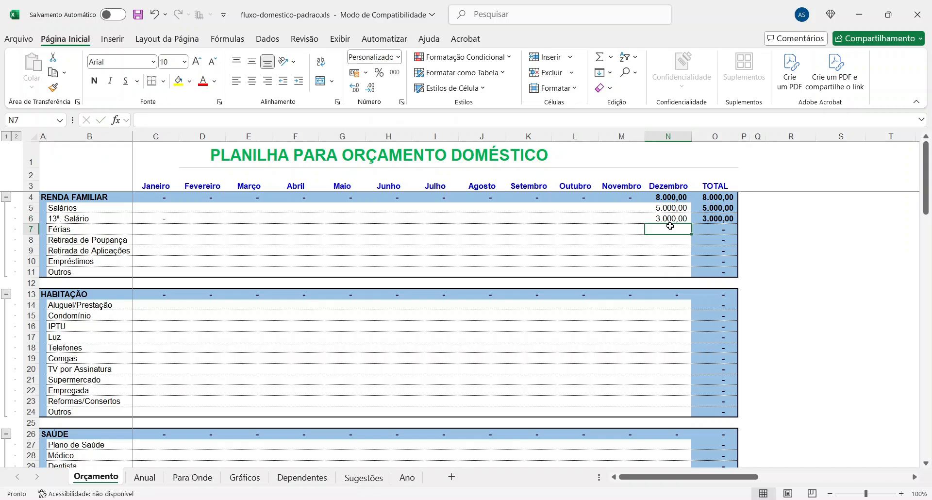
key(Return)
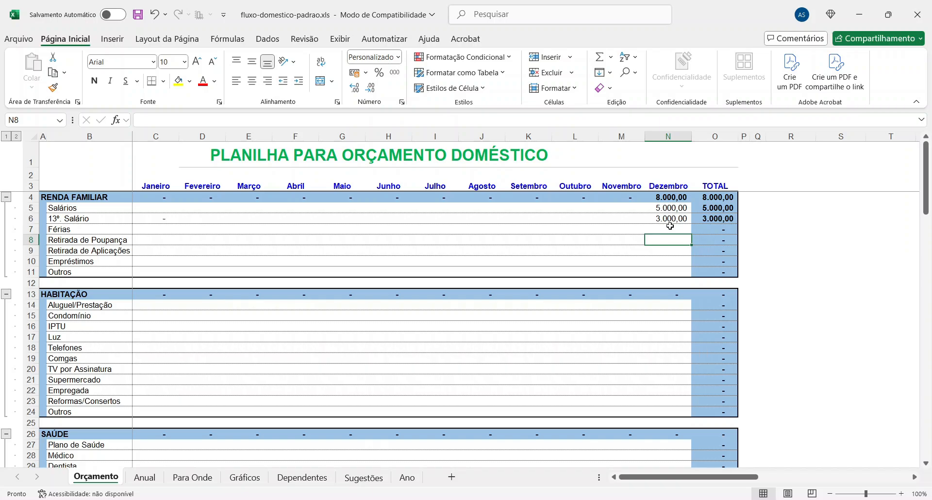
text(500)
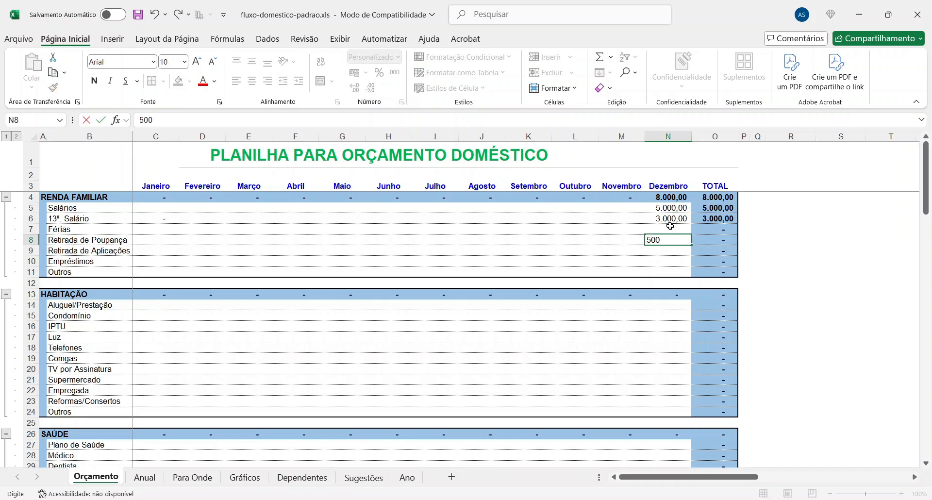
key(Return)
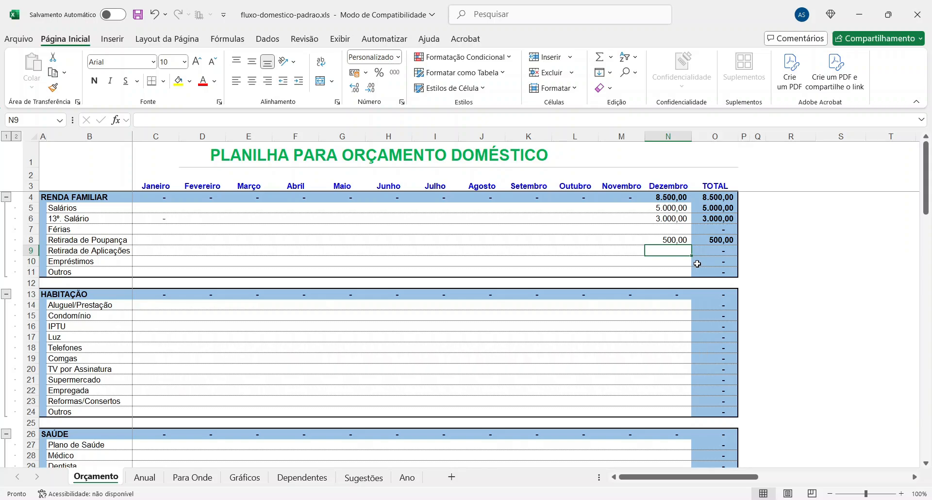
- Enter the December income amounts 250 for Retirada de Aplicações and 100 for Empréstimos
text(250)
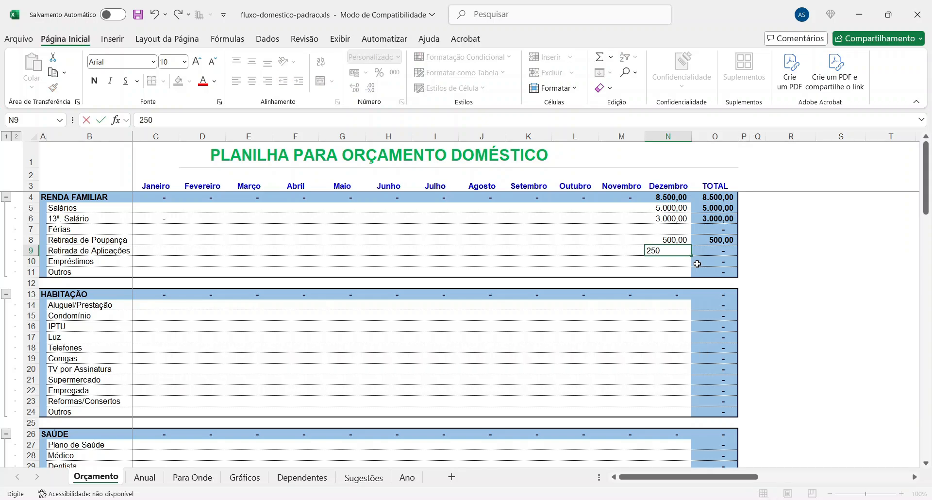
key(Return)
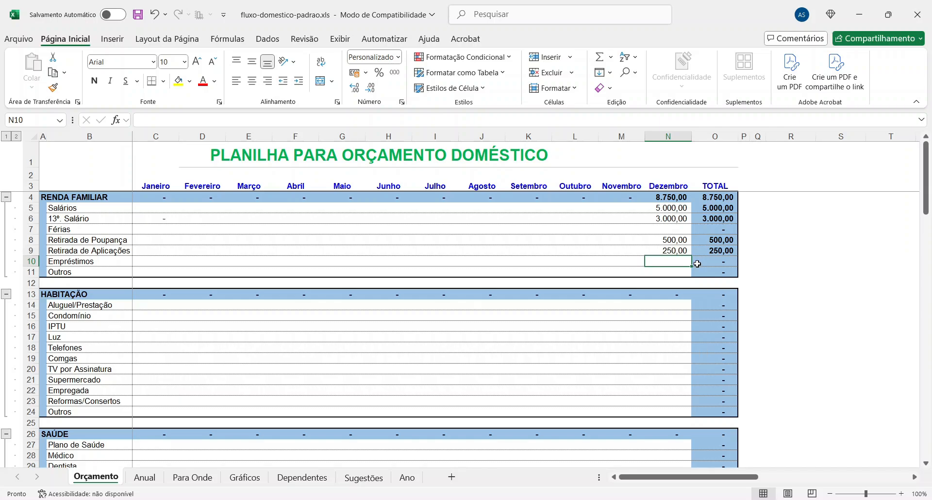
text(100)
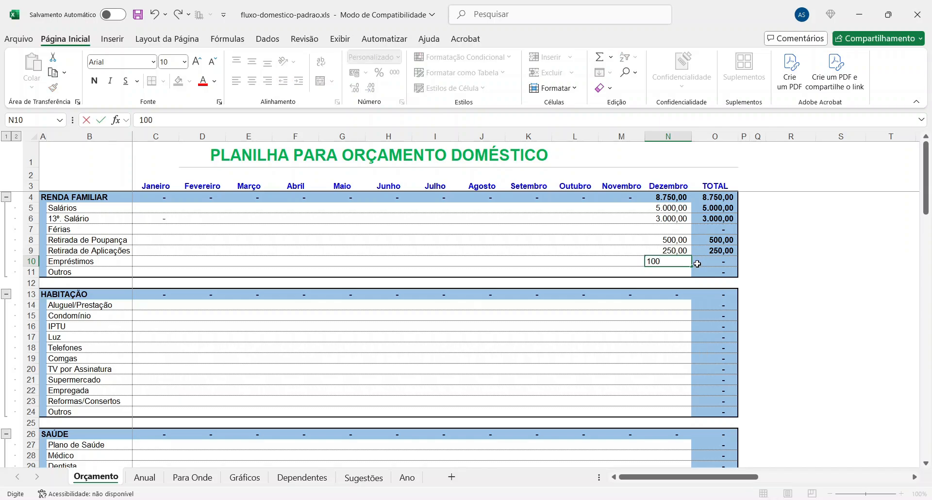
key(Return)
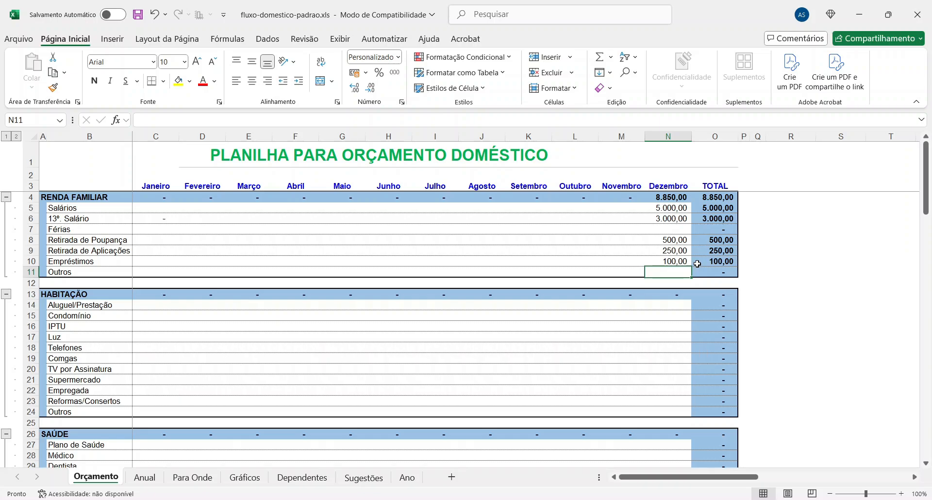
key(Up)
key(Down)
key(Up)
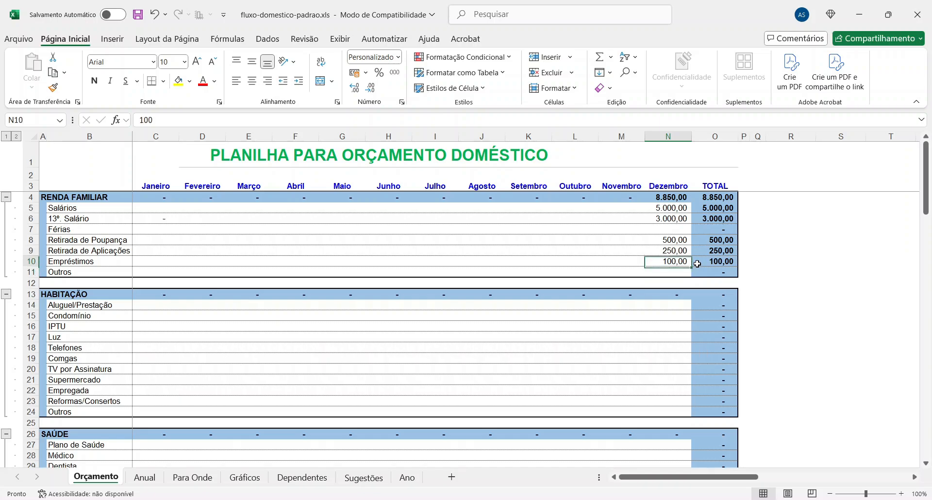
key(Down)
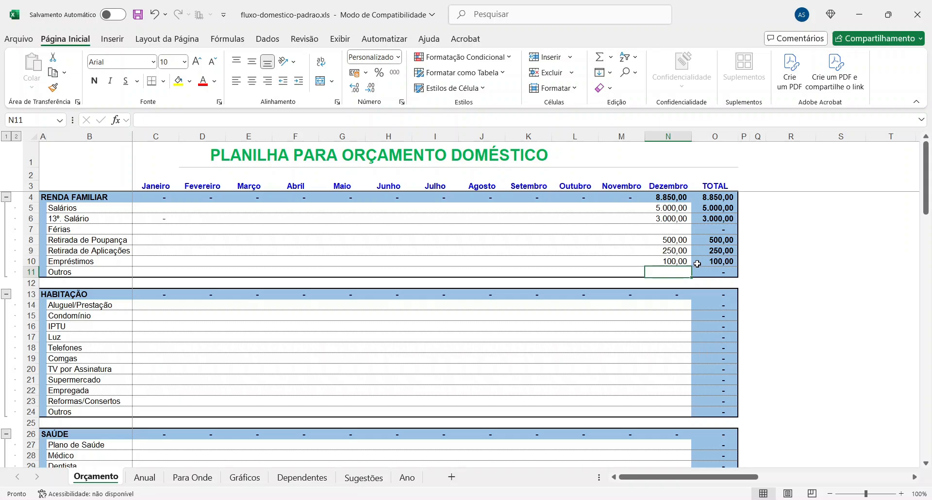
- Enter the December HABITAÇÃO expenses 800 for Aluguel/Prestação and 150 for Condomínio
key(Down)
key(Down)
key(Down)
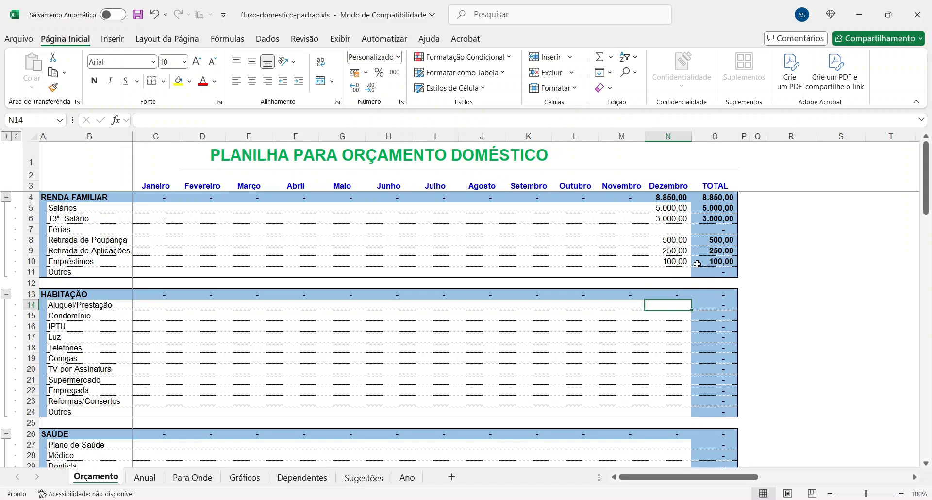
text(800)
key(Return)
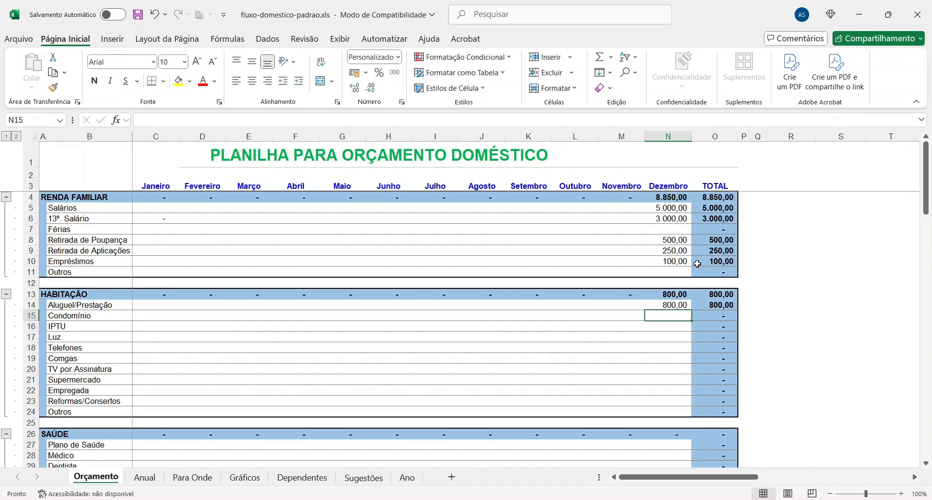
text(150)
key(Return)
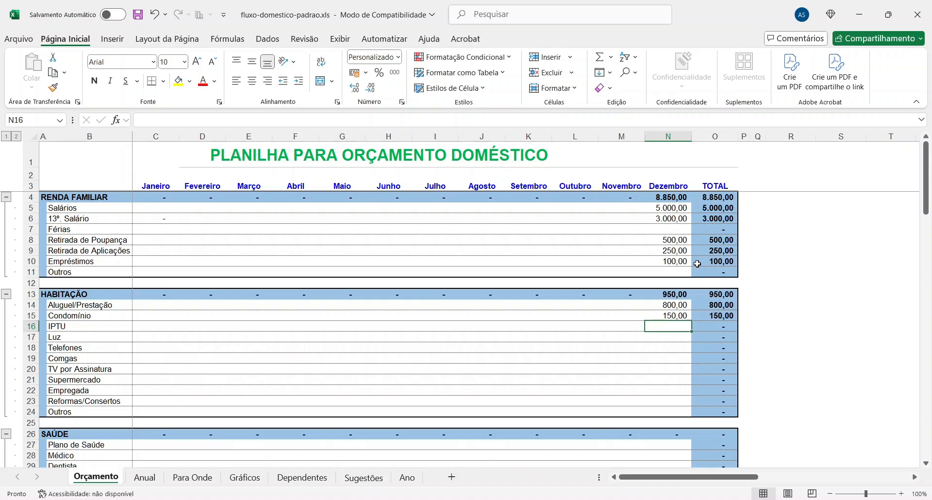
- Enter 40 as the December IPTU expense under HABITAÇÃO
text(5)
key(BackSpace)
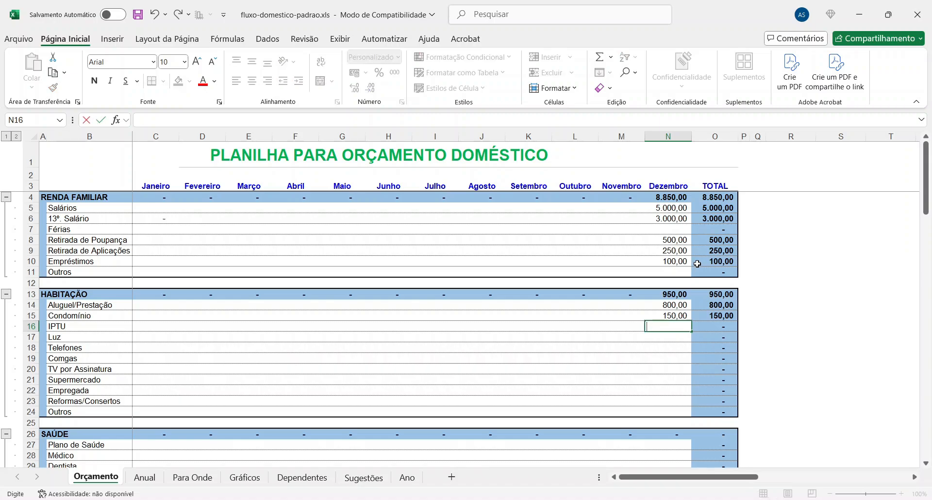
text(40)
key(Return)
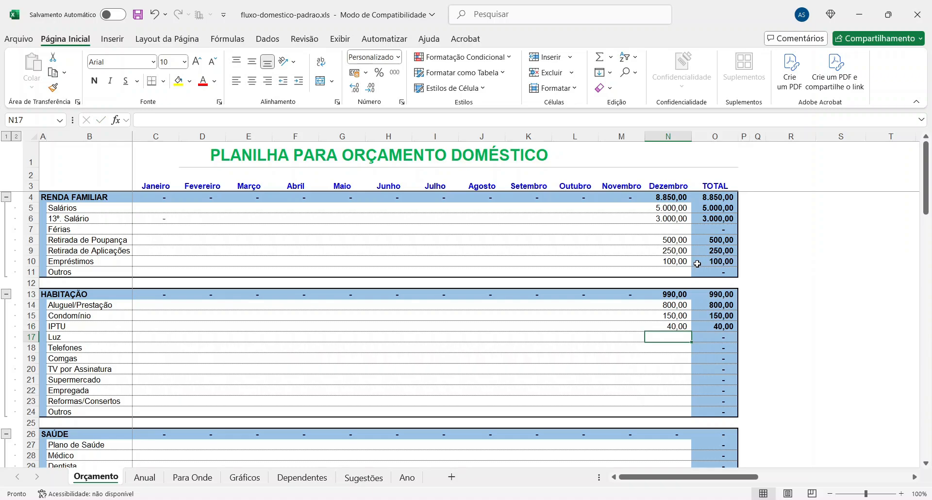
- Enter the December HABITAÇÃO expenses 120 for Luz and 30 for Telefones
text(120)
key(Return)
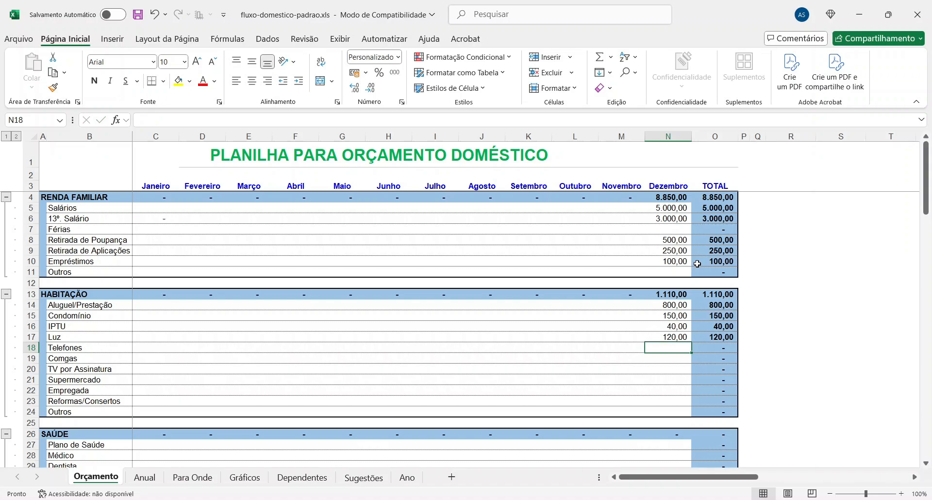
text(30)
key(Return)
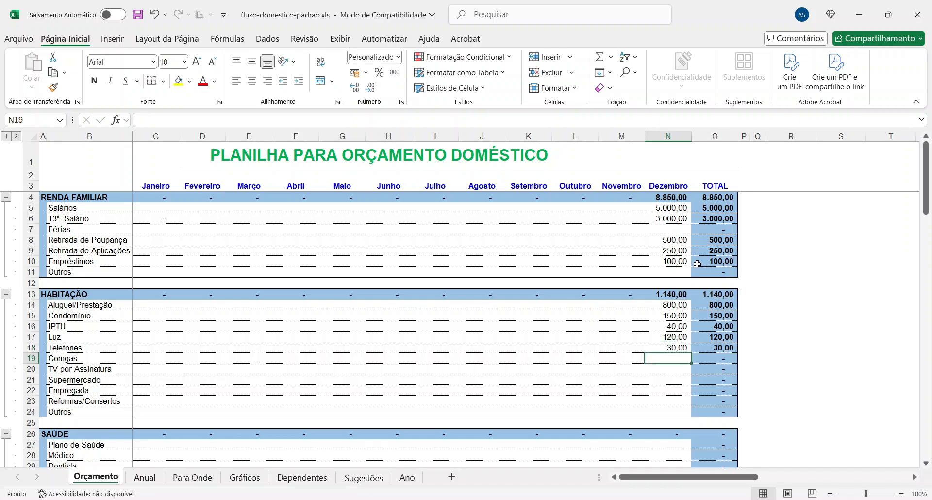
key(Left)
key(Left)
key(Left)
key(Left)
key(Left)
key(Left)
key(Left)
key(Left)
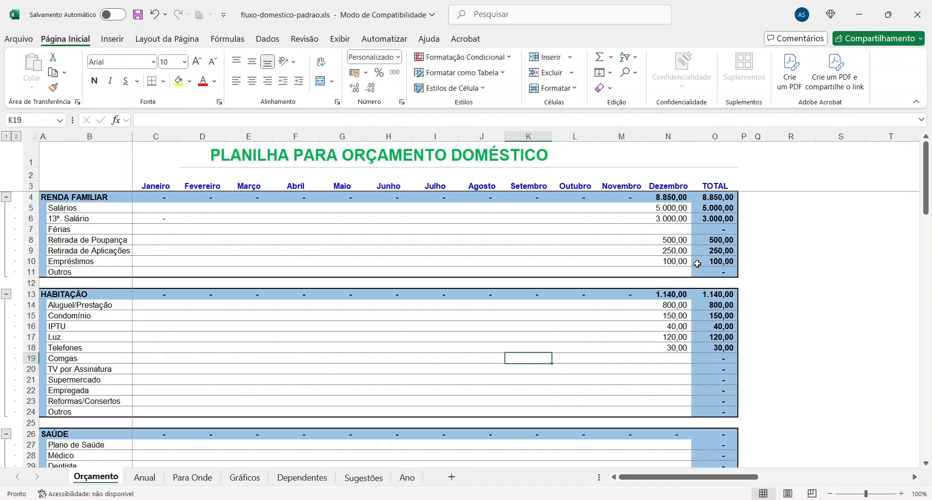
key(Right)
key(Right)
key(Right)
key(Right)
key(Right)
key(Right)
key(Right)
key(Right)
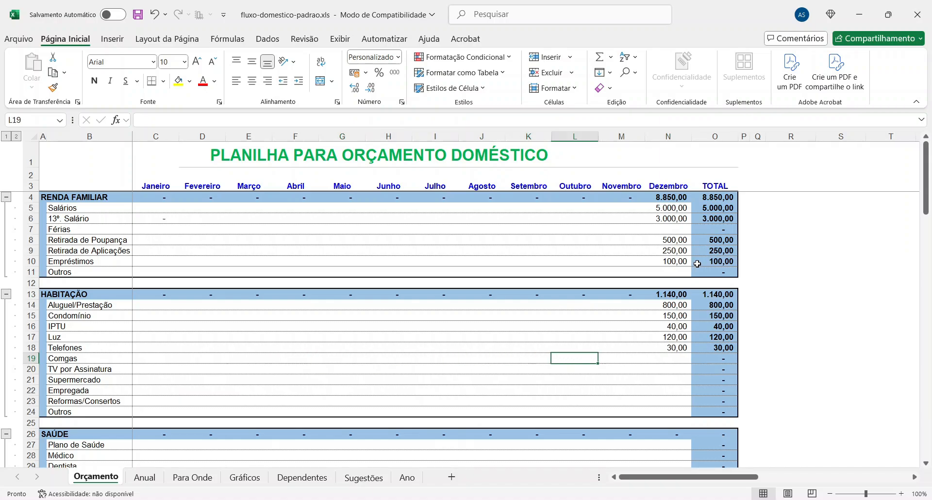
key(Down)
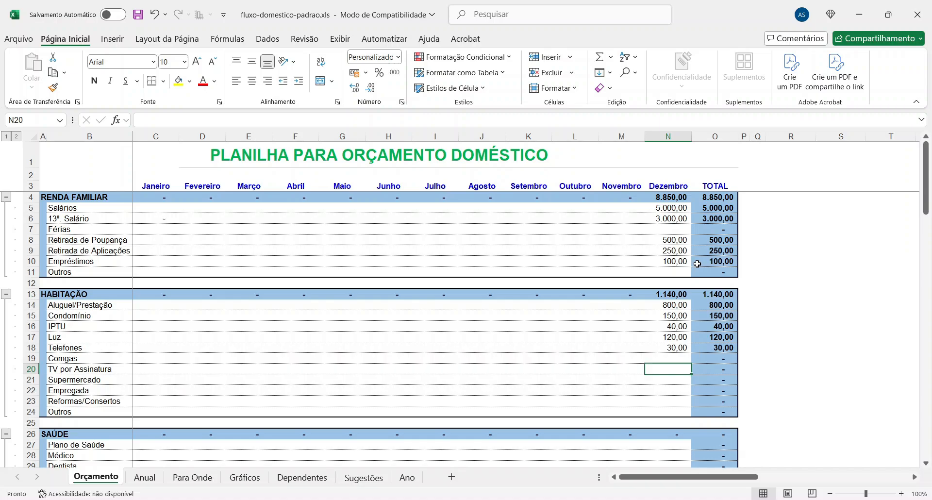
- Enter the December HABITAÇÃO expenses 48 for TV por Assinatura, 1200 for Supermercado and 120 for Empregada
text(48)
key(Return)
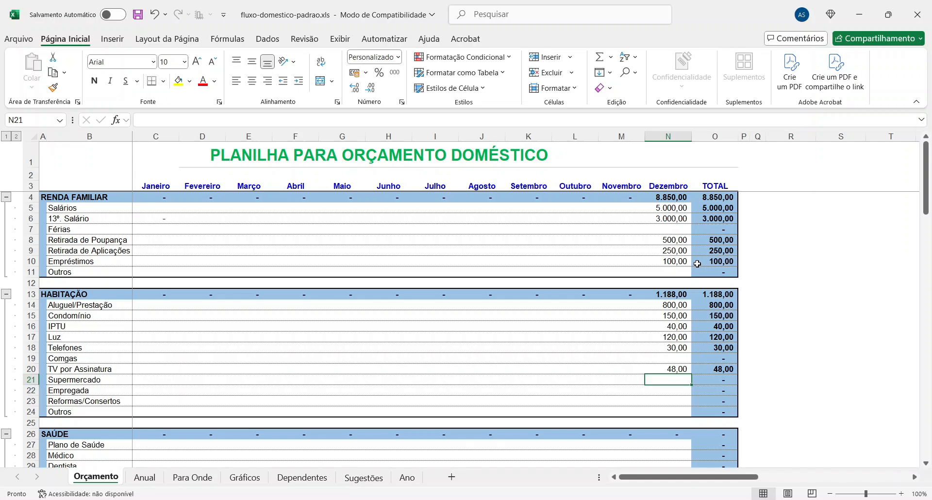
text(1200)
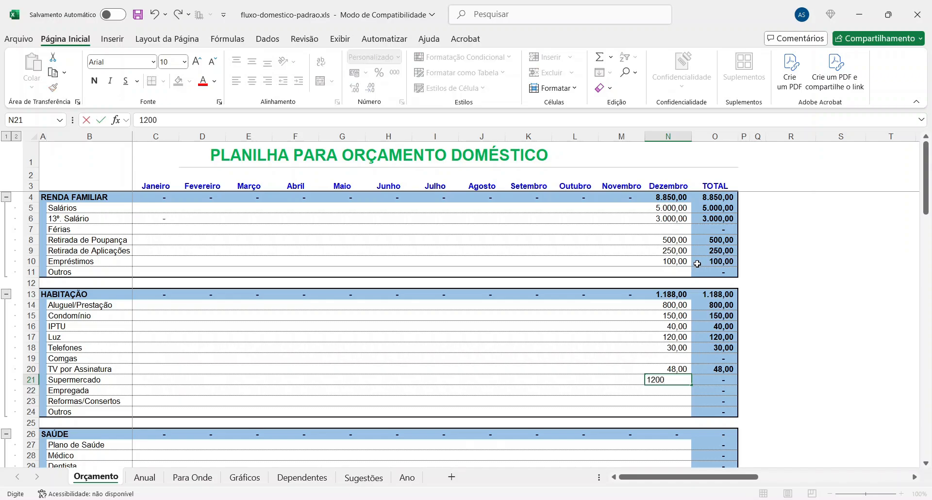
key(Return)
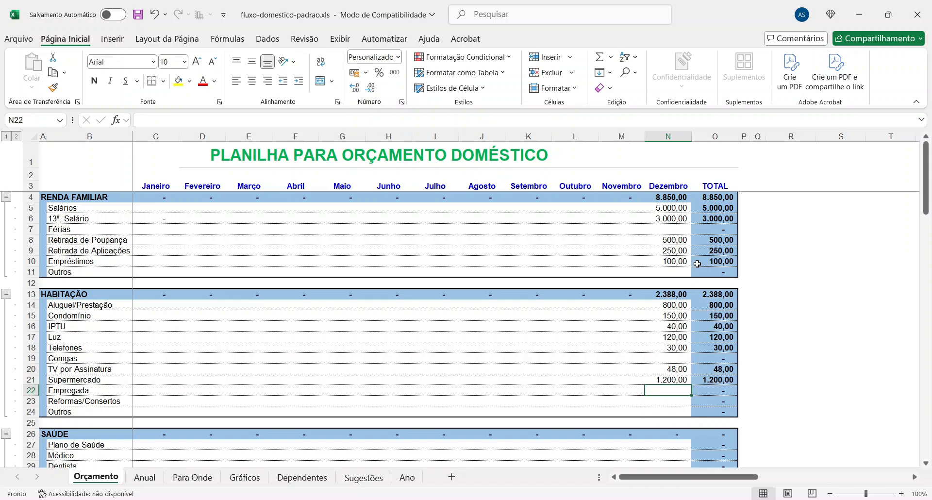
text(120)
key(Return)
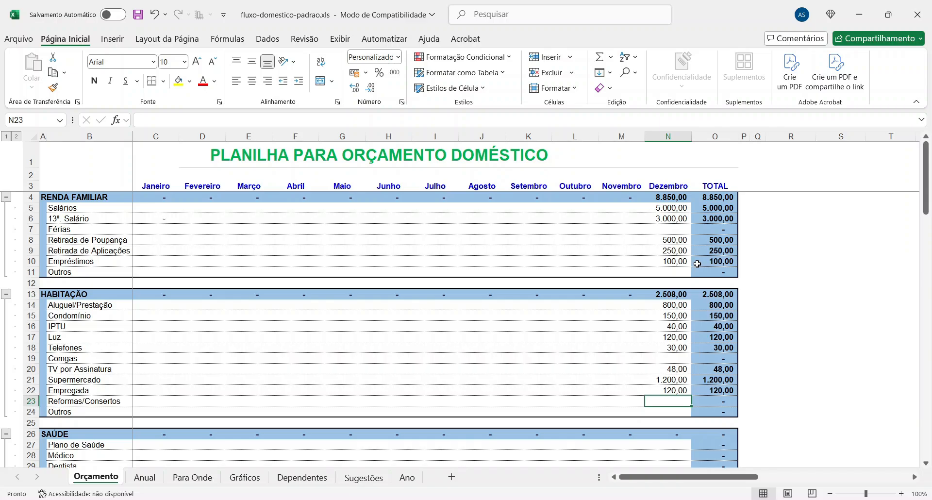
- Enter 500 as the December Plano de Saúde expense under SAÚDE
key(Down)
key(Down)
key(Down)
key(Down)
key(Down)
key(Down)
key(Down)
key(Down)
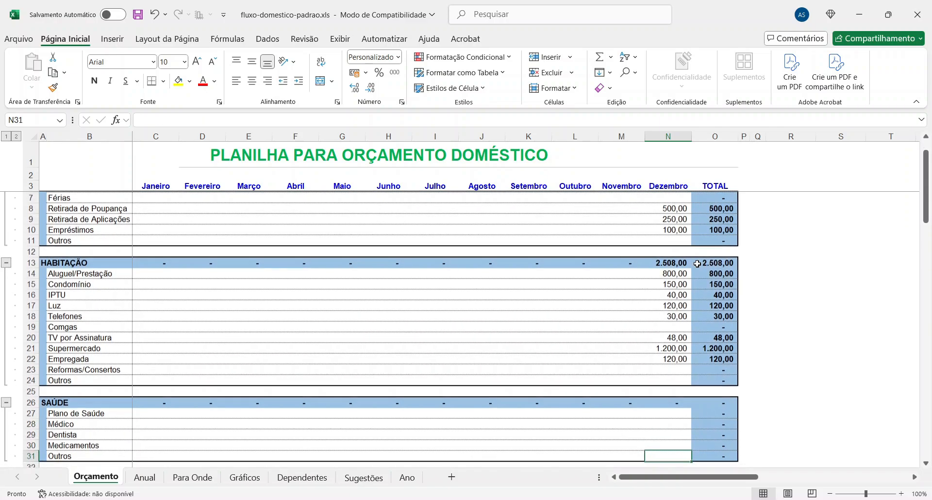
key(Down)
key(Down)
key(Down)
key(Down)
key(Down)
key(Down)
key(Down)
key(Down)
key(Down)
key(Down)
key(Down)
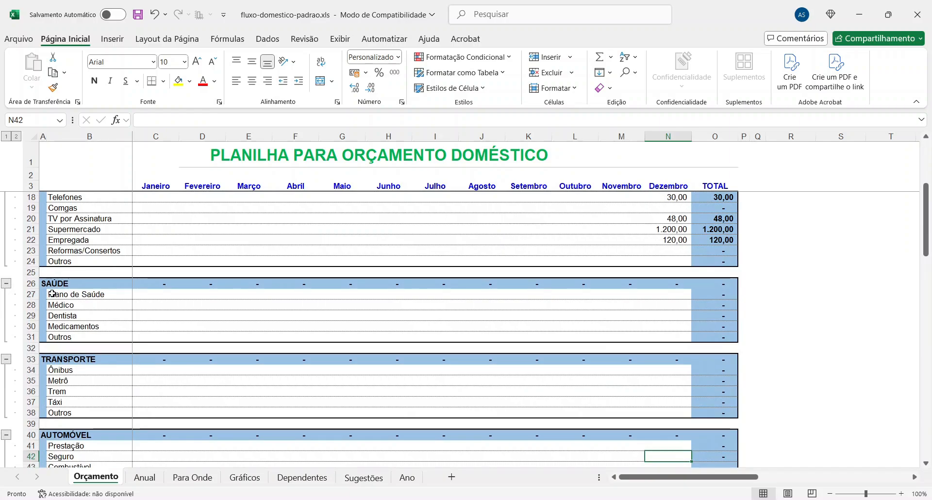
click(670, 295)
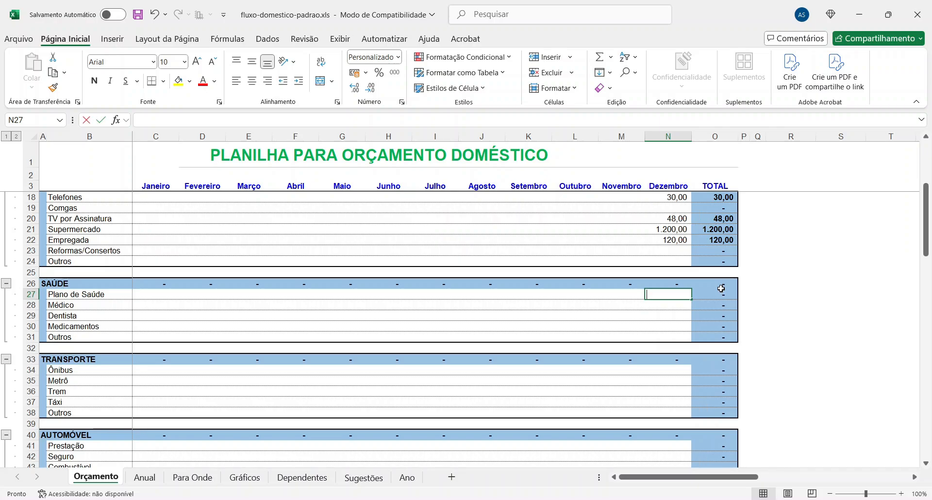
text(500)
key(Return)
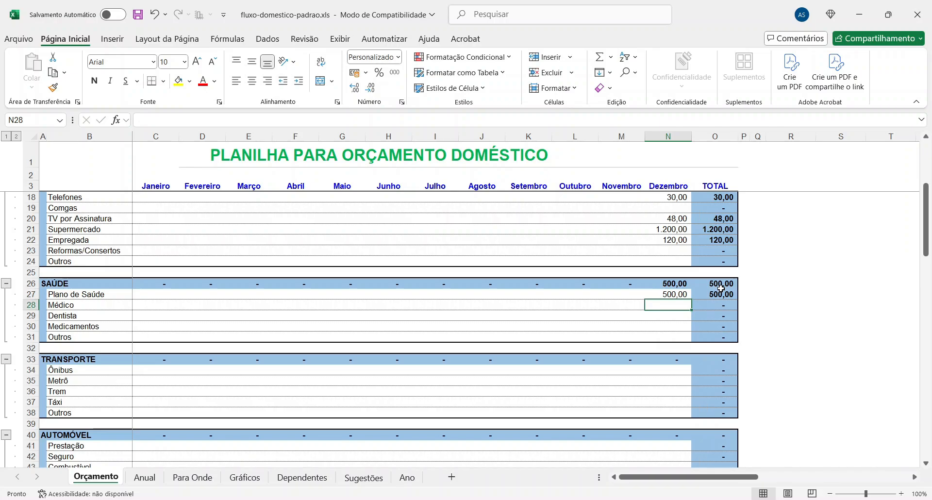
- Enter 30 as the December expense for each of Dentista, Medicamentos and Outros under SAÚDE, leaving Médico blank
key(Down)
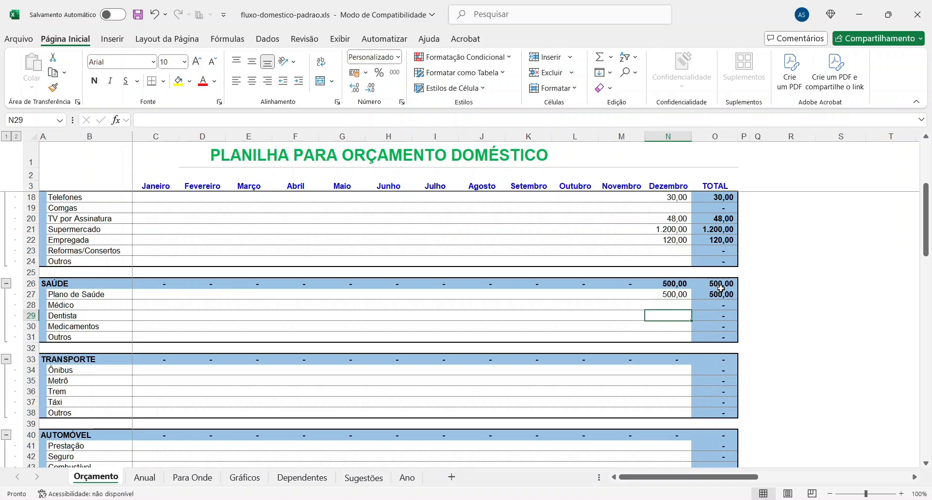
text(30)
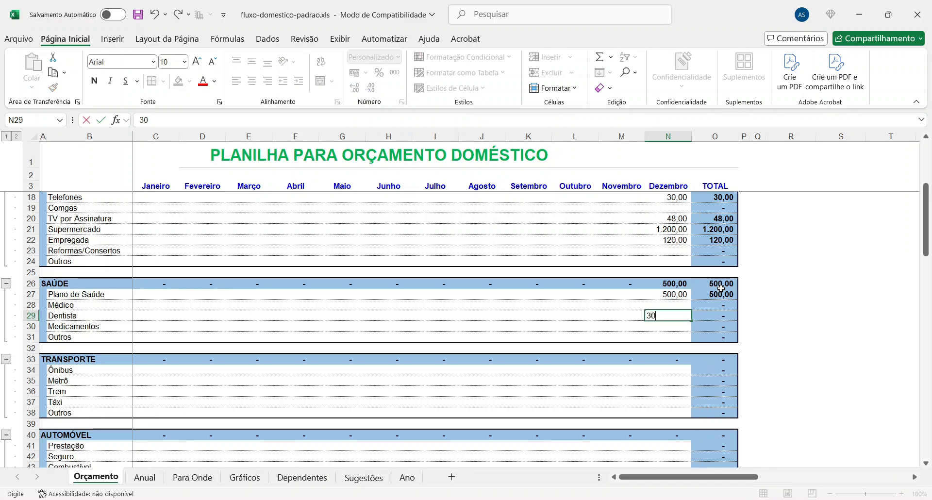
key(Return)
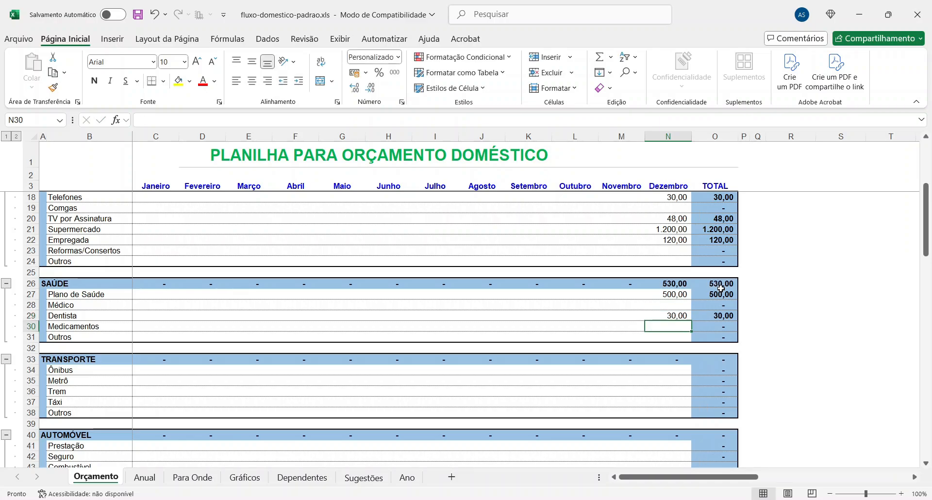
text(30)
key(Return)
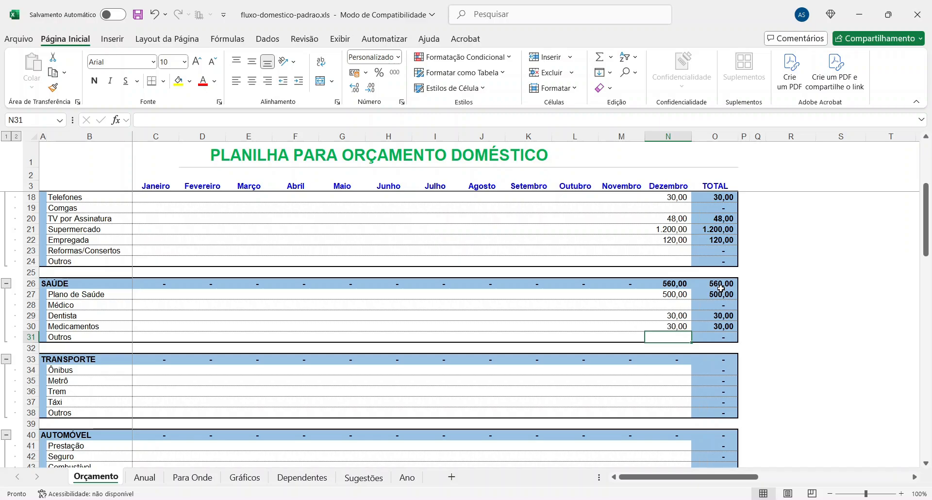
text(30)
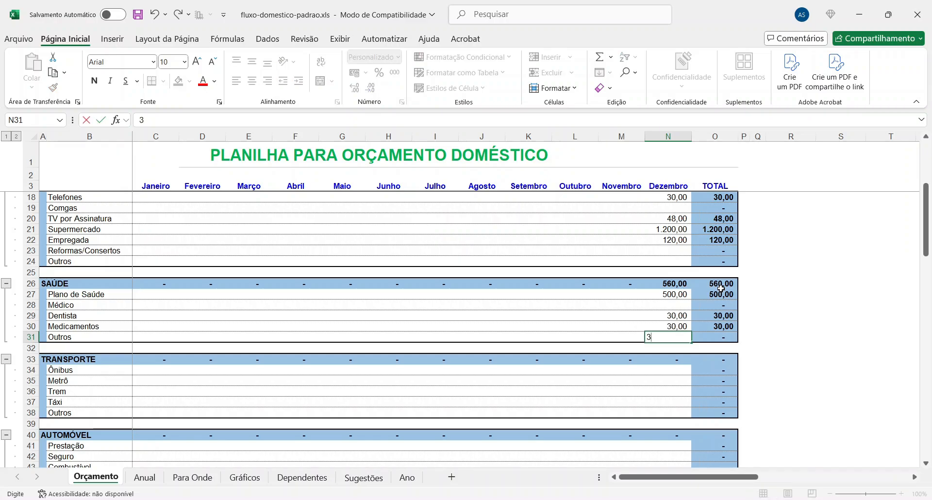
key(Return)
key(Down)
key(Down)
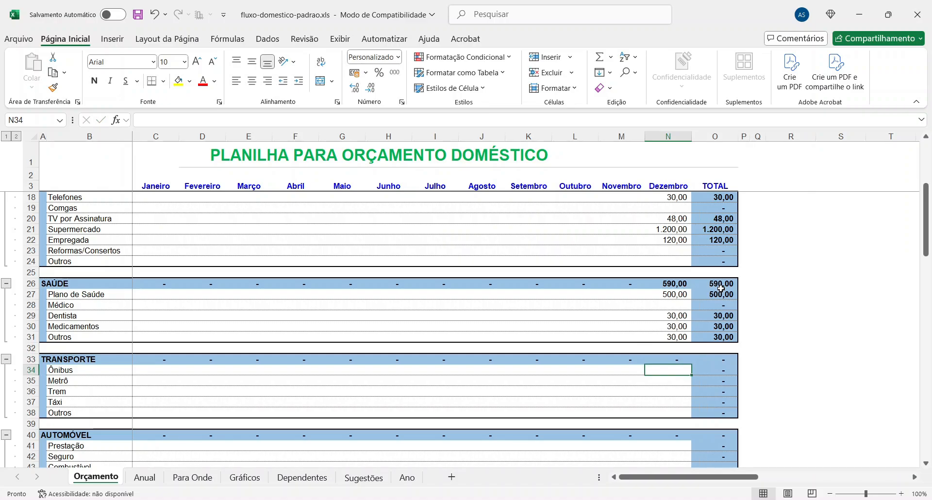
key(Down)
key(Down)
key(Down)
key(Down)
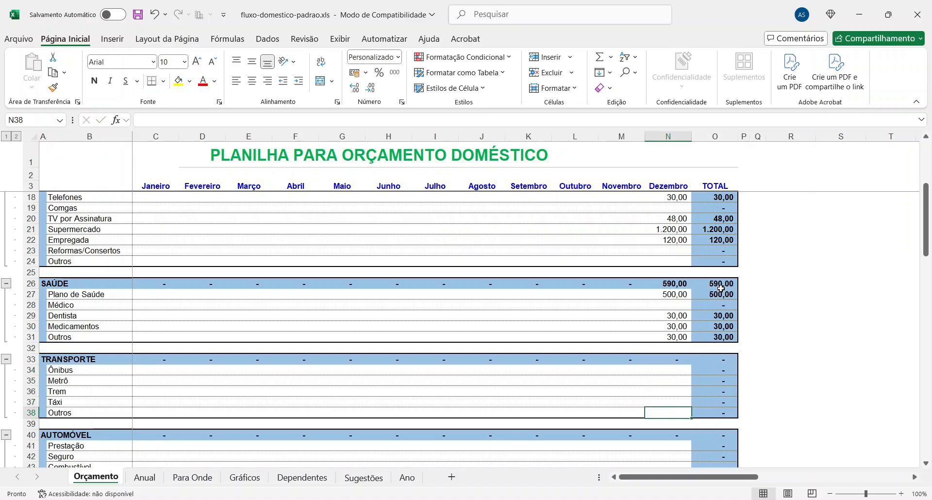
key(Up)
key(Up)
key(Up)
key(Up)
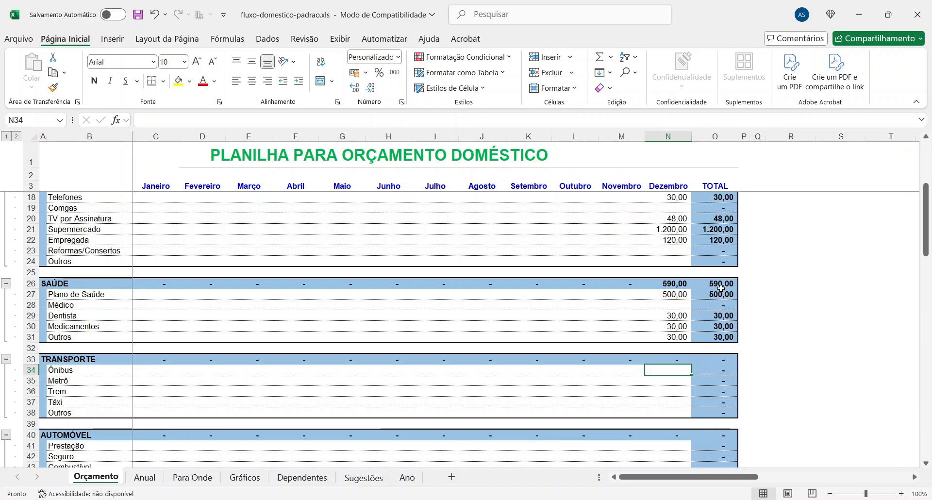
key(Down)
key(Up)
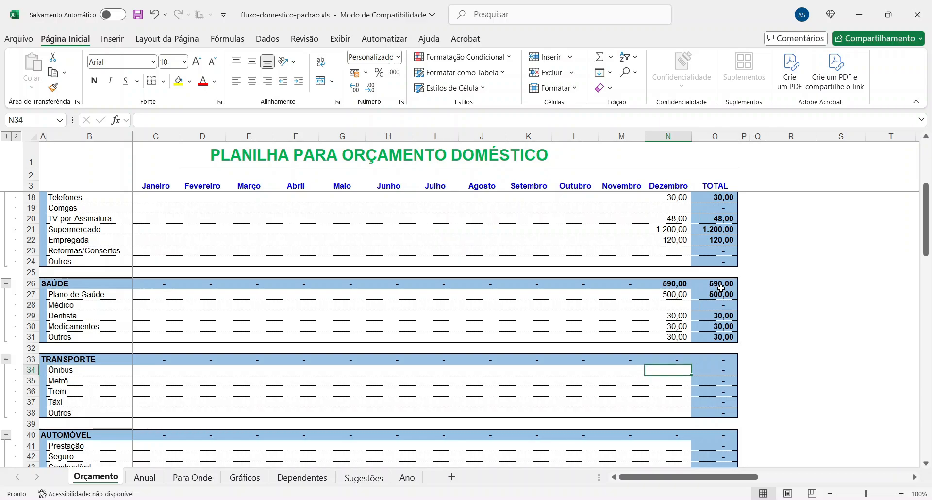
key(Down)
key(Up)
key(Down)
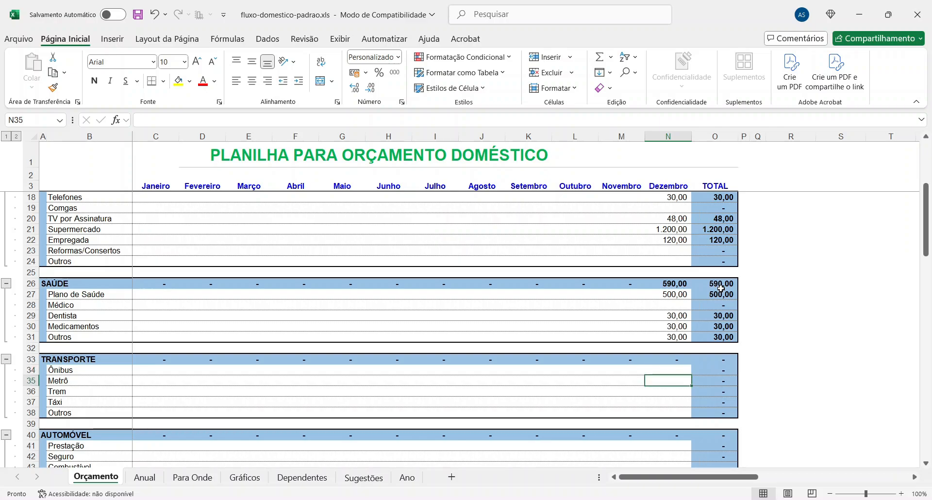
key(Up)
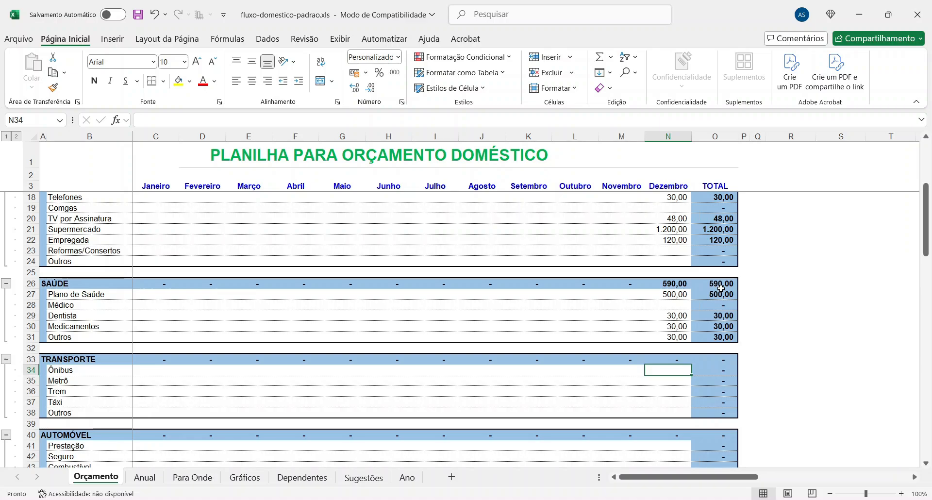
key(Down)
key(Down)
key(Down)
key(Down)
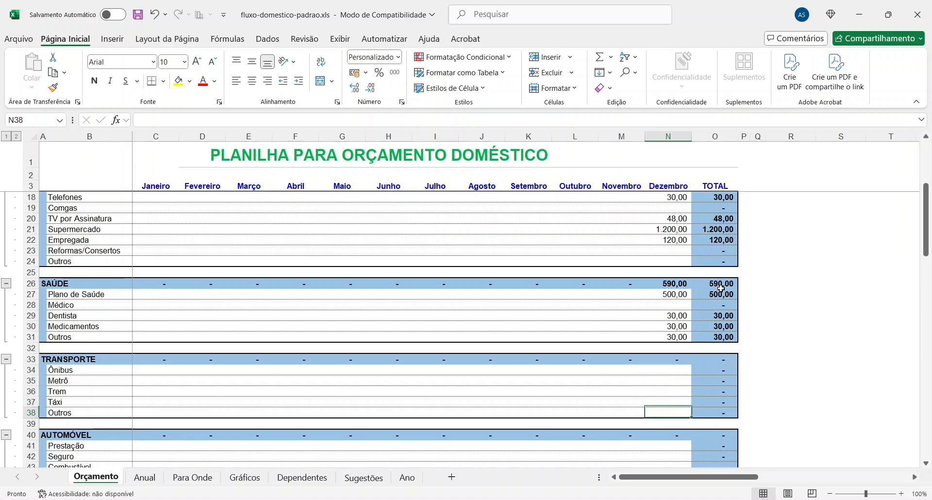
key(Up)
key(Up)
key(Up)
key(Up)
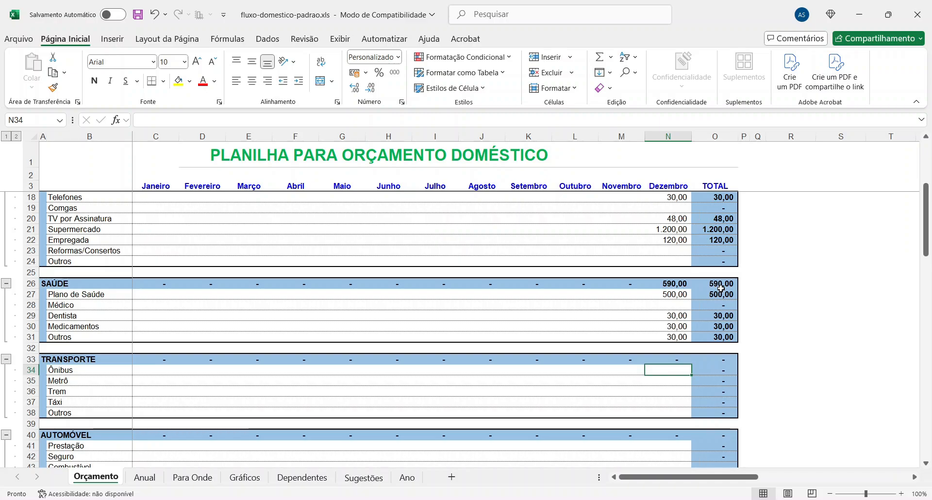
- Enter the December TRANSPORTE expenses 10 for Ônibus, 60 for Metrô and 30 for Outros, leaving Trem and Táxi blank
text(10)
key(Return)
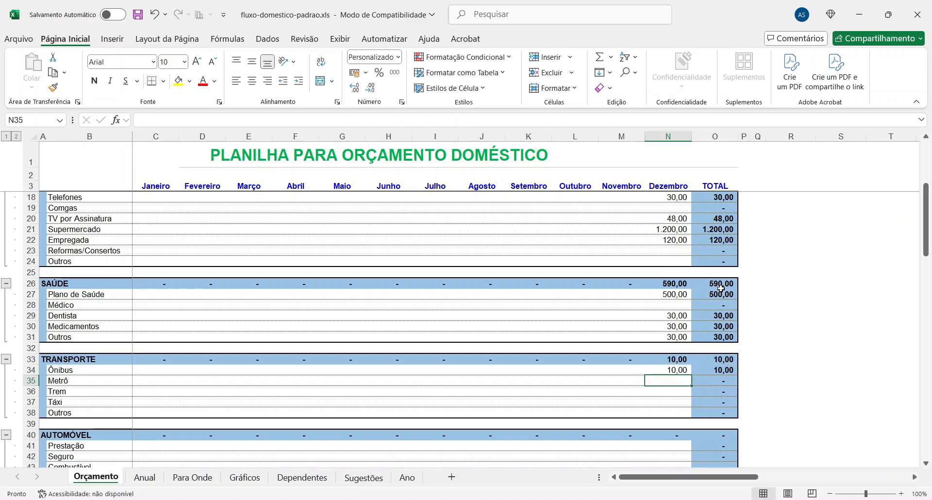
text(60)
key(Return)
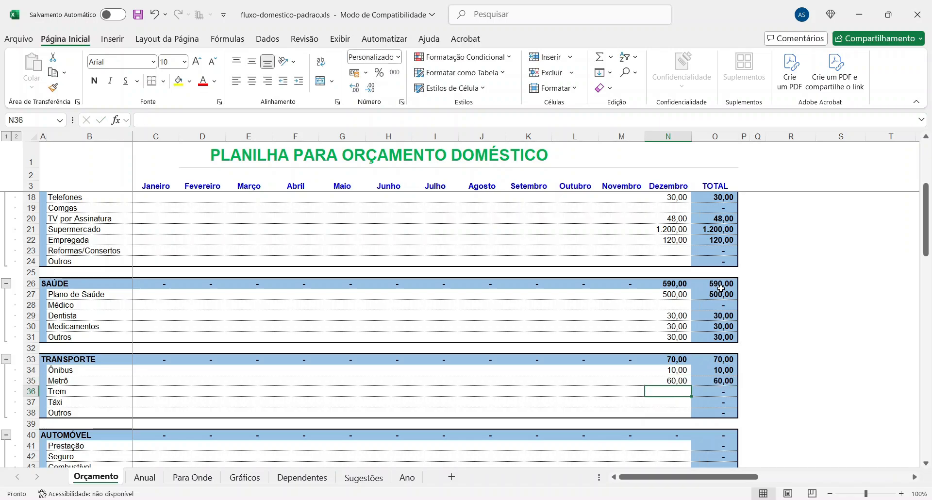
key(Return)
key(Return)
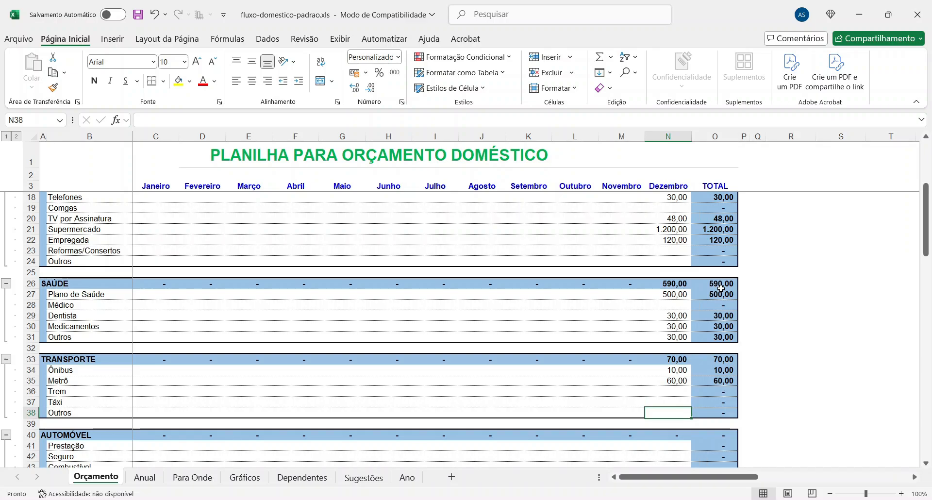
text(30)
key(Return)
- Enter 120 as the December Seguro expense under AUTOMÓVEL, leaving Prestação blank
key(Return)
key(Return)
key(Return)
key(Return)
key(Return)
key(Return)
key(Return)
key(Return)
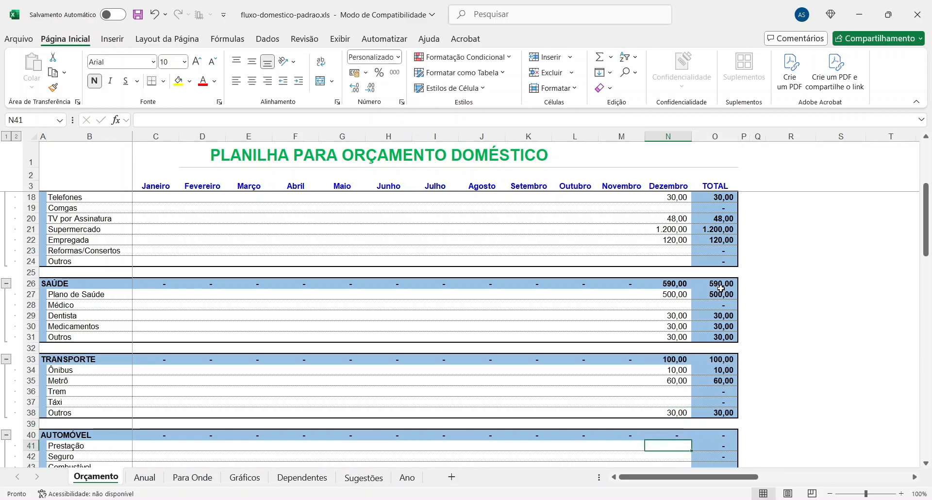
key(Return)
key(Return)
key(Return)
key(Return)
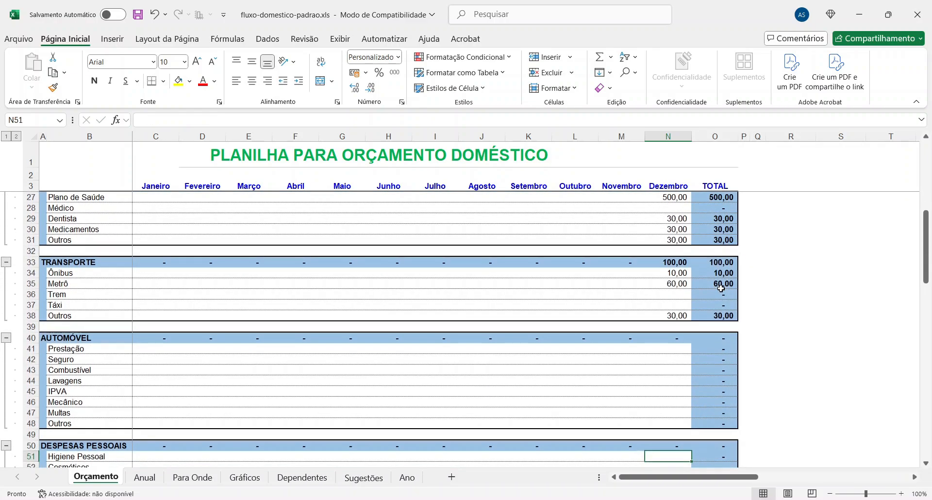
key(Up)
key(Up)
key(Up)
key(Up)
key(Up)
key(Up)
key(Up)
key(Up)
key(Up)
key(Up)
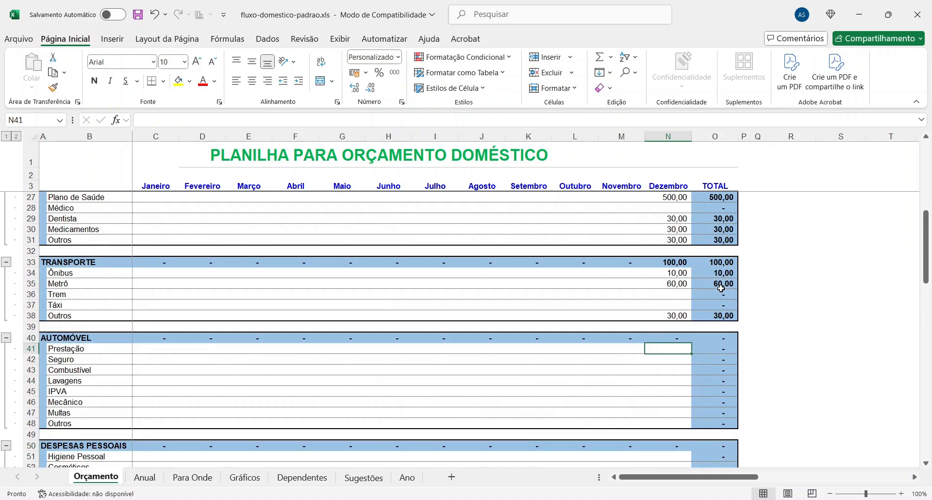
key(Down)
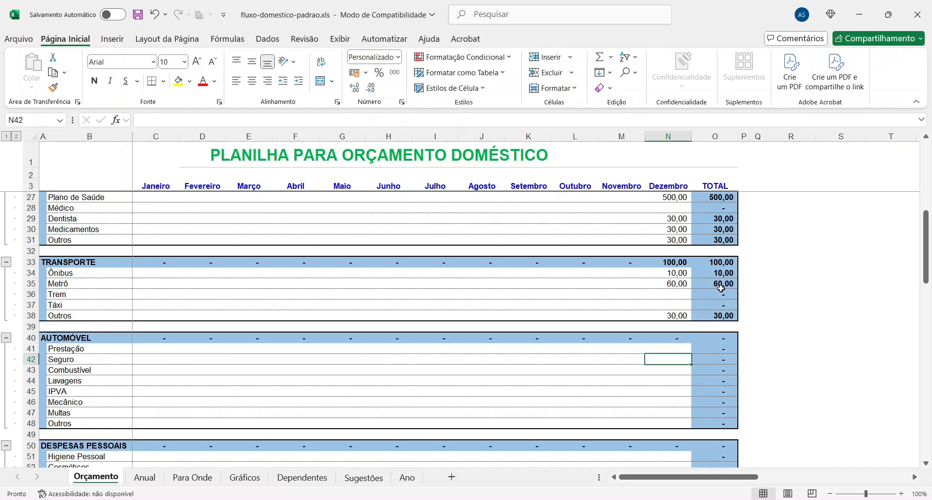
text(120)
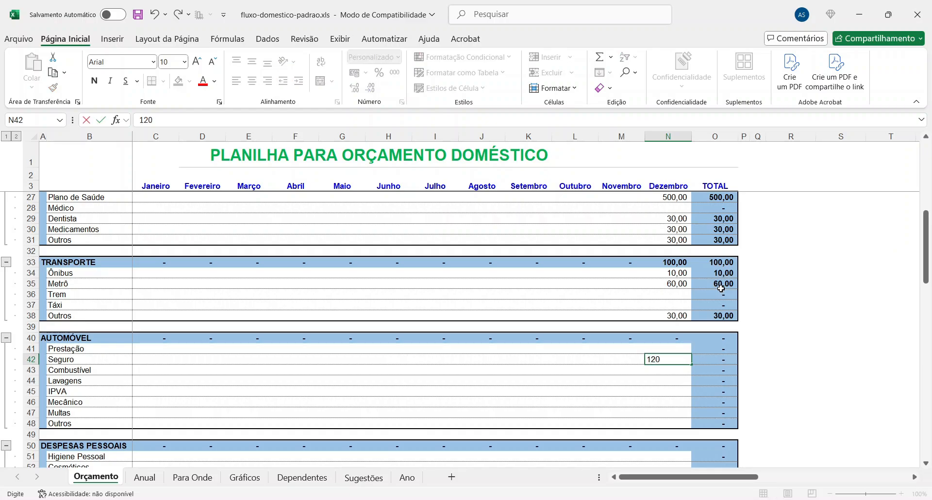
key(Return)
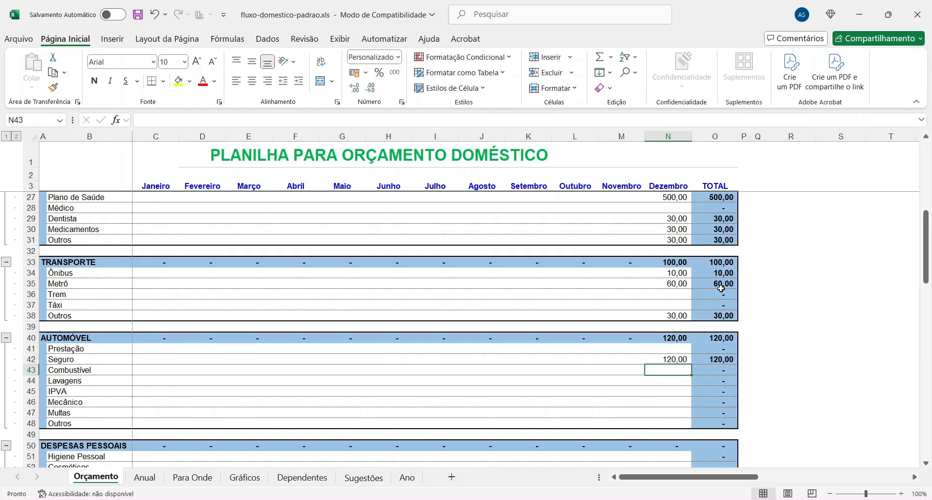
- Enter the December AUTOMÓVEL expenses 400 for Combustível and 40 for Lavagens
text(400)
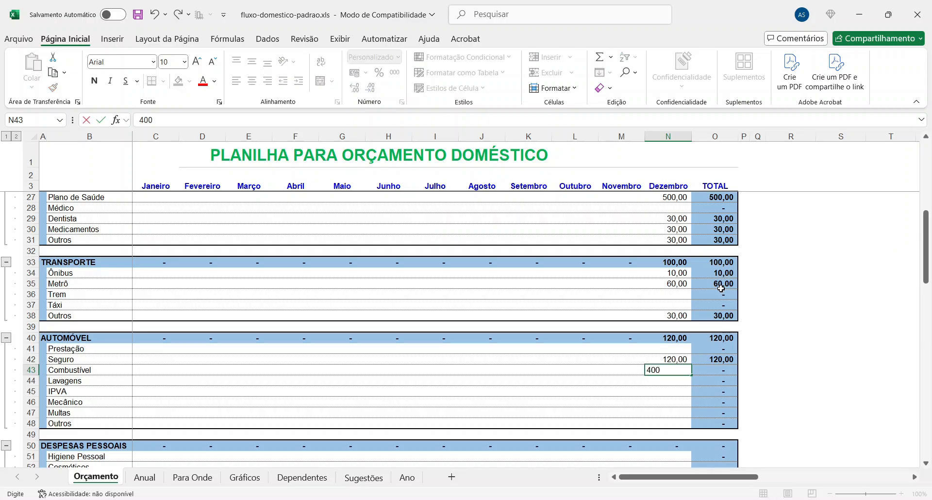
key(Return)
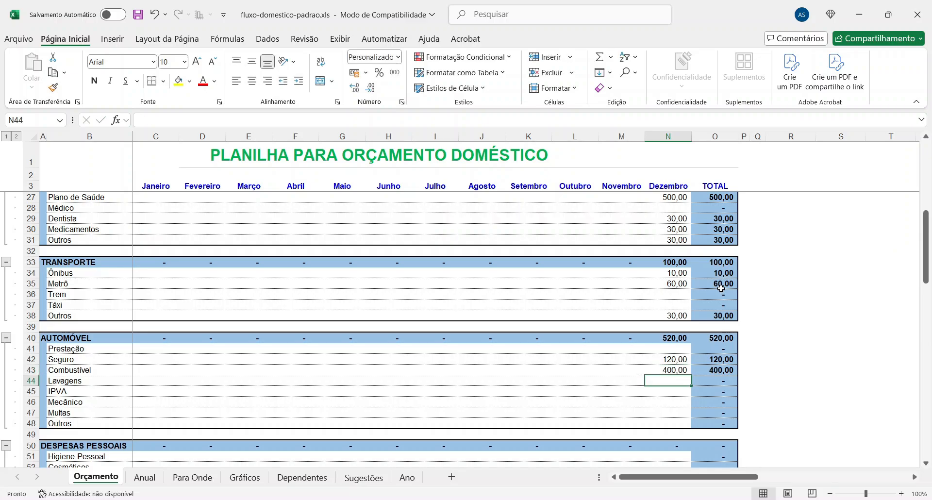
text(40)
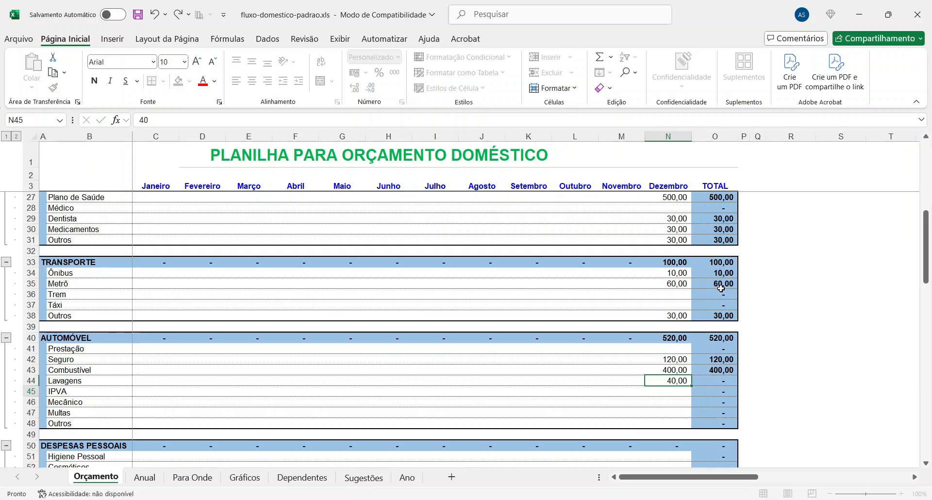
key(Return)
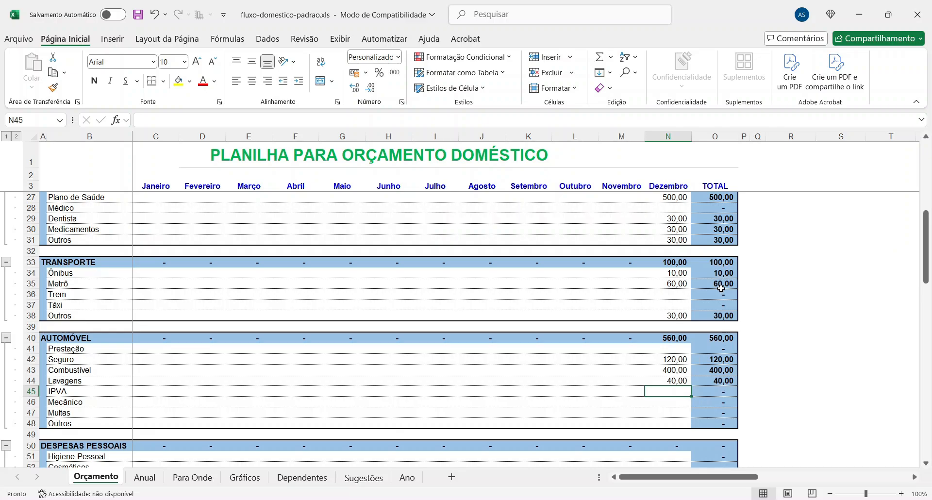
key(Down)
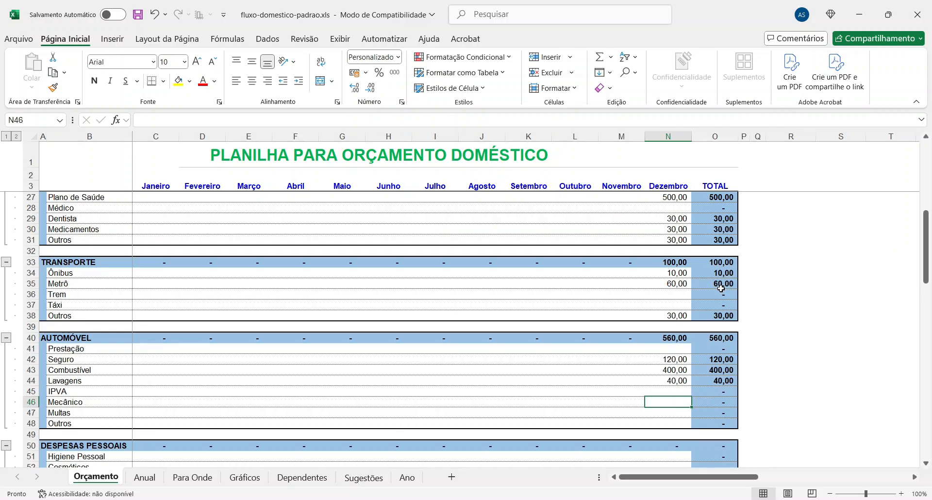
- Enter 200 as the December Mecânico expense under AUTOMÓVEL, leaving Multas blank
text(200)
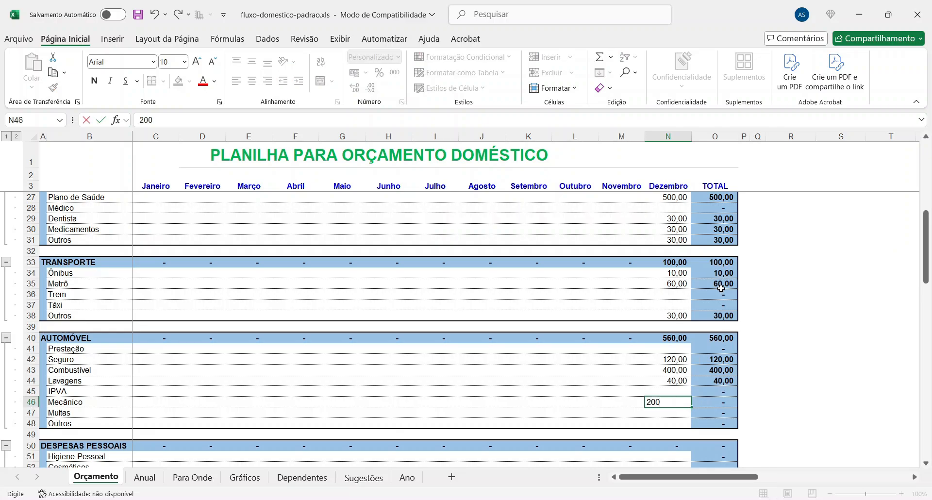
key(Return)
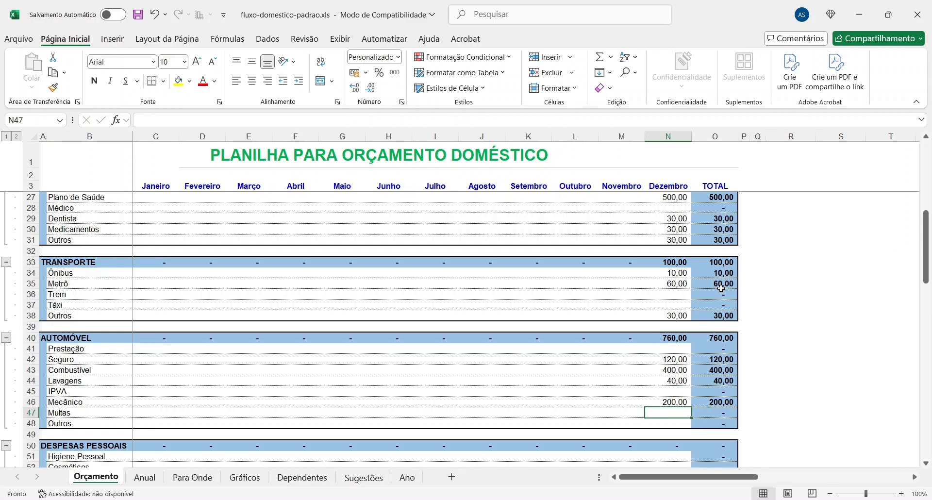
key(Return)
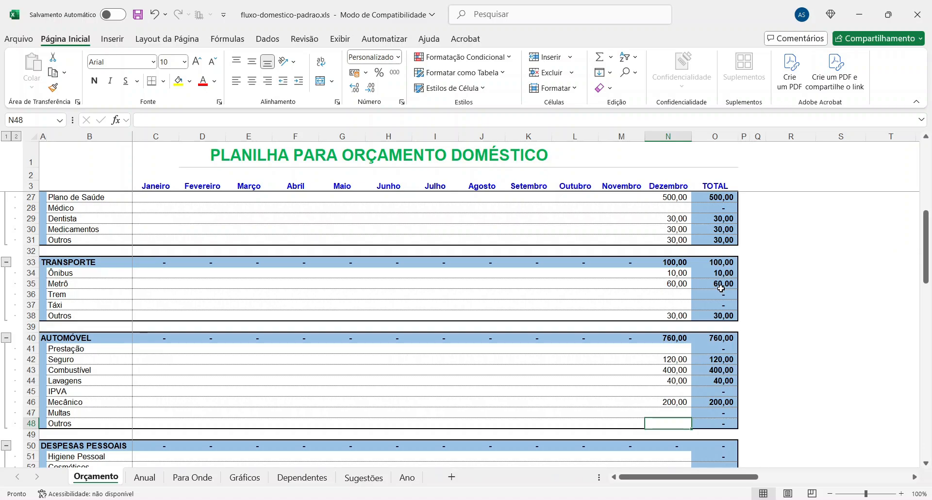
key(Up)
key(Up)
key(Up)
key(Up)
key(Up)
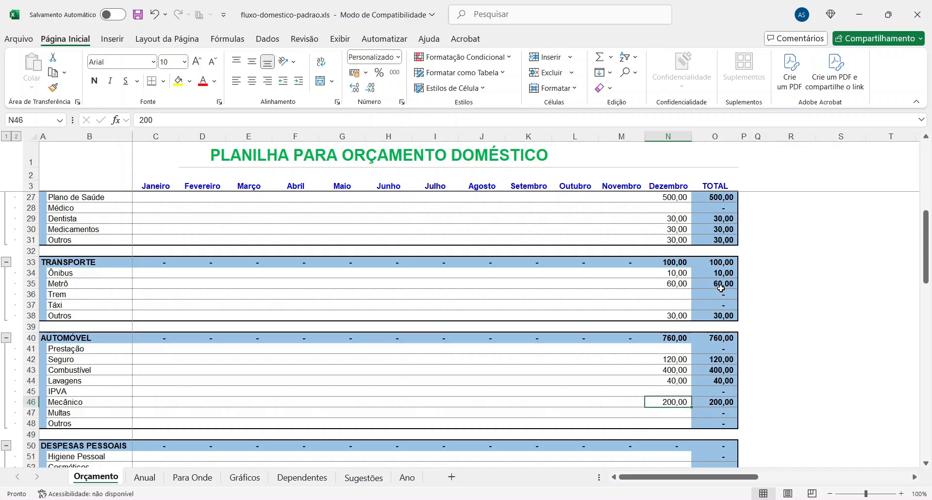
key(Down)
key(Down)
key(Down)
key(Down)
key(Down)
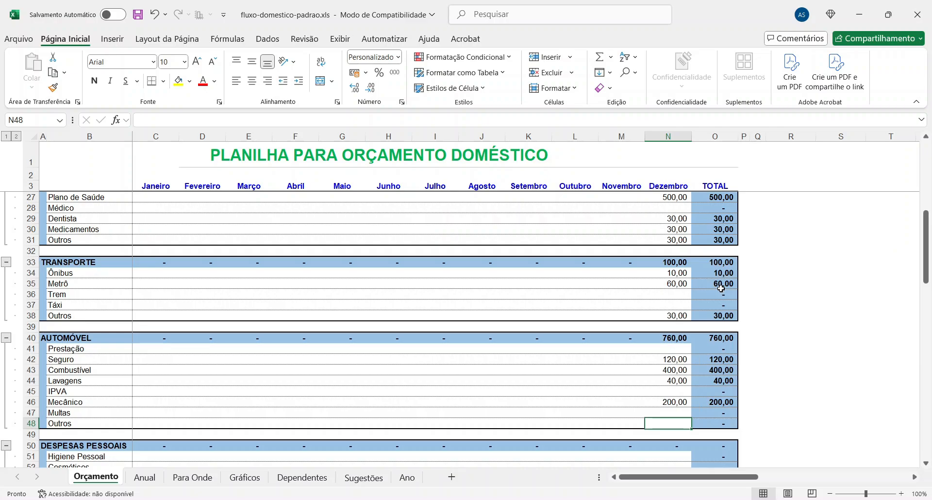
key(Down)
key(Down)
key(Down)
key(Down)
key(Up)
key(Up)
key(Up)
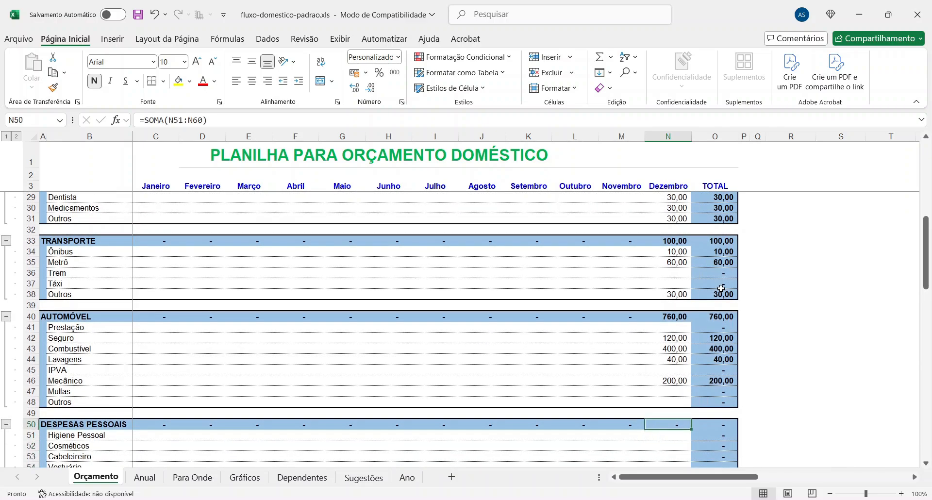
key(Down)
key(Down)
key(Down)
key(Down)
key(Down)
key(Down)
key(Down)
key(Down)
key(Down)
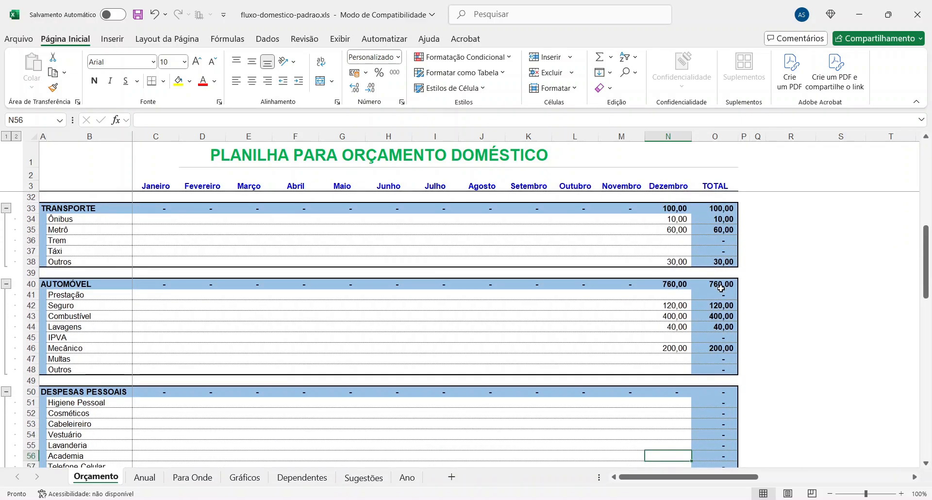
key(Up)
key(Up)
key(Up)
key(Up)
key(Up)
key(Up)
key(Up)
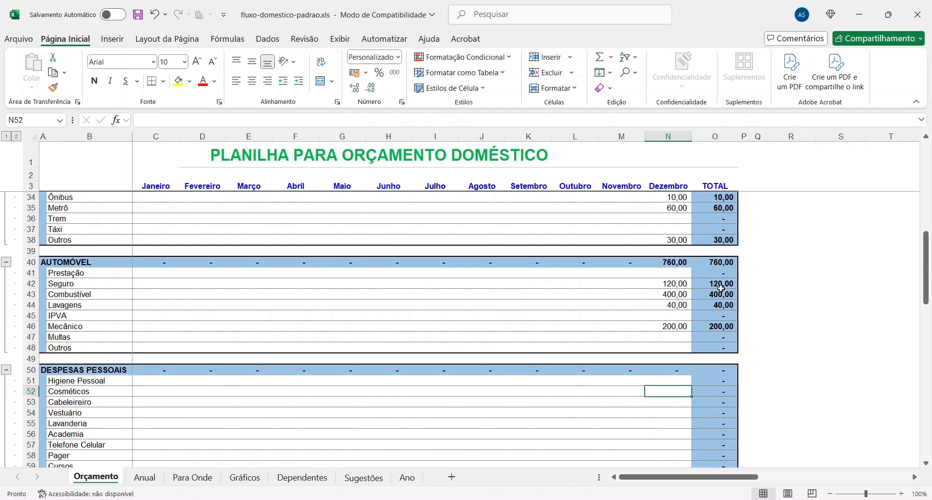
key(Down)
key(Up)
key(Up)
key(Up)
key(Up)
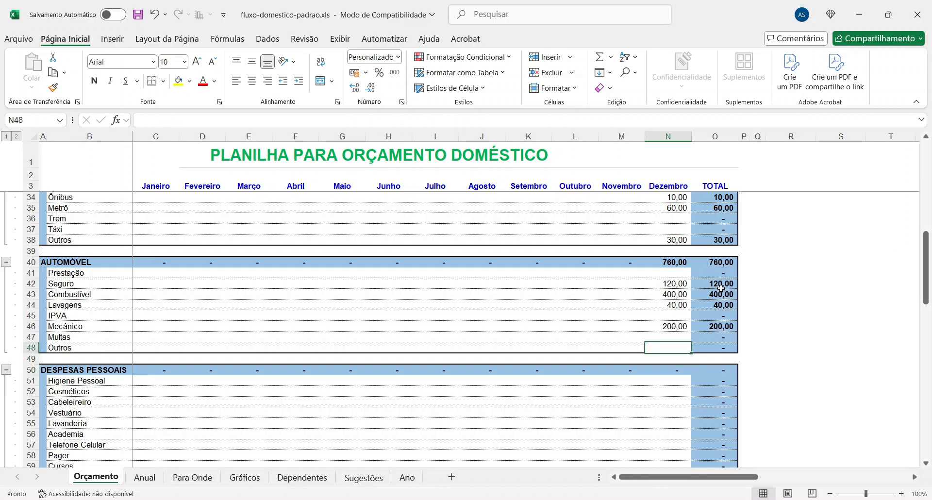
key(Down)
key(Down)
key(Down)
key(Down)
key(Down)
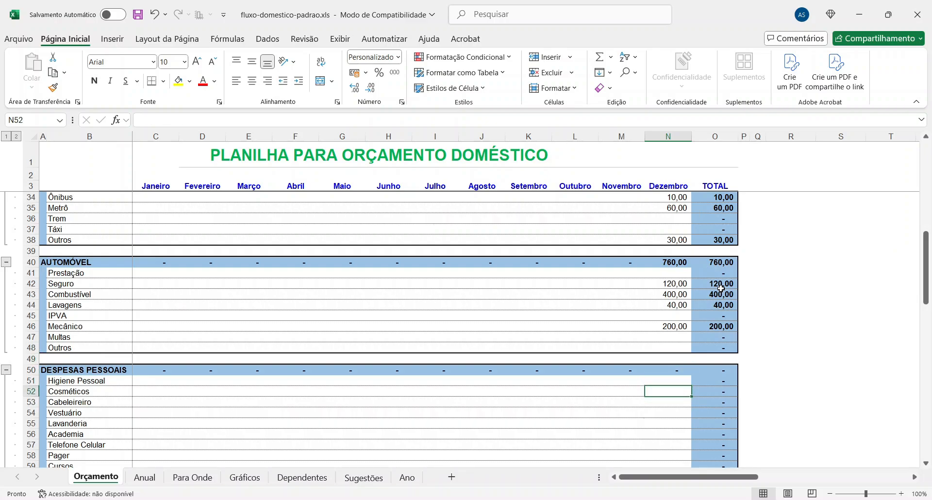
key(Up)
key(Up)
key(Down)
key(Down)
key(Down)
key(Down)
key(Down)
key(Down)
key(Down)
key(Down)
key(Down)
key(Down)
key(Down)
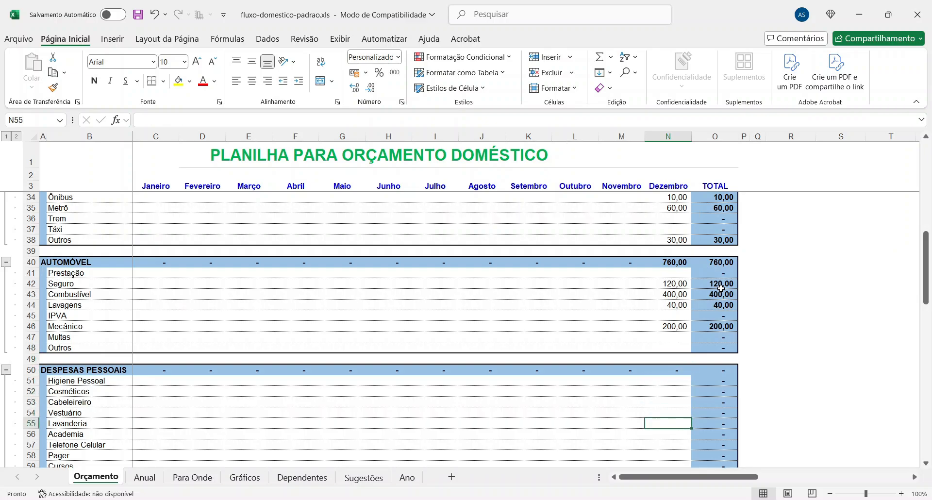
key(Up)
key(Up)
key(Up)
key(Up)
key(Up)
key(Up)
key(Up)
key(Up)
key(Up)
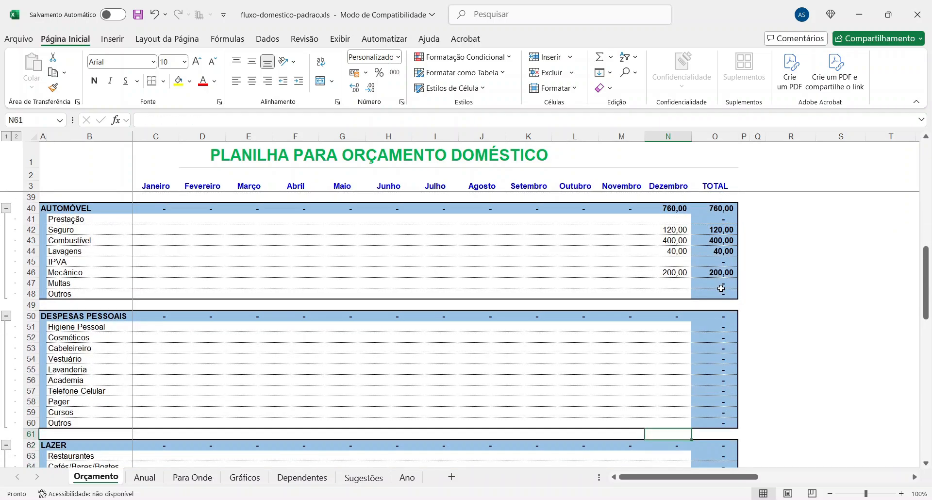
key(Up)
key(Up)
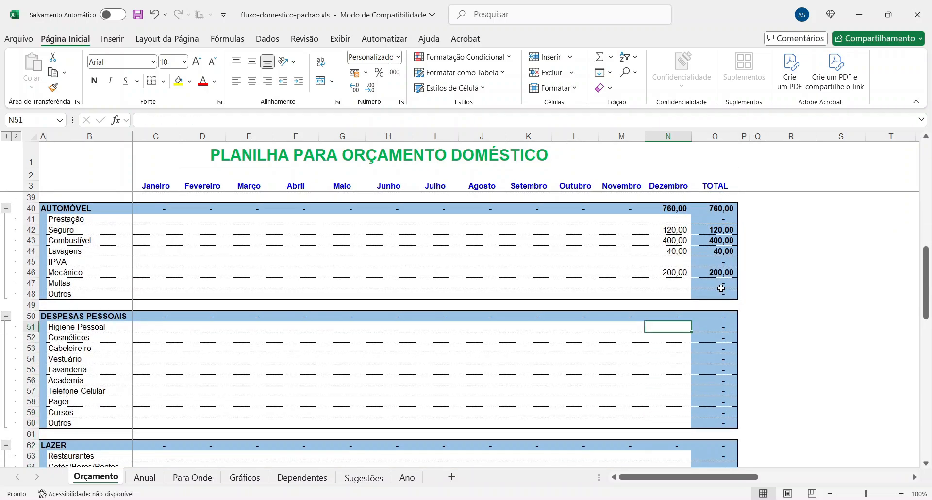
- Review the December expenses already entered from AUTOMÓVEL back up to HABITAÇÃO, checking the Supermercado item
scroll(721, 289, up, 4)
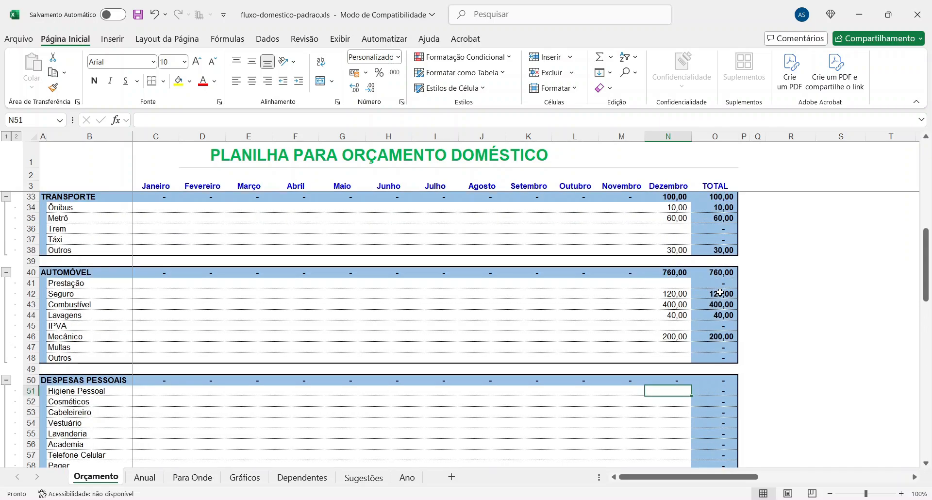
scroll(720, 293, up, 2)
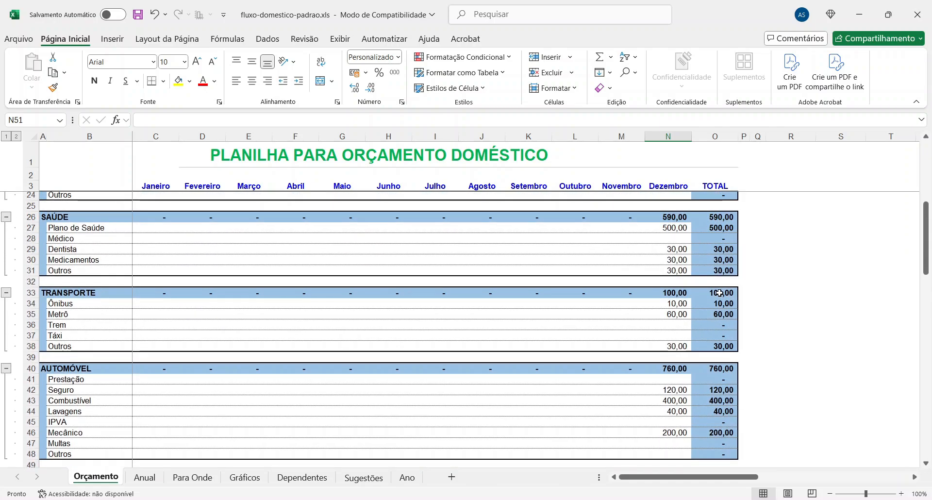
scroll(720, 293, up, 2)
scroll(720, 293, up, 2)
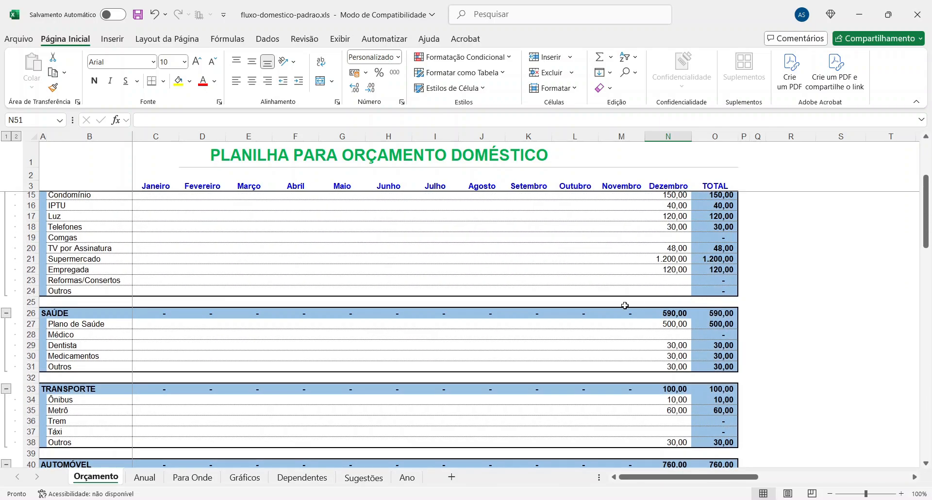
click(80, 258)
scroll(265, 270, down, 6)
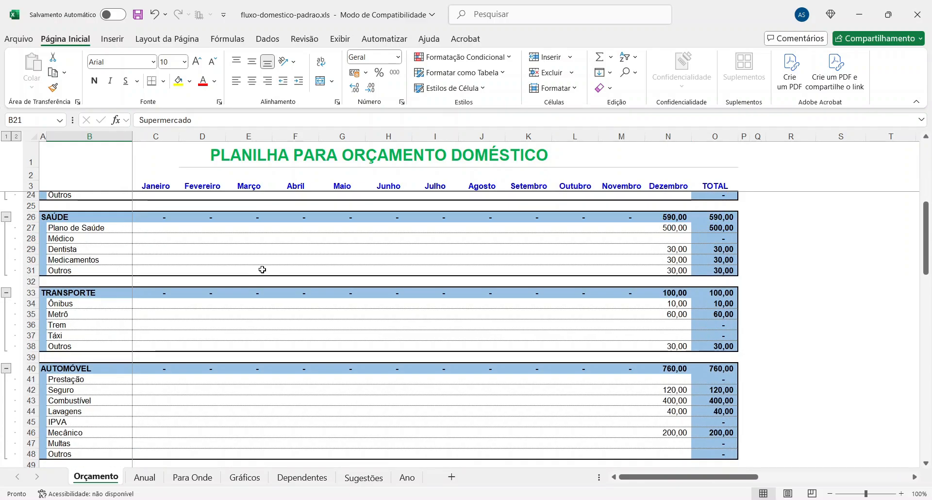
scroll(265, 270, down, 3)
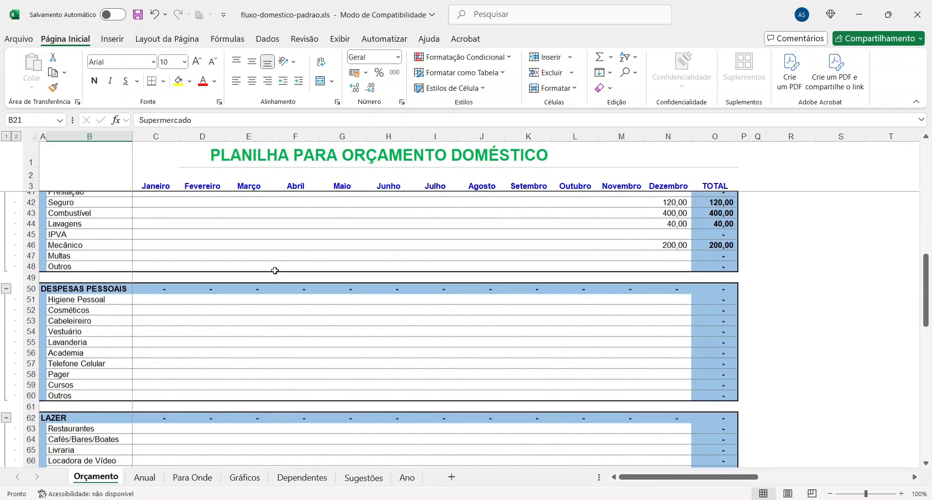
- Enter the December DESPESAS PESSOAIS expenses 30 for Cosméticos and 50 for Cabeleireiro, leaving Higiene Pessoal, Vestuário and Lavanderia blank
click(664, 298)
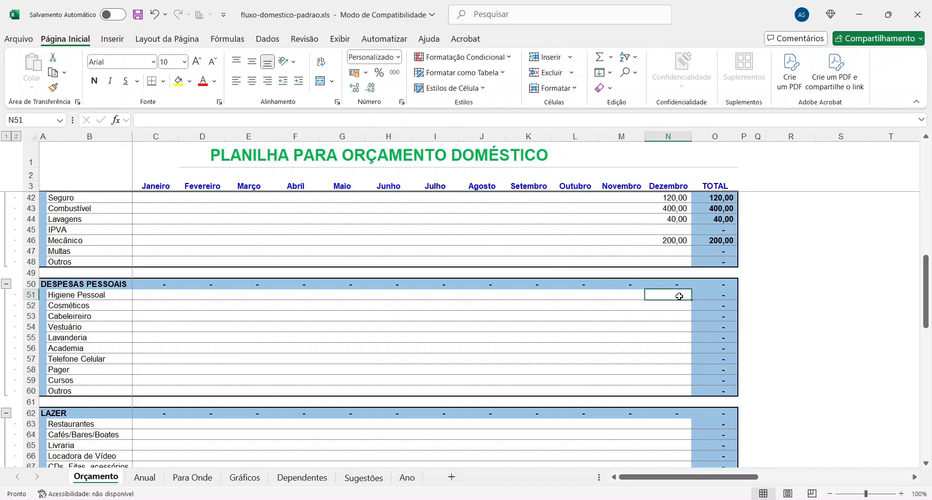
key(Down)
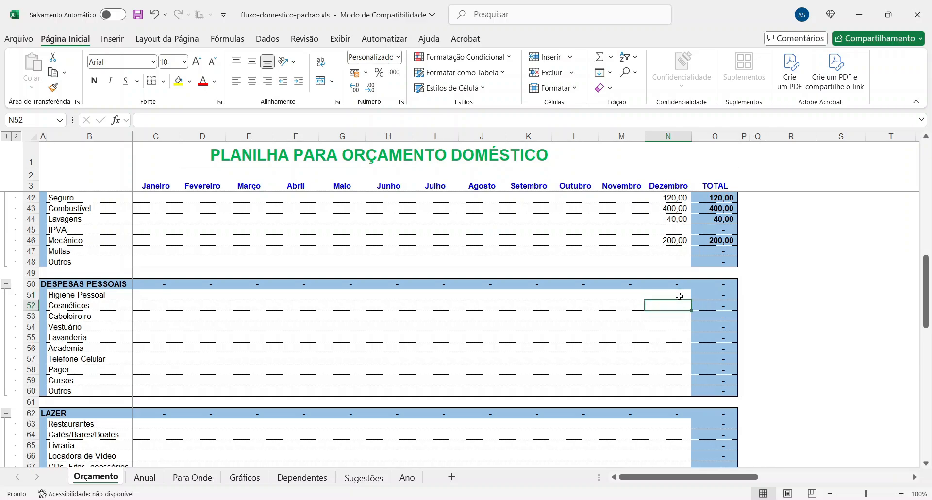
key(Up)
key(Down)
text(30)
key(Return)
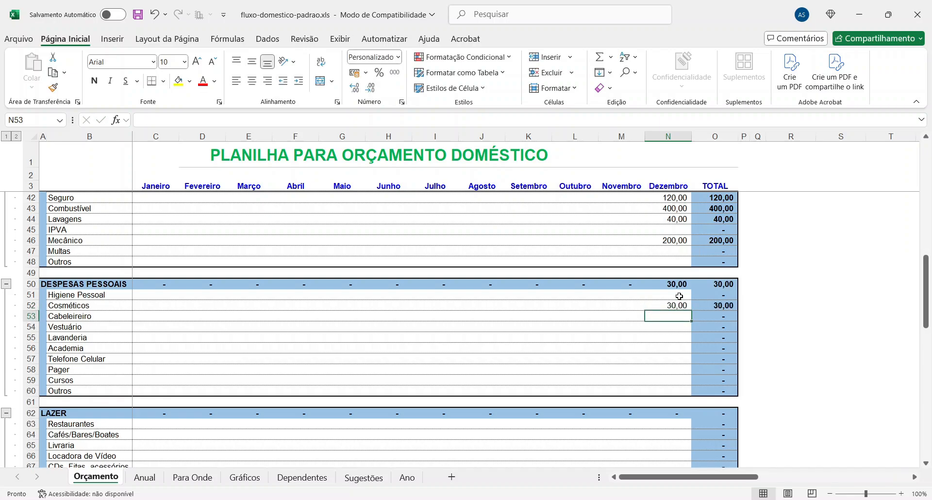
text(50)
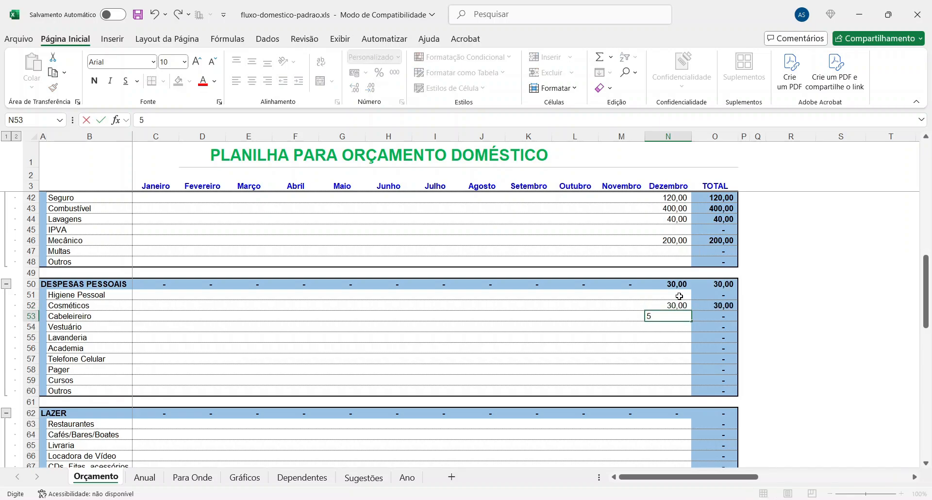
key(Return)
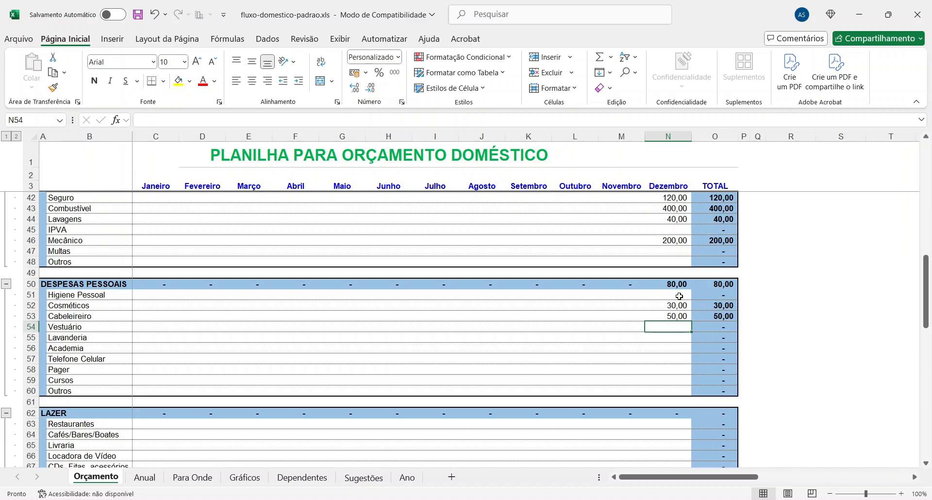
key(Return)
key(Return)
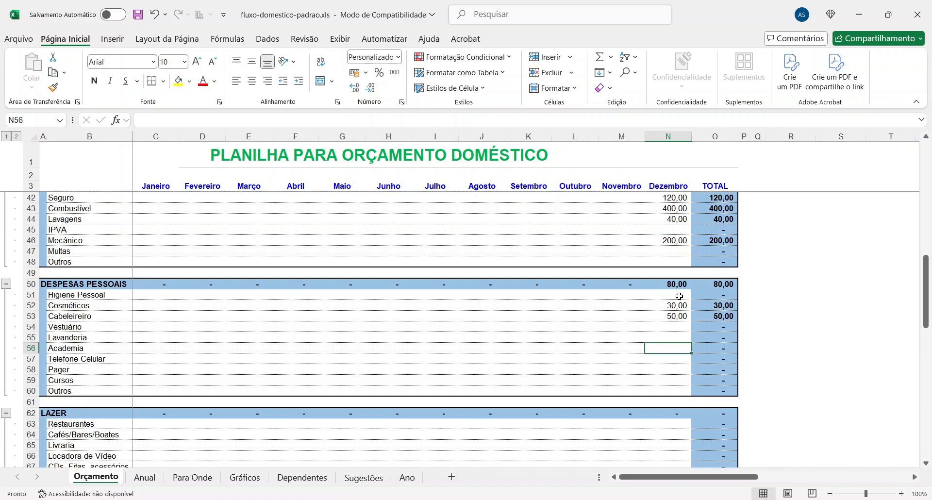
key(Down)
key(Up)
key(Up)
key(Down)
key(Down)
key(Down)
key(Up)
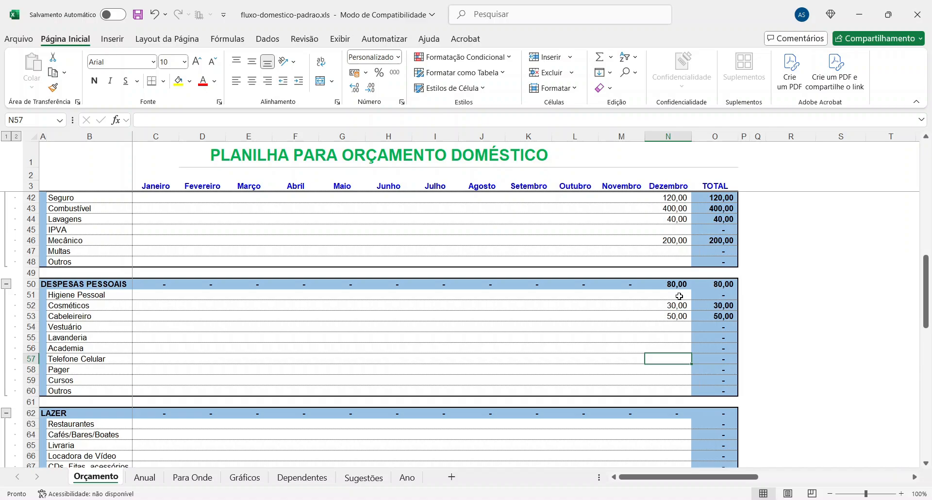
key(Left)
key(Left)
key(Right)
key(Right)
key(Right)
key(Left)
key(Up)
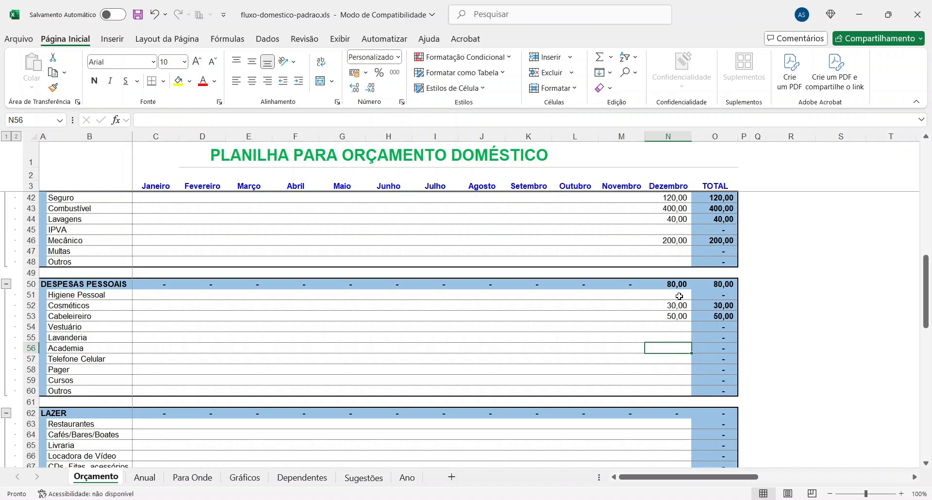
- Enter 30 as the December Telefone Celular expense under DESPESAS PESSOAIS, leaving Academia blank
key(Down)
text(30)
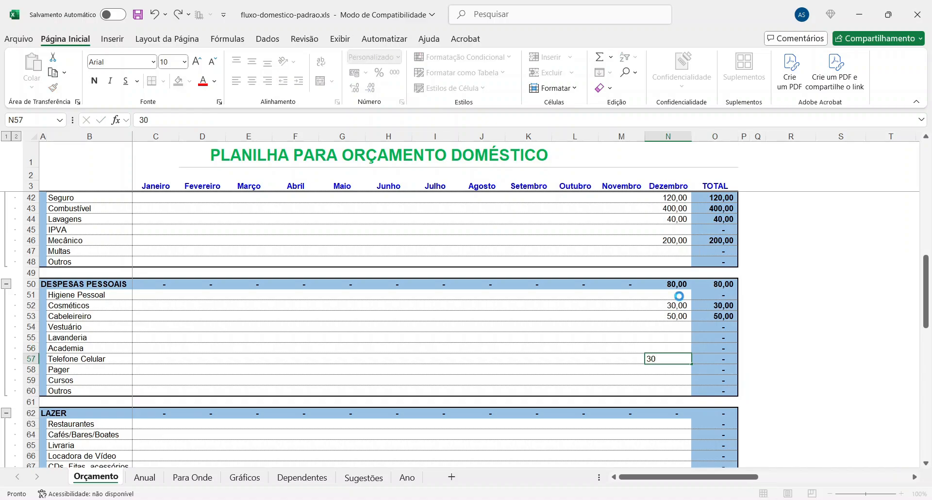
key(Return)
- Clear the December Telefones expense under HABITAÇÃO
scroll(689, 289, up, 3)
scroll(689, 289, up, 6)
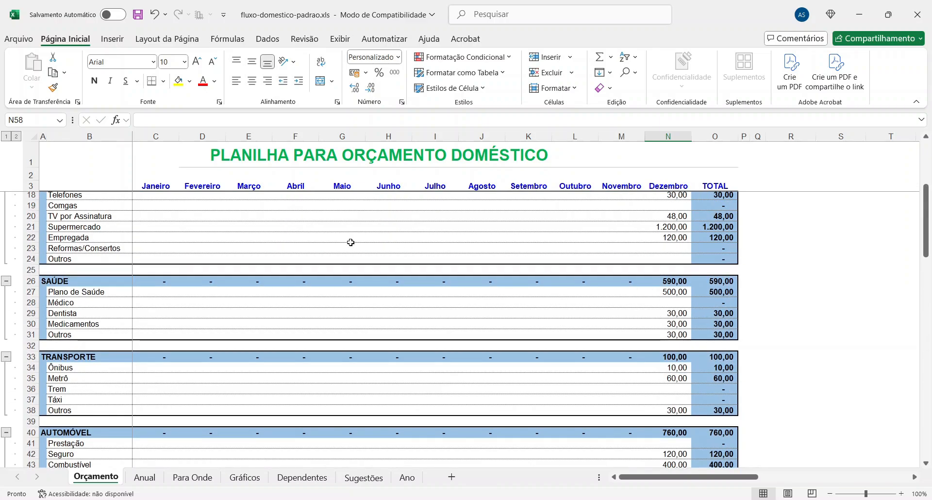
scroll(198, 223, up, 2)
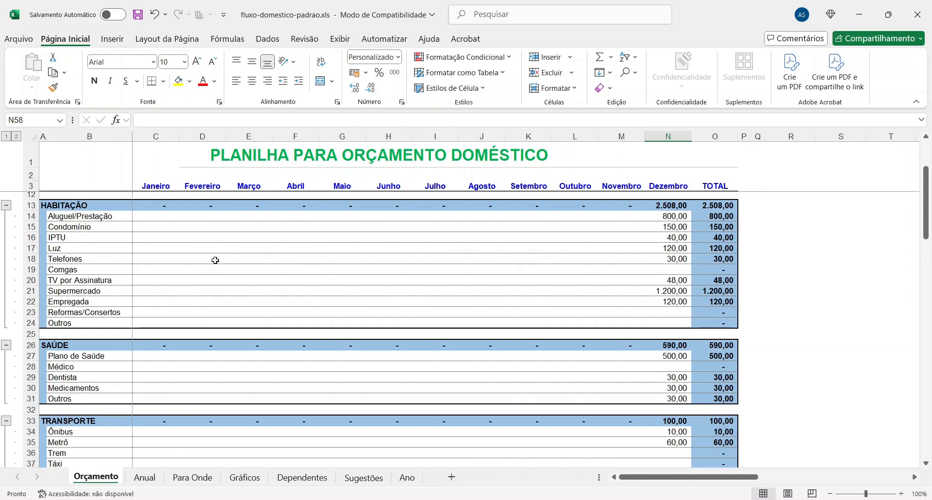
click(676, 258)
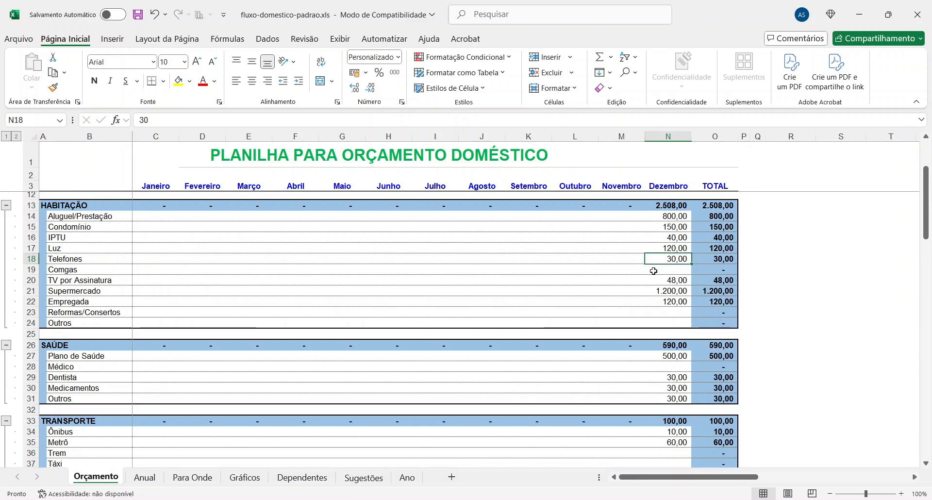
key(Delete)
- Check the December Telefone Celular expense under DESPESAS PESSOAIS
scroll(545, 297, down, 11)
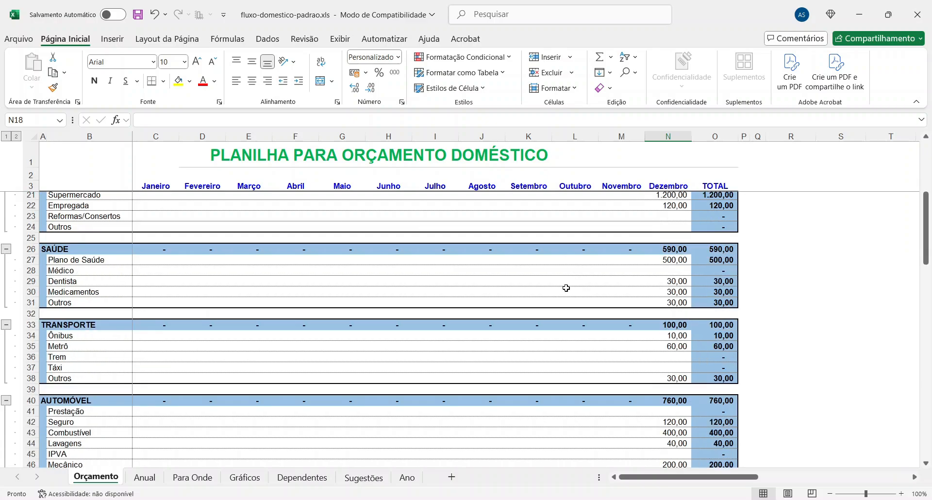
click(676, 327)
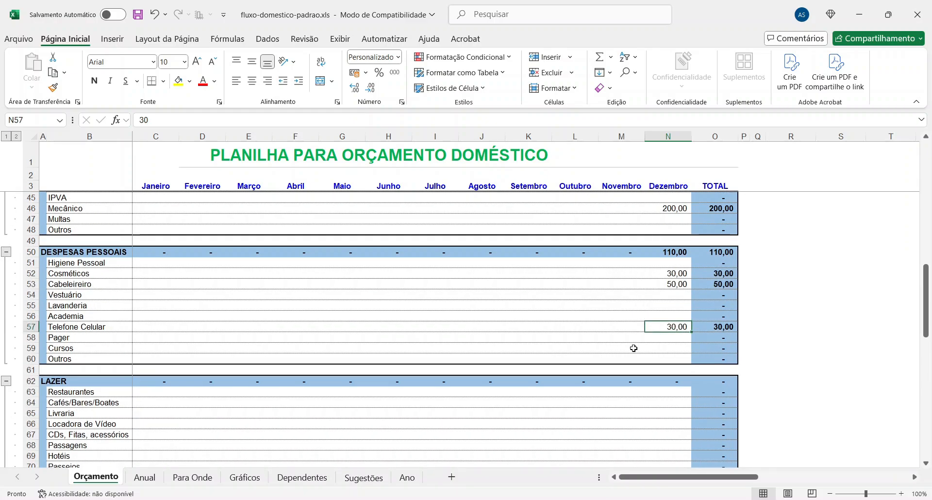
click(670, 338)
click(670, 324)
scroll(574, 280, down, 1)
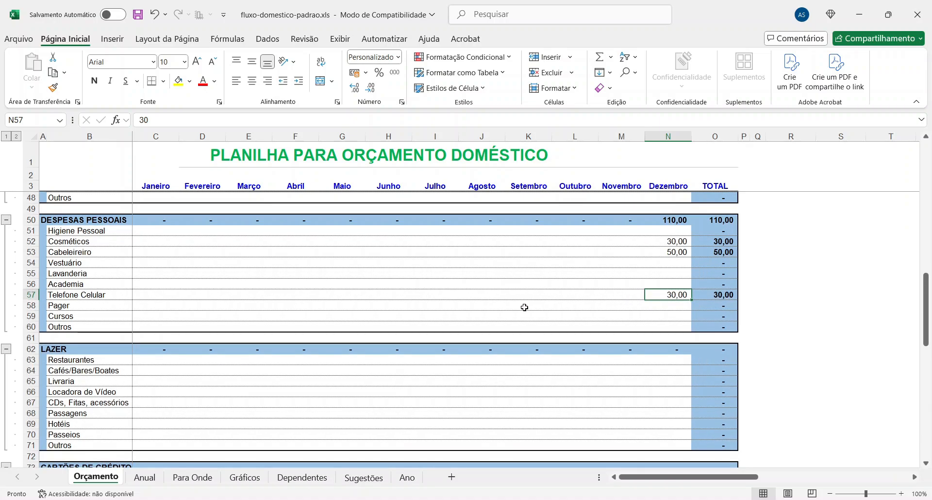
click(63, 307)
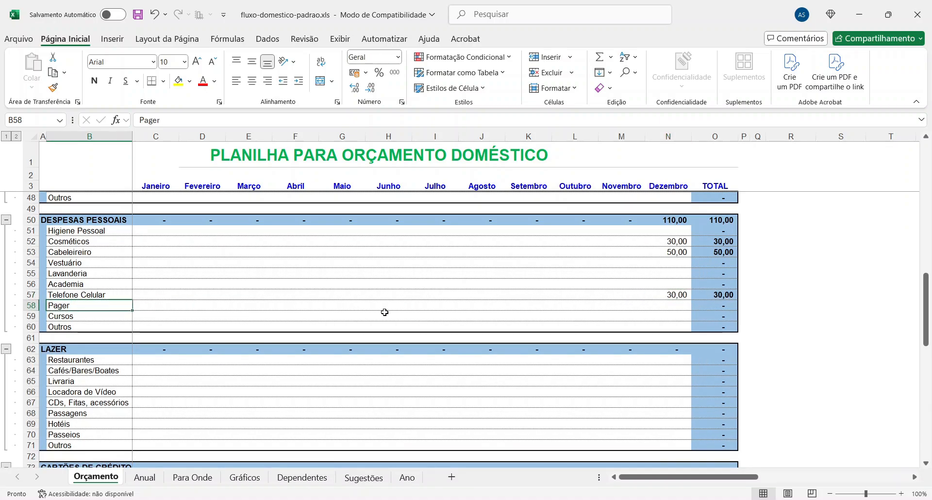
click(664, 307)
click(78, 306)
double_click(74, 305)
drag(75, 304, 51, 302)
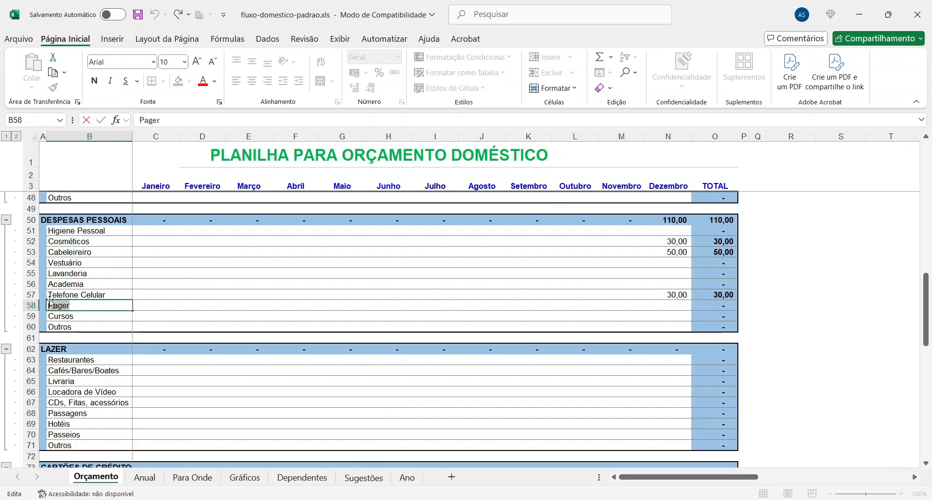
click(166, 306)
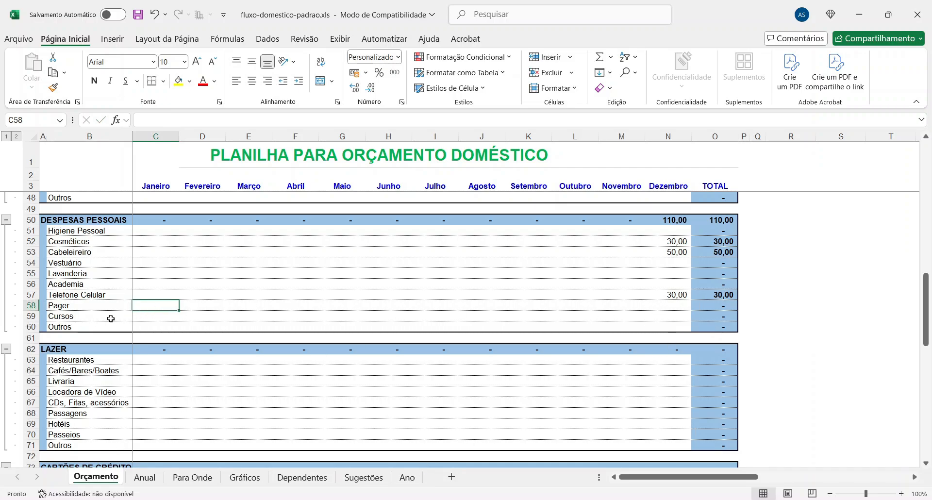
- Enter 250 as the December Cursos expense under DESPESAS PESSOAIS, leaving Pager blank
click(685, 315)
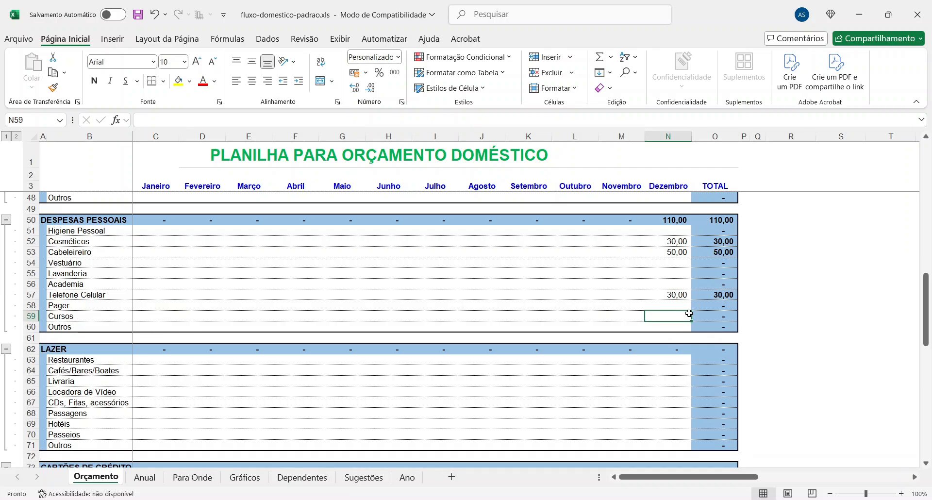
text(2)
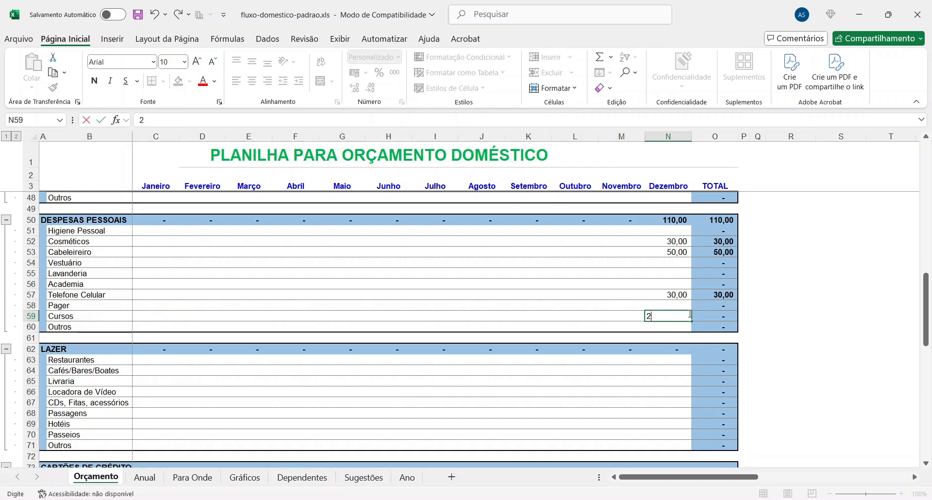
text(50)
key(Return)
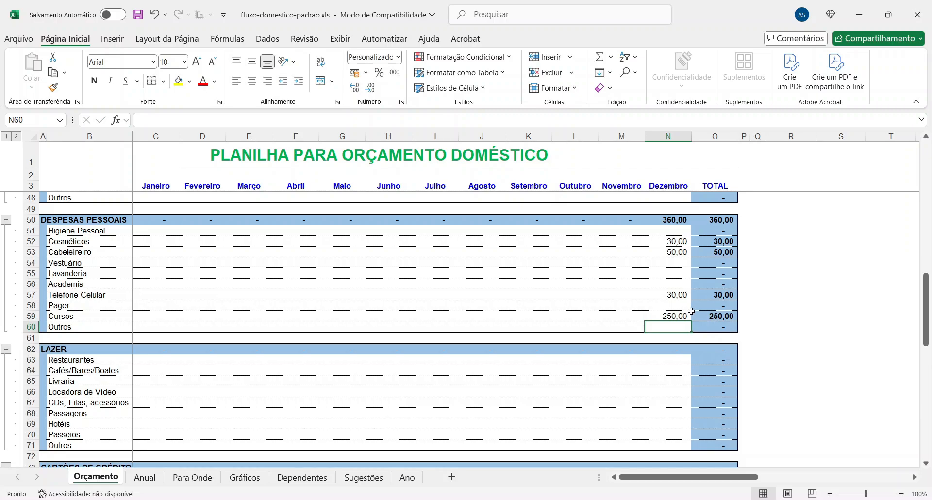
- Replace the Locadora de Vídeo category label under LAZER with Pizza
scroll(689, 310, down, 4)
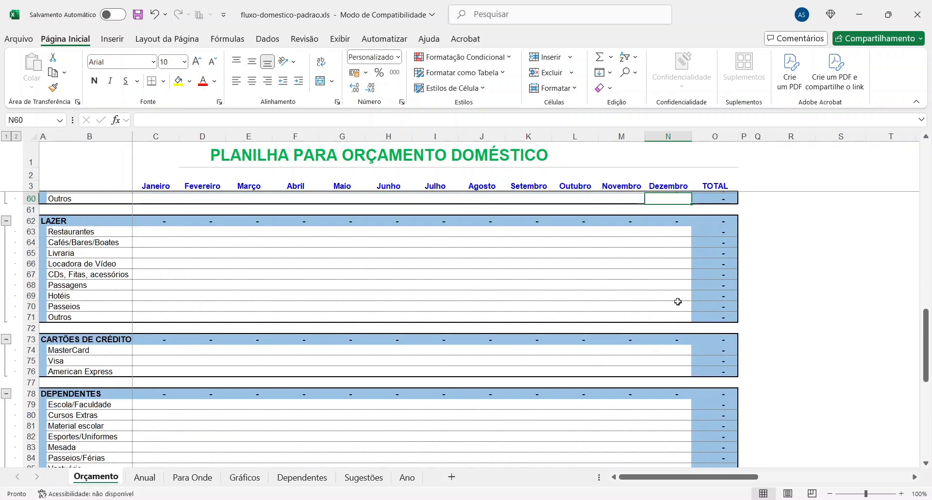
scroll(678, 302, up, 1)
scroll(679, 300, up, 2)
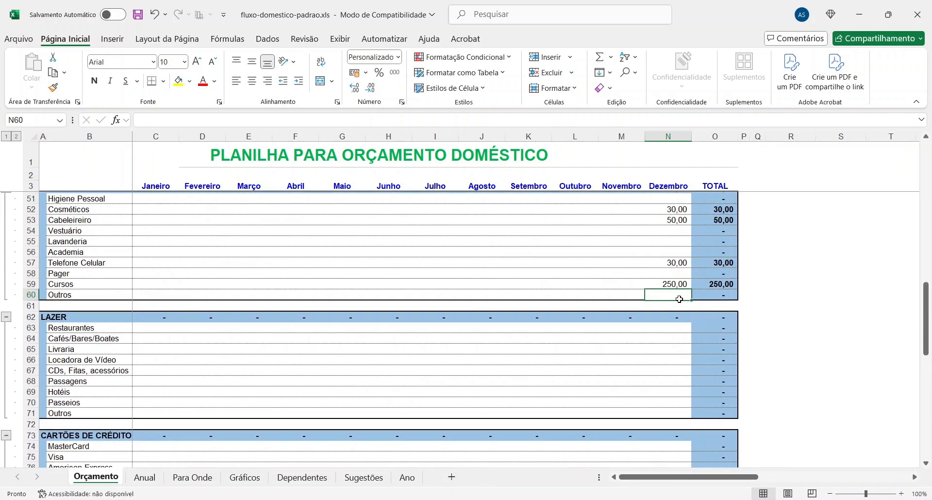
scroll(679, 299, down, 1)
click(668, 298)
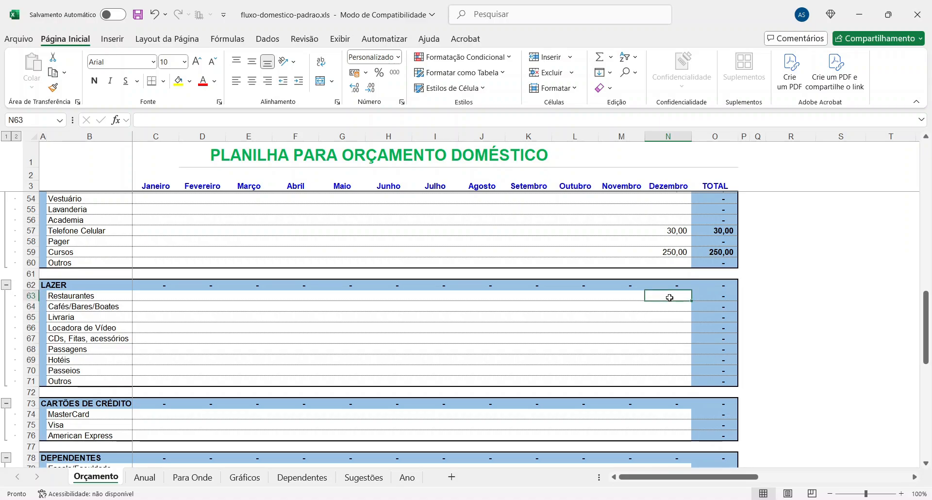
click(85, 328)
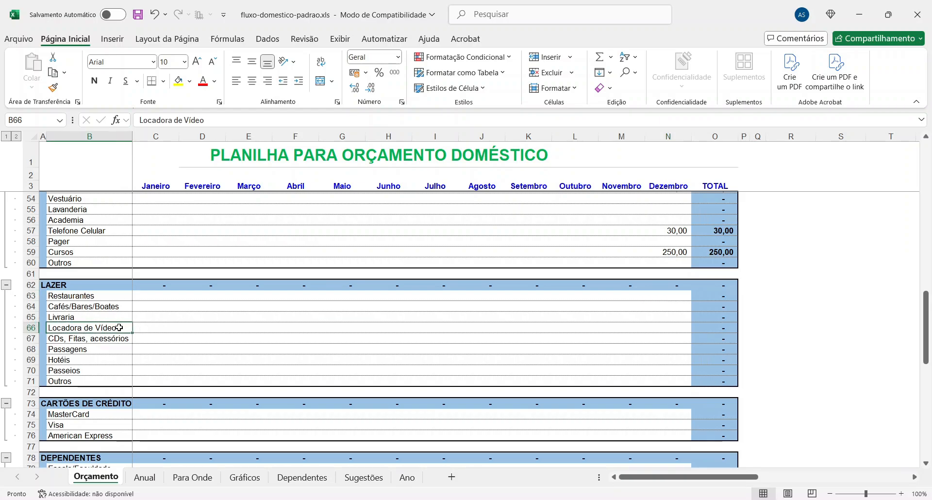
text(Pizza)
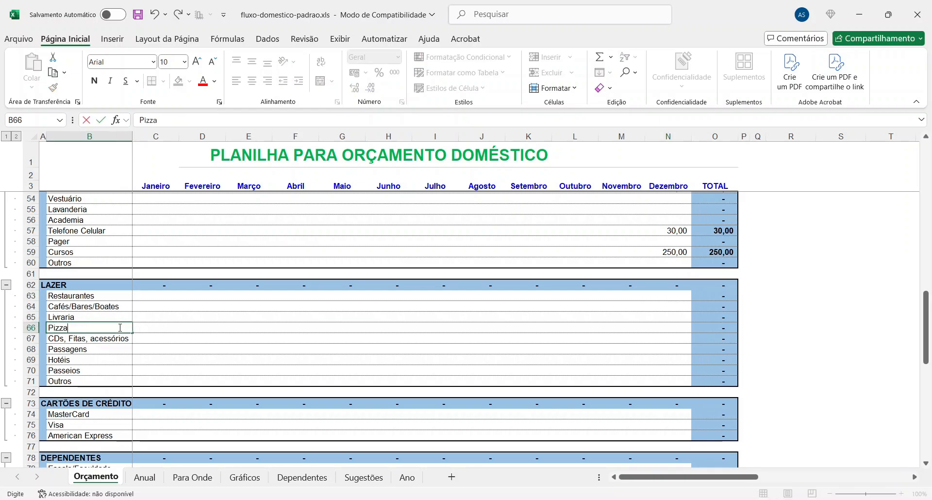
key(Return)
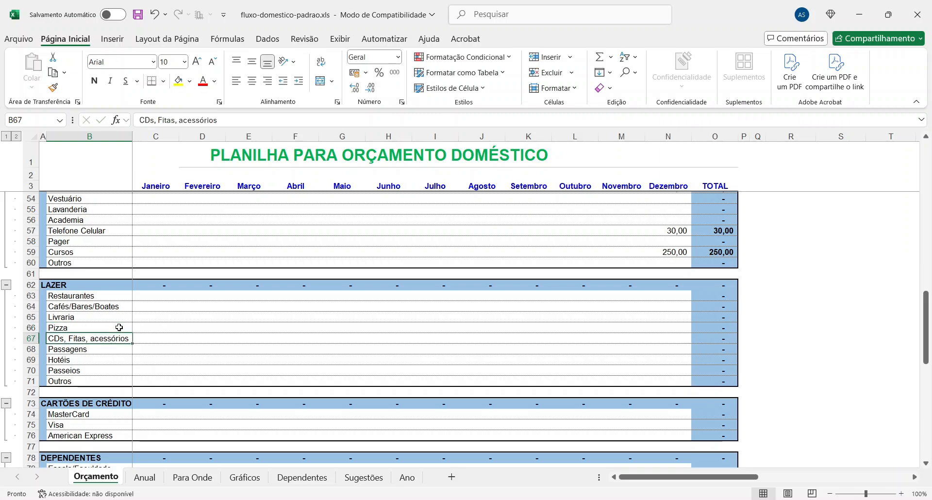
- Enter 60 as the December expense for Pizza under LAZER
key(Up)
key(Right)
key(Right)
key(Right)
key(Right)
key(Right)
key(Right)
key(Right)
key(Right)
key(Right)
key(Right)
key(Right)
key(Right)
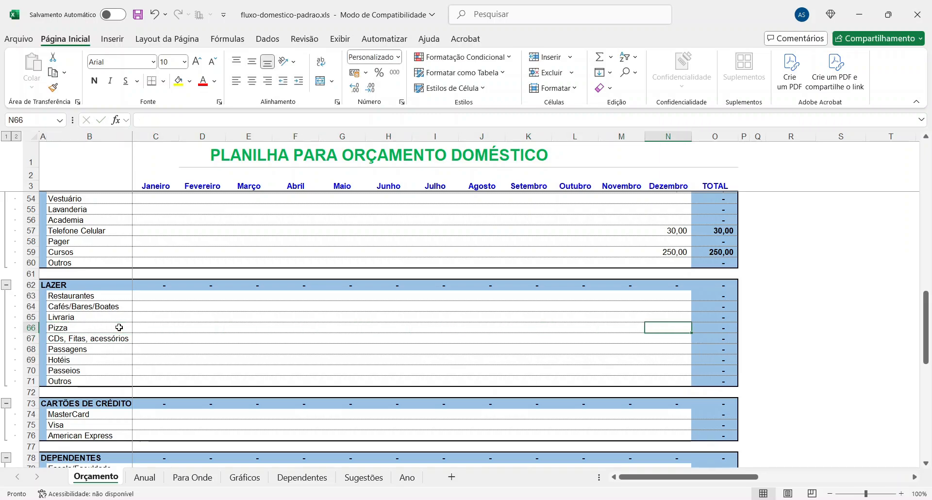
text(60)
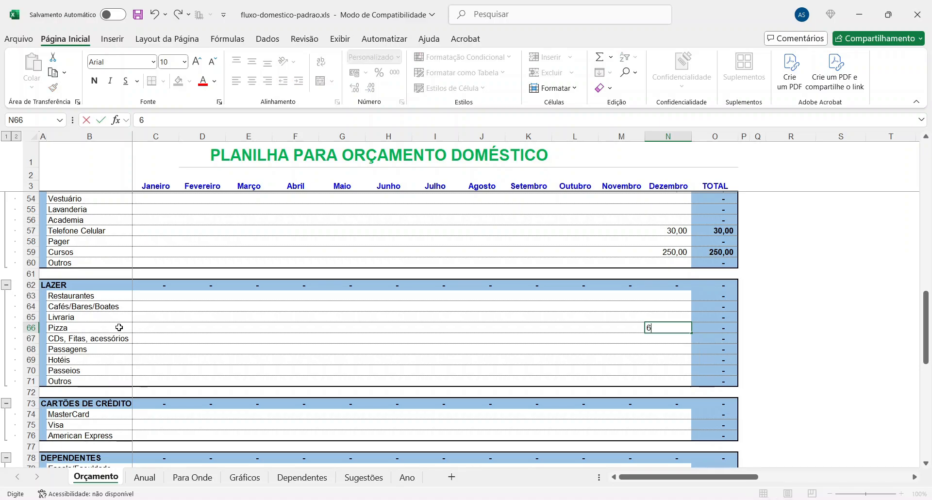
key(Return)
- Enter 120 as the December Livraria expense under LAZER, leaving Restaurantes and Cafés/Bares/Boates blank
key(Up)
key(Up)
key(Up)
key(Up)
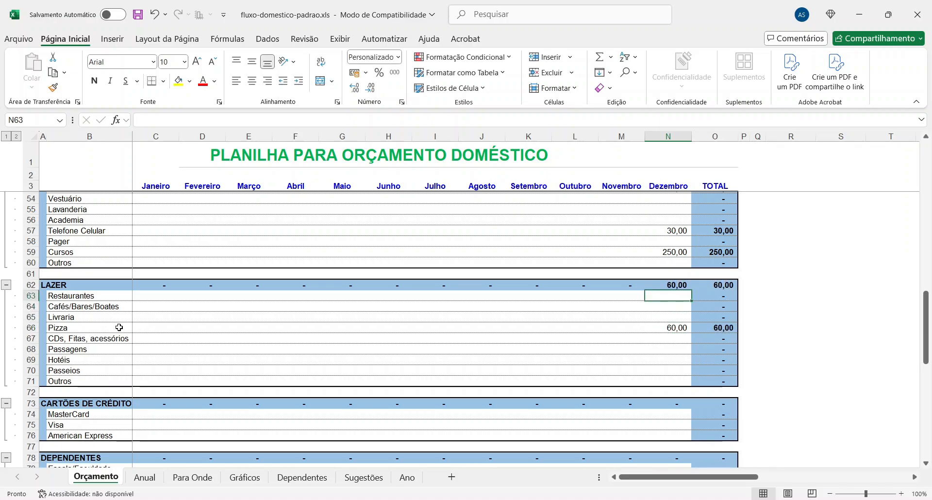
key(Down)
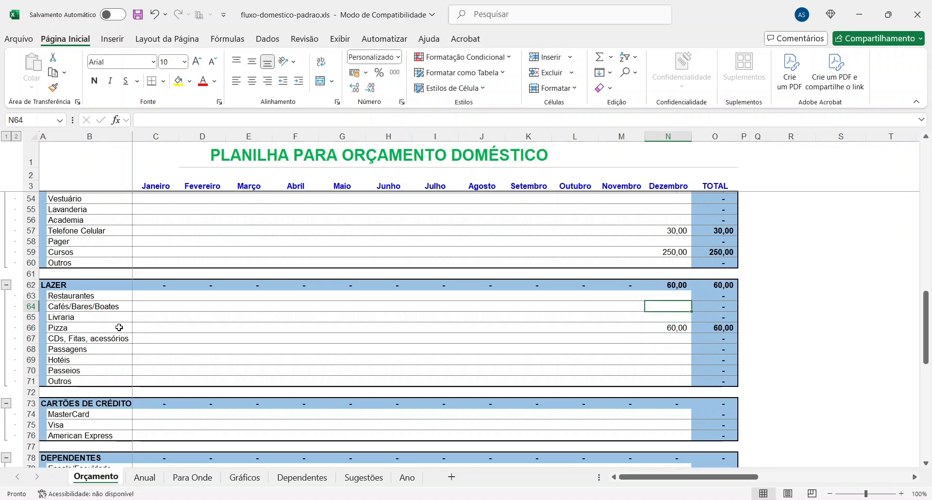
key(Down)
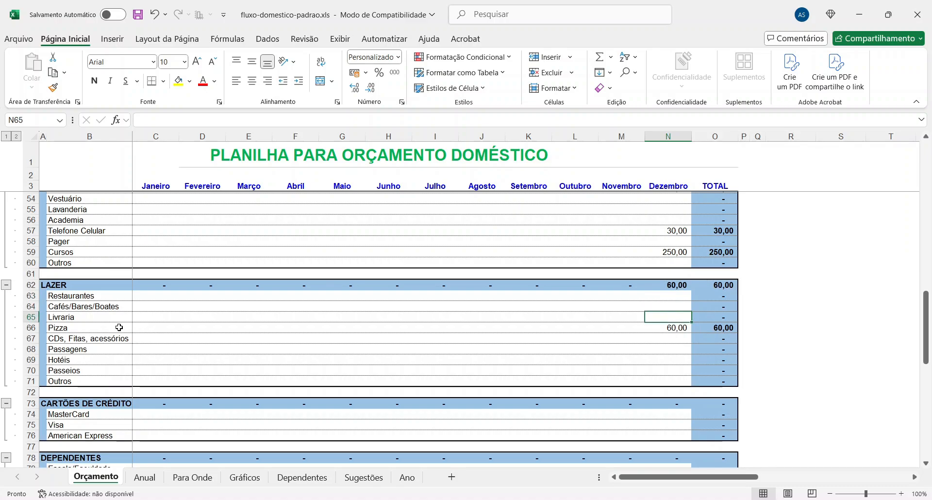
text(120)
key(Return)
- Go through the remaining December LAZER items, from CDs, Fitas, acessórios to Passeios, and recheck the section's entries
key(Down)
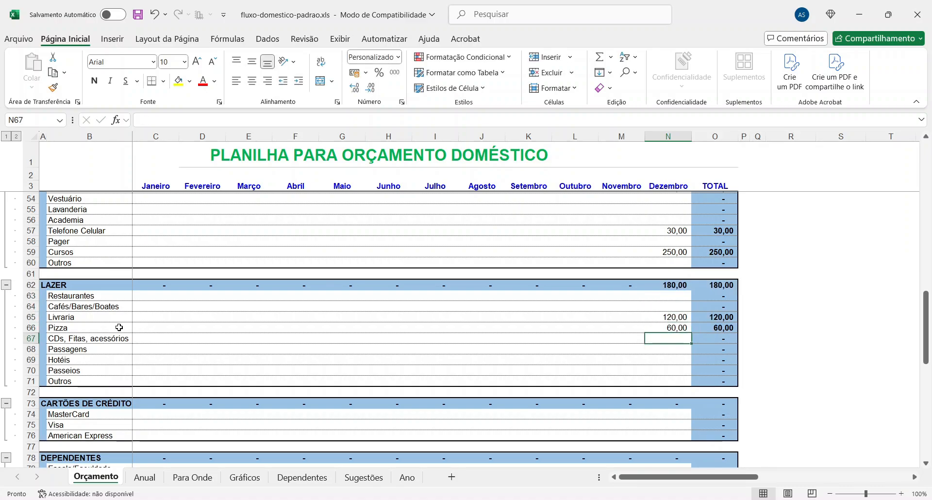
key(Down)
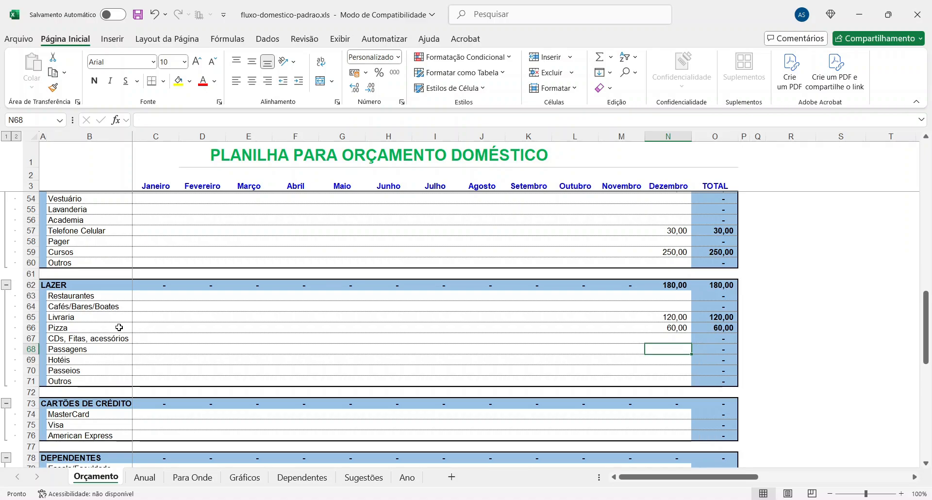
key(Down)
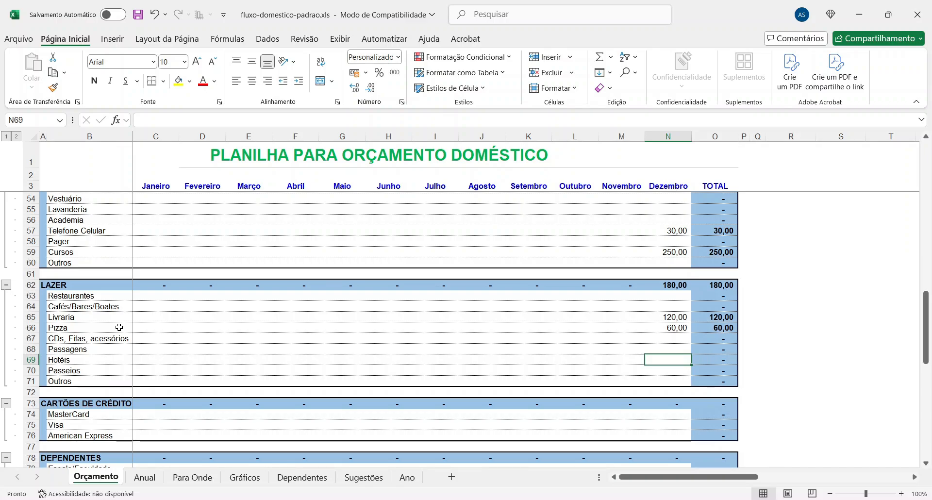
key(Down)
key(Up)
key(Down)
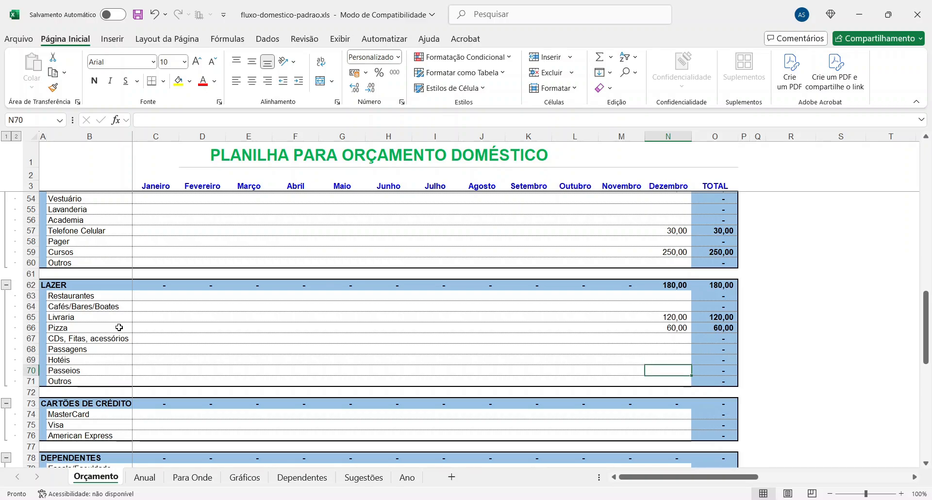
key(Up)
key(Up)
key(Up)
key(Up)
key(Up)
key(Up)
key(Up)
key(Down)
key(Down)
key(Down)
key(Down)
key(Down)
key(Down)
key(Down)
key(Down)
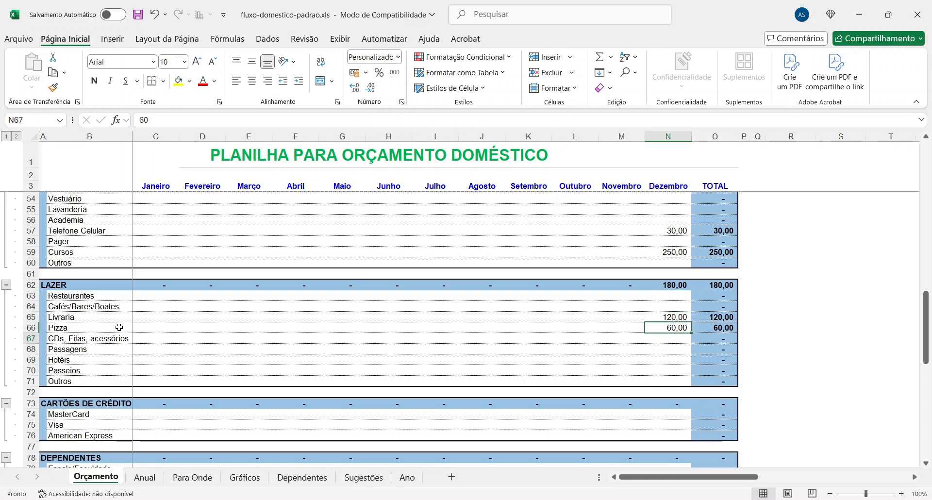
key(Up)
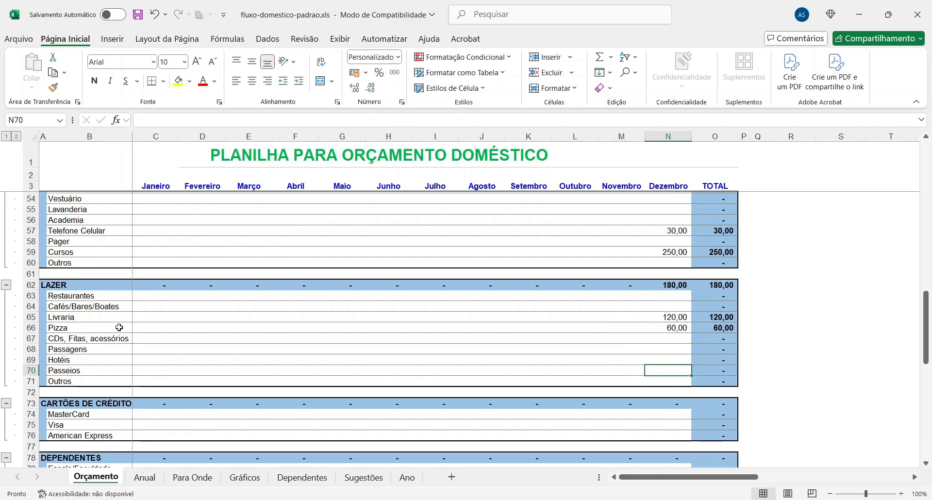
key(Up)
key(Up)
key(Down)
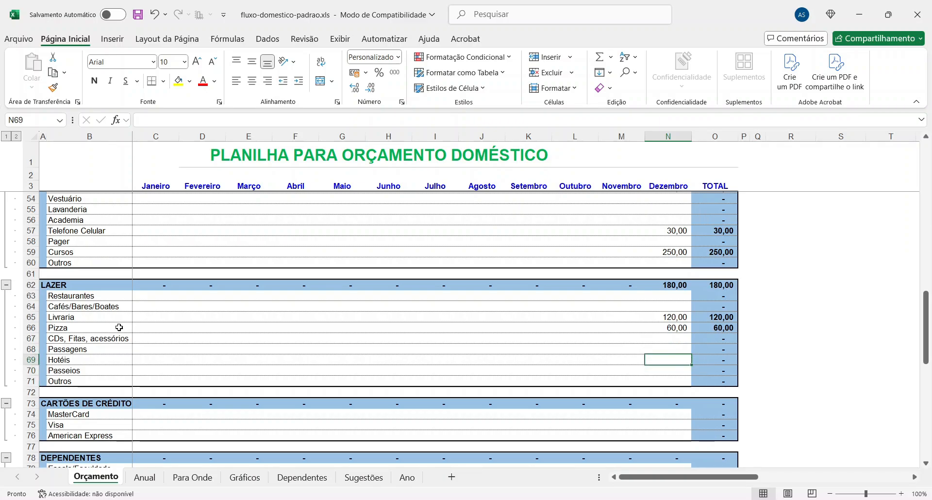
key(Down)
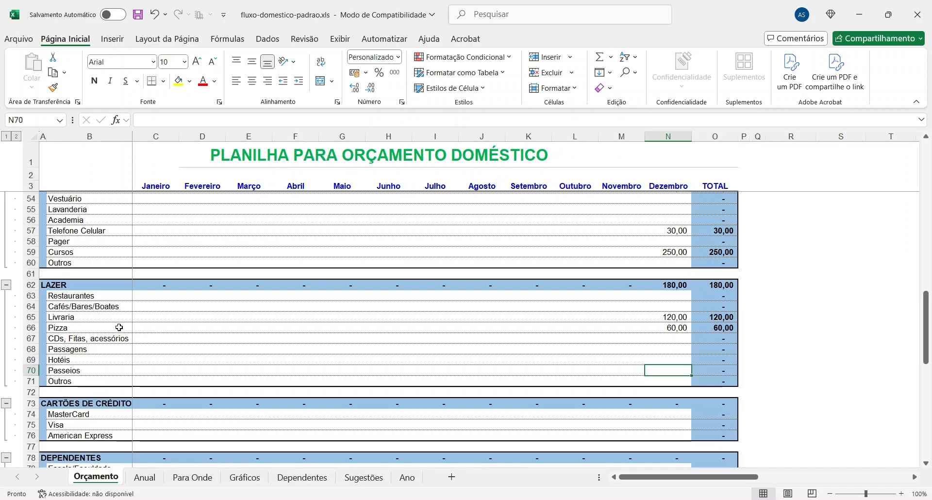
- Look over the December items in the CARTÕES DE CRÉDITO and DEPENDENTES sections
key(Down)
key(Down)
key(Down)
key(Down)
key(Down)
key(Down)
key(Down)
key(Down)
key(Down)
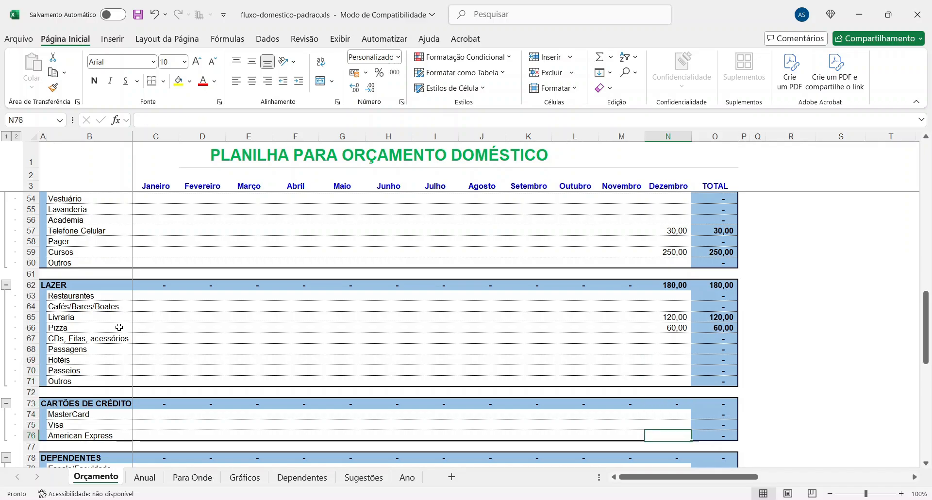
key(Up)
key(Up)
key(Up)
key(Up)
key(Up)
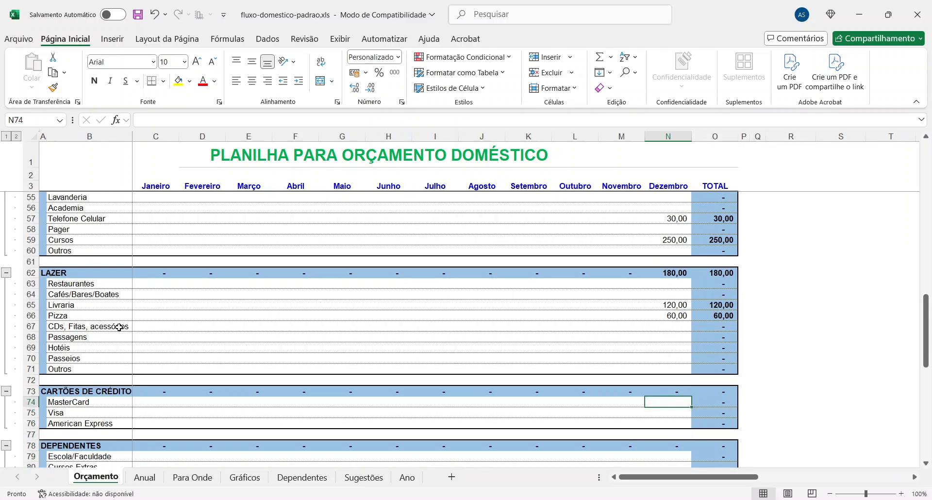
key(Down)
key(Down)
key(Down)
key(Down)
key(Down)
key(Down)
key(Down)
key(Down)
key(Down)
key(Down)
key(Down)
key(Down)
key(Down)
key(Down)
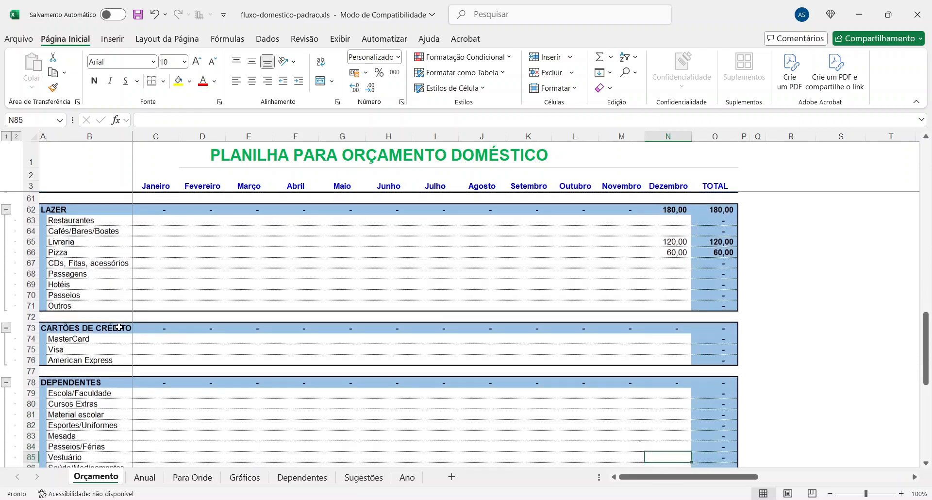
- Enter 400 as the December MasterCard expense under CARTÕES DE CRÉDITO
key(Up)
key(Up)
key(Up)
key(Up)
key(Up)
key(Up)
key(Up)
key(Up)
key(Up)
key(Up)
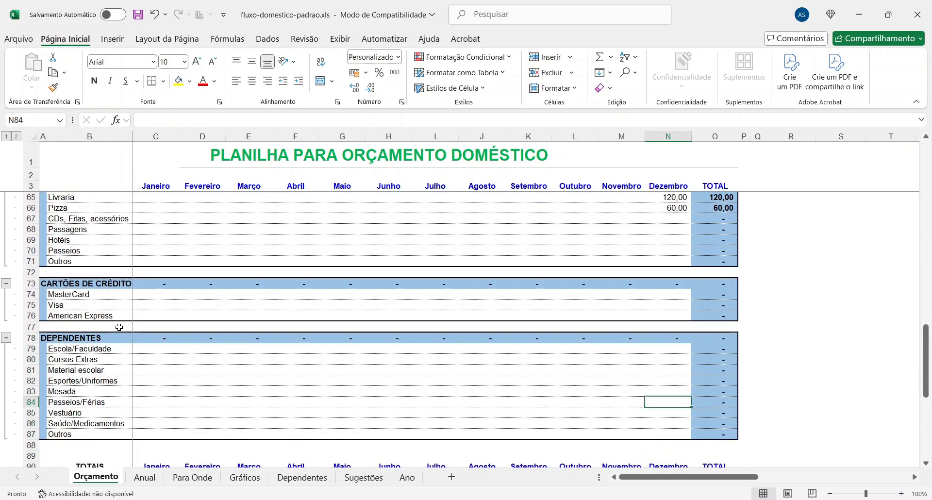
key(Up)
key(Up)
key(Up)
key(Up)
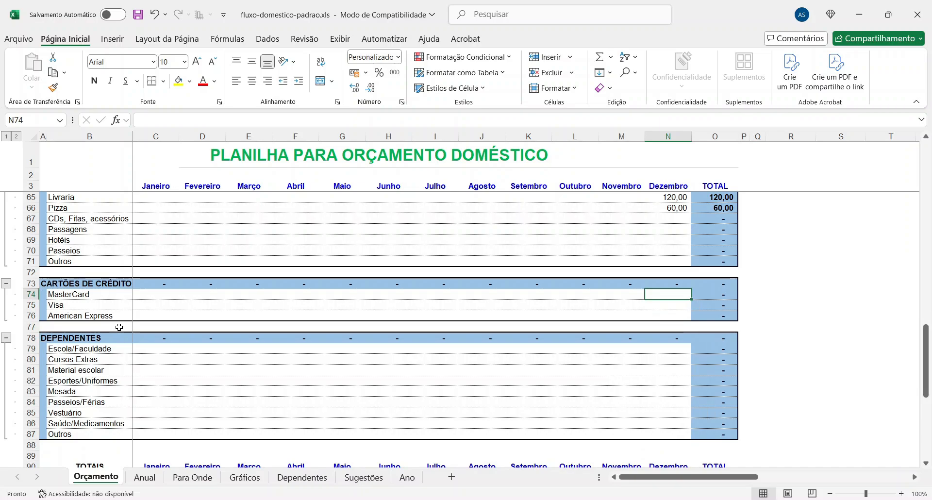
text(400)
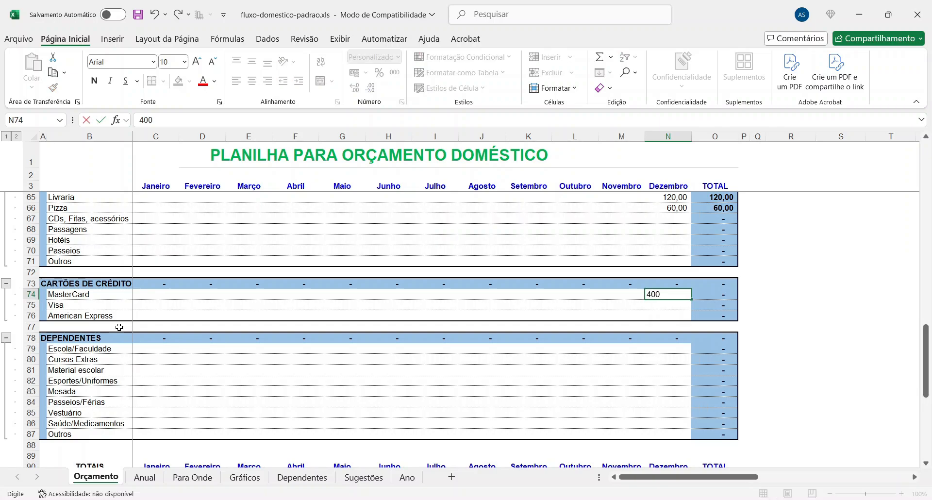
key(Return)
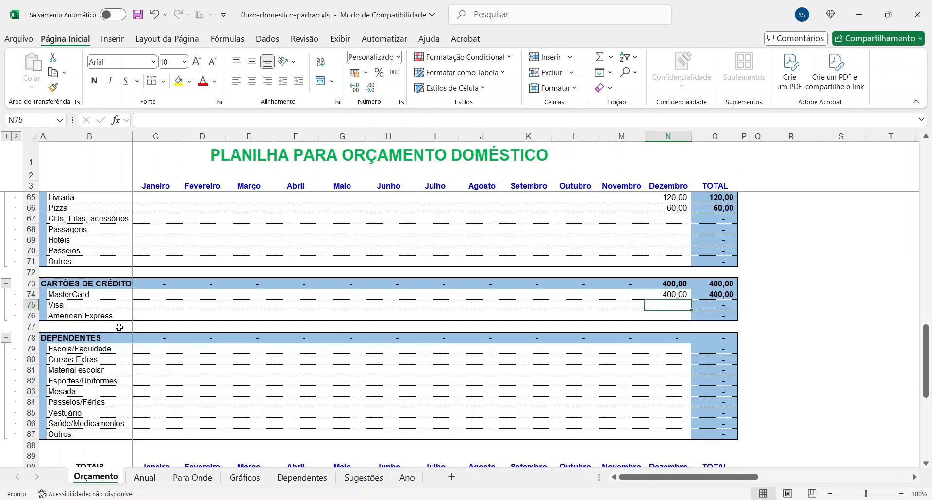
- Go through the remaining December rows of CARTÕES DE CRÉDITO and the DEPENDENTES items from Escola/Faculdade to Outros
key(Return)
key(Down)
key(Down)
key(Down)
key(Down)
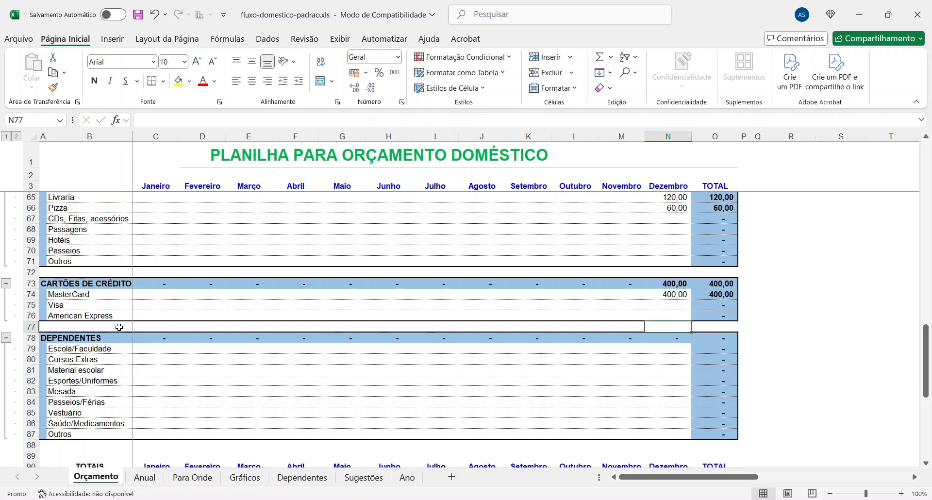
key(Up)
key(Up)
key(Down)
key(Down)
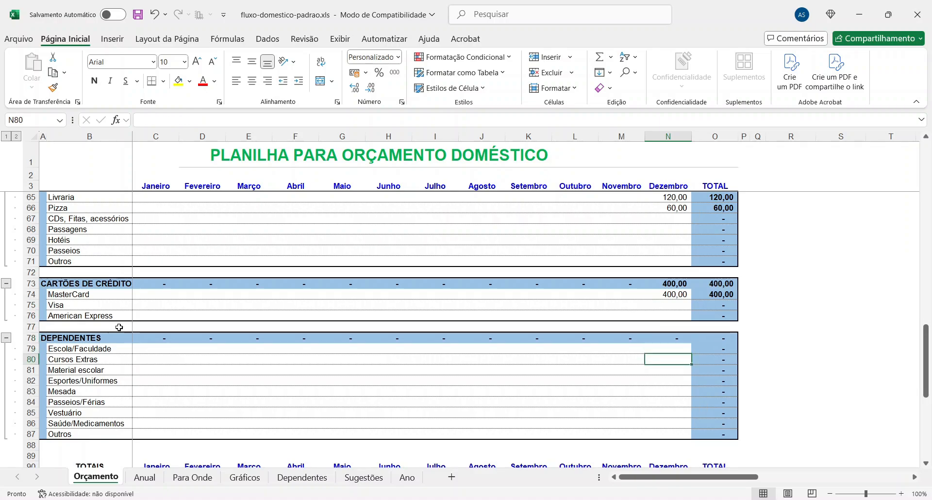
key(Up)
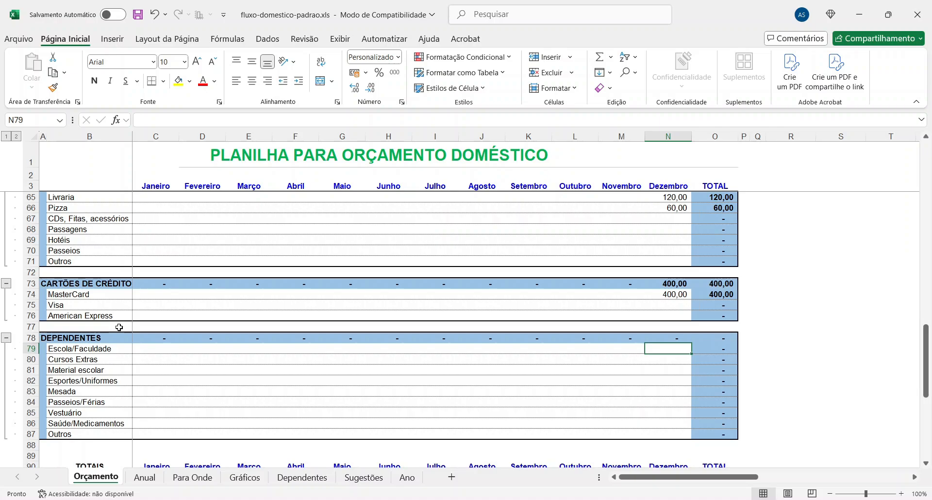
key(Down)
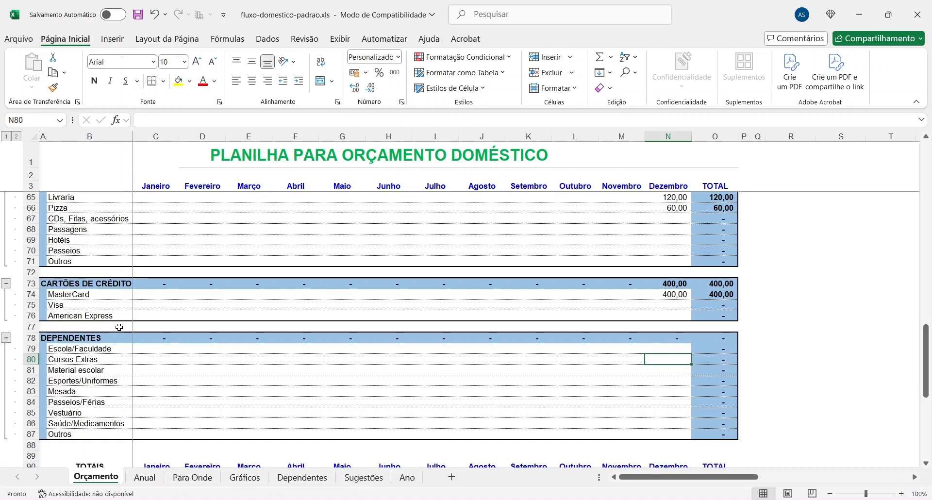
key(Down)
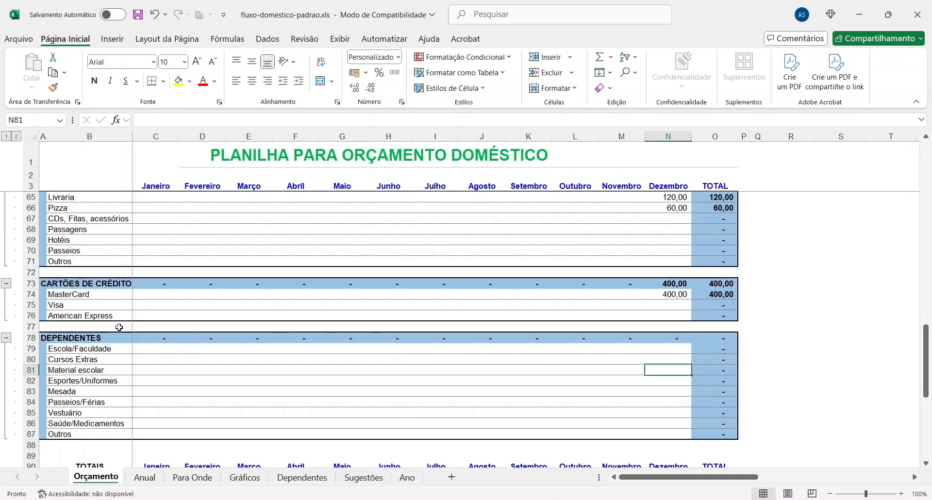
key(Down)
key(Down)
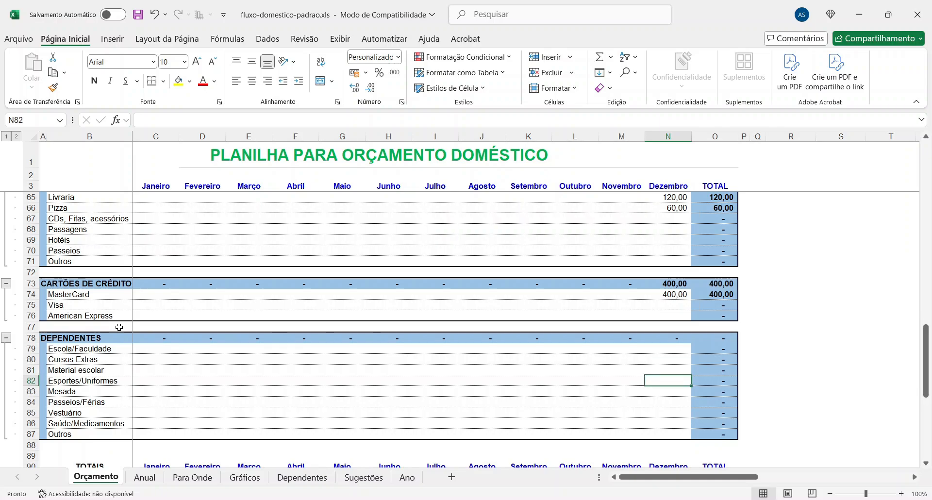
key(Down)
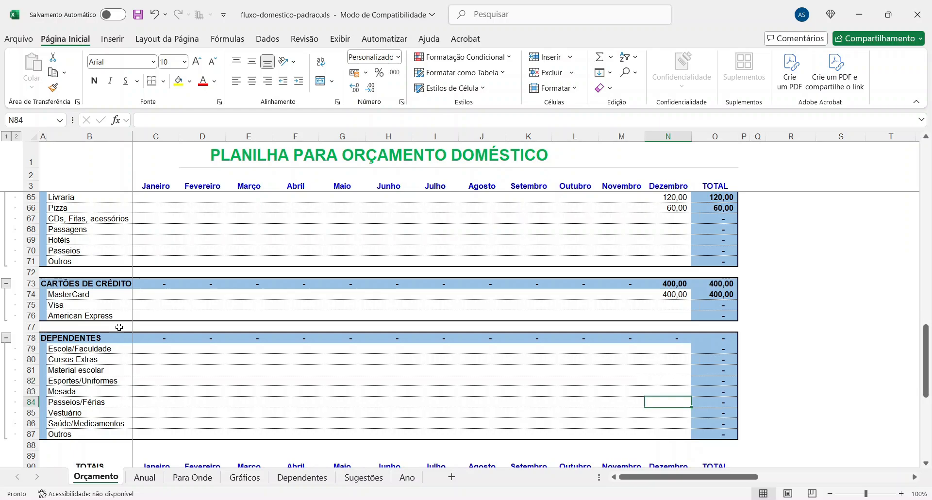
key(Down)
key(Down)
key(Down)
key(Down)
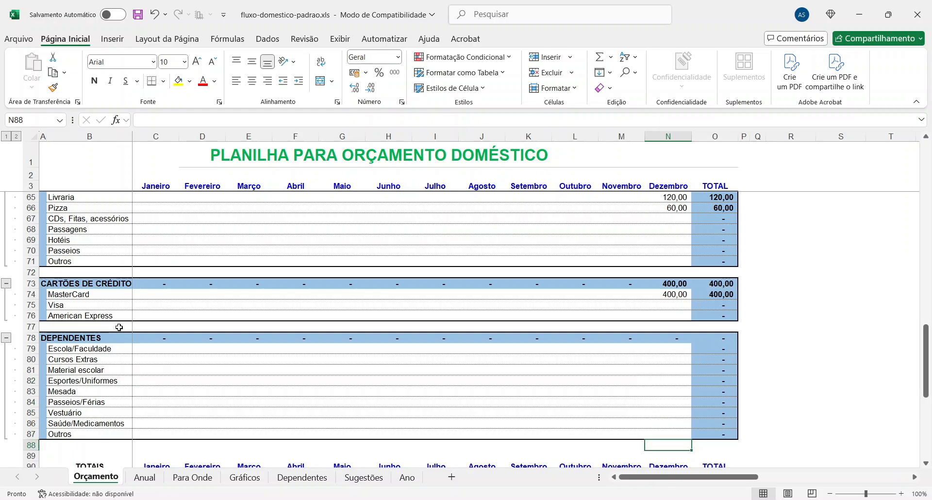
key(Up)
key(Up)
- Look over the TOTAIS table and the RESUMO PARA O GRÁFICO area below the expense sections
scroll(118, 327, down, 3)
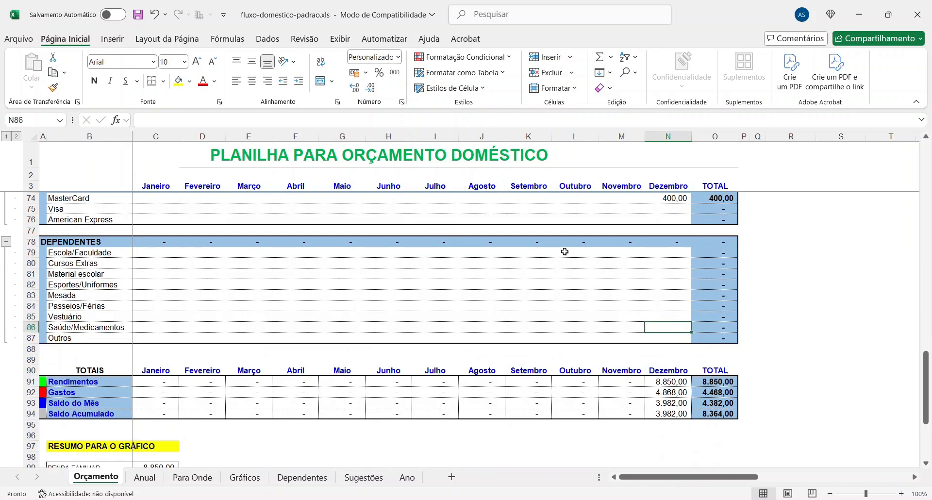
scroll(656, 264, down, 1)
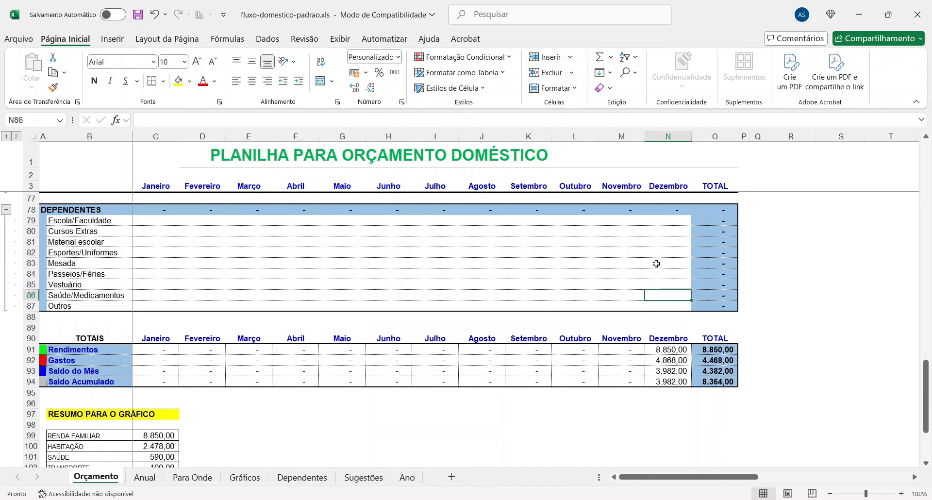
scroll(540, 266, down, 1)
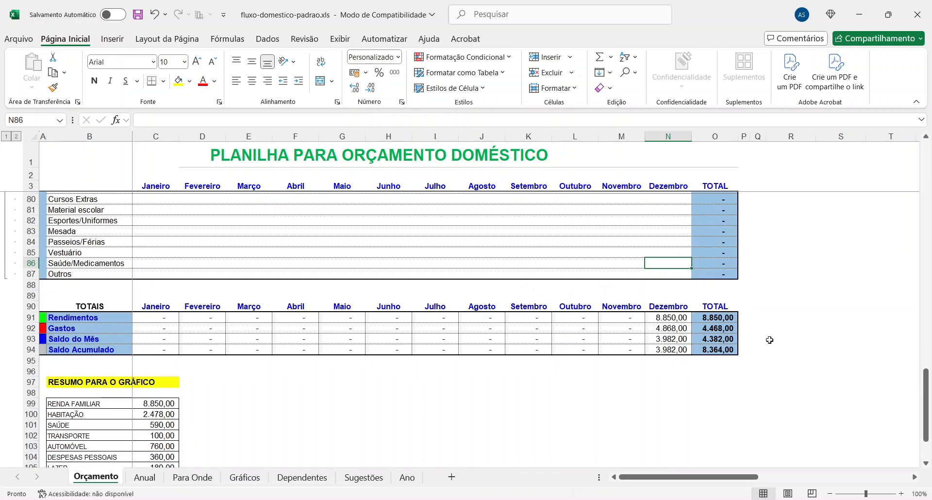
scroll(769, 336, up, 4)
scroll(770, 337, up, 10)
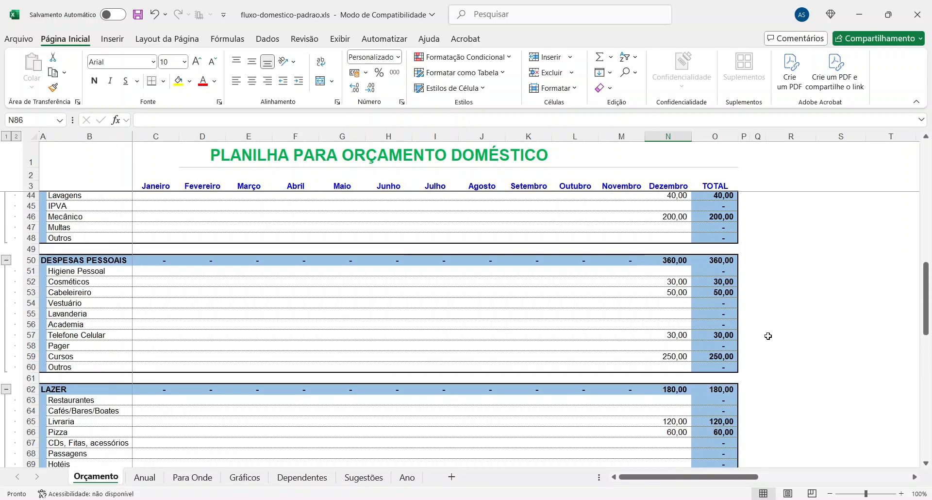
scroll(767, 333, down, 9)
scroll(726, 312, down, 8)
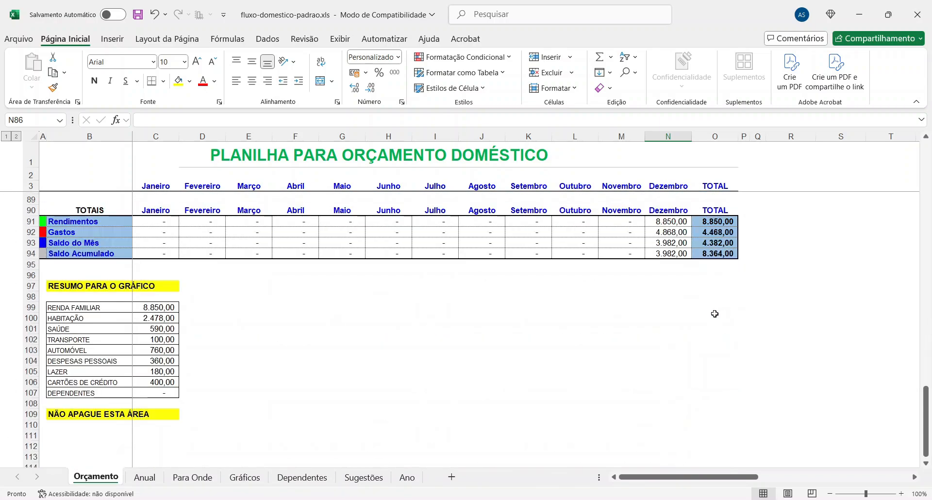
scroll(655, 278, up, 3)
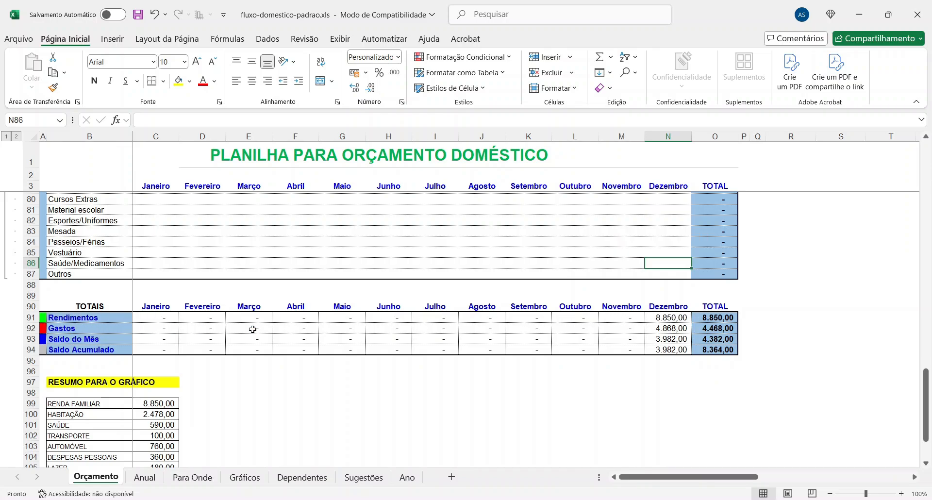
- Examine the November and December TOTAIS cells and how Rendimentos, Gastos, Saldo do Mês and Saldo Acumulado are calculated
click(669, 329)
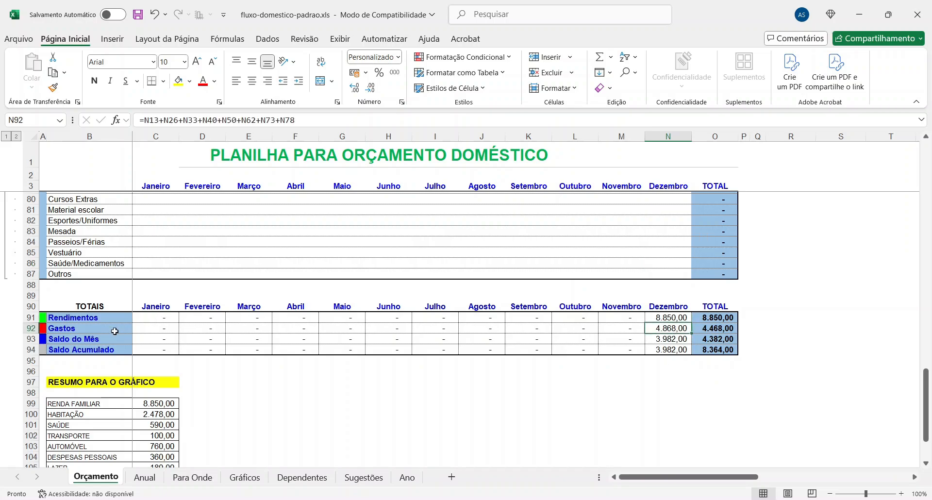
click(681, 350)
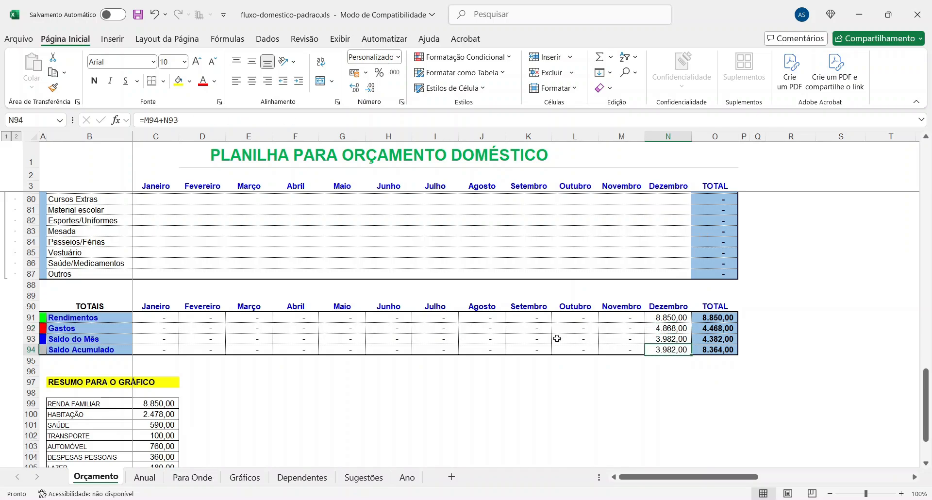
click(669, 340)
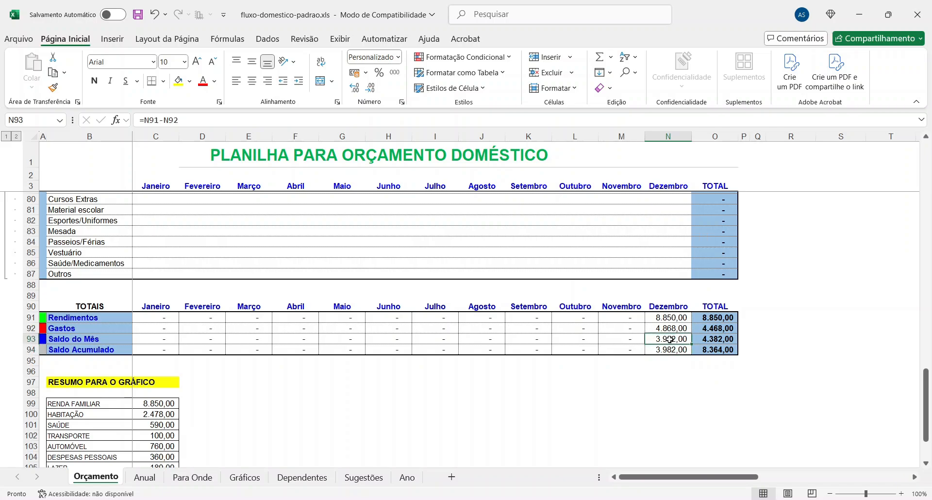
click(668, 316)
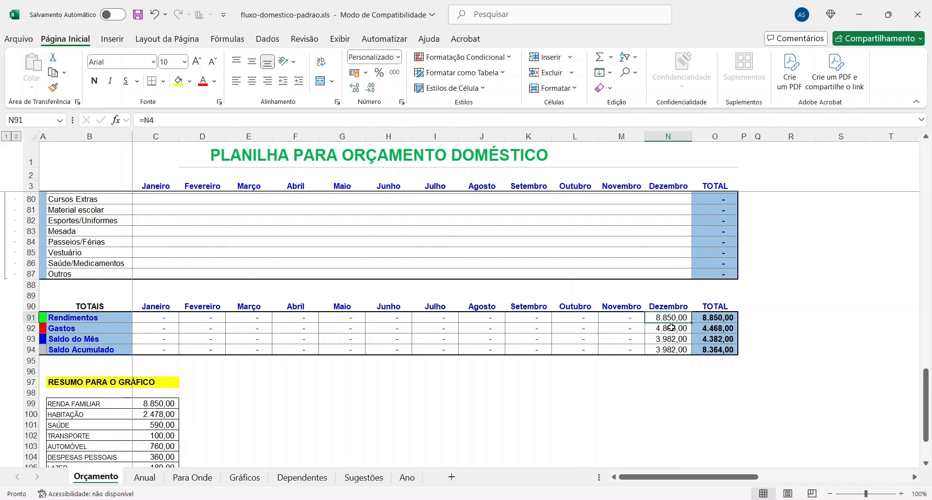
click(670, 328)
click(665, 339)
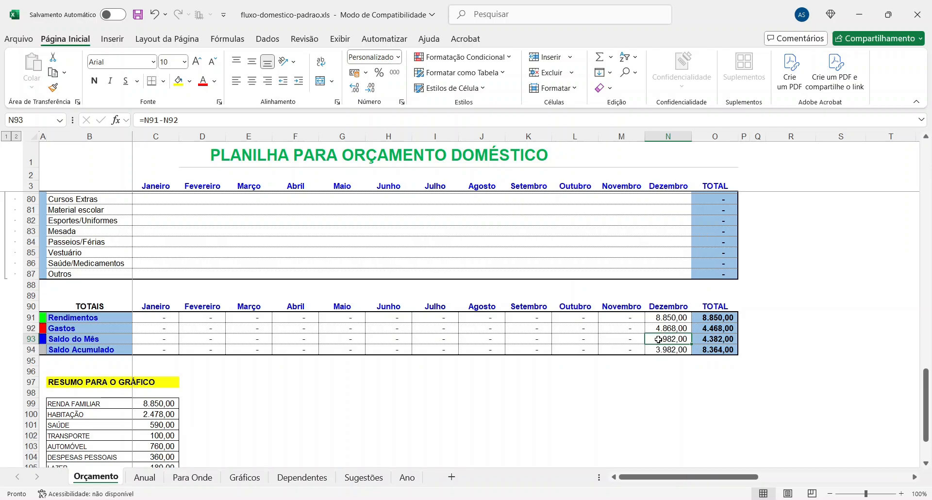
click(625, 338)
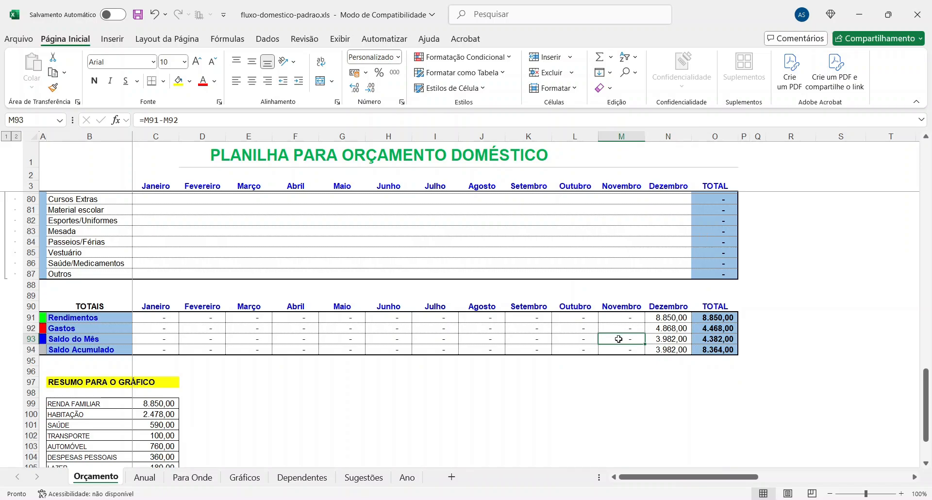
click(631, 349)
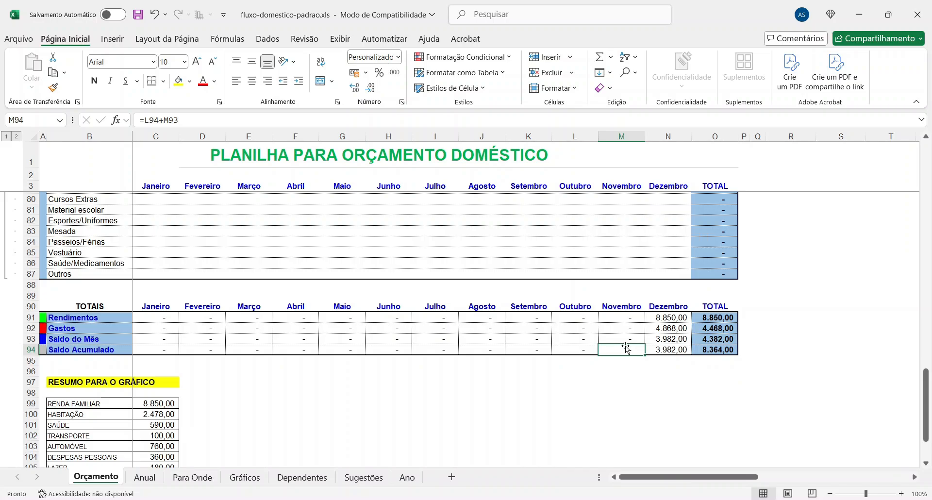
click(666, 349)
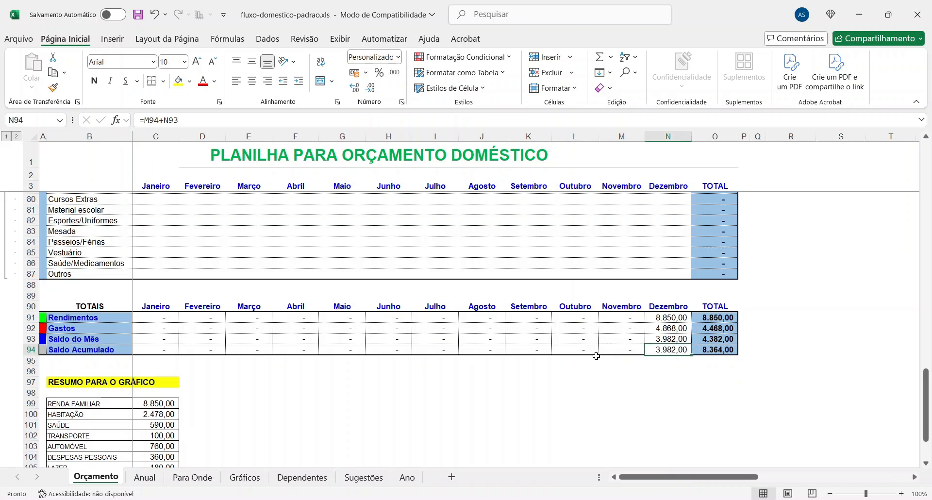
click(564, 350)
click(646, 354)
- Enter 5000 as the May Salários income under RENDA FAMILIAR
scroll(420, 335, up, 9)
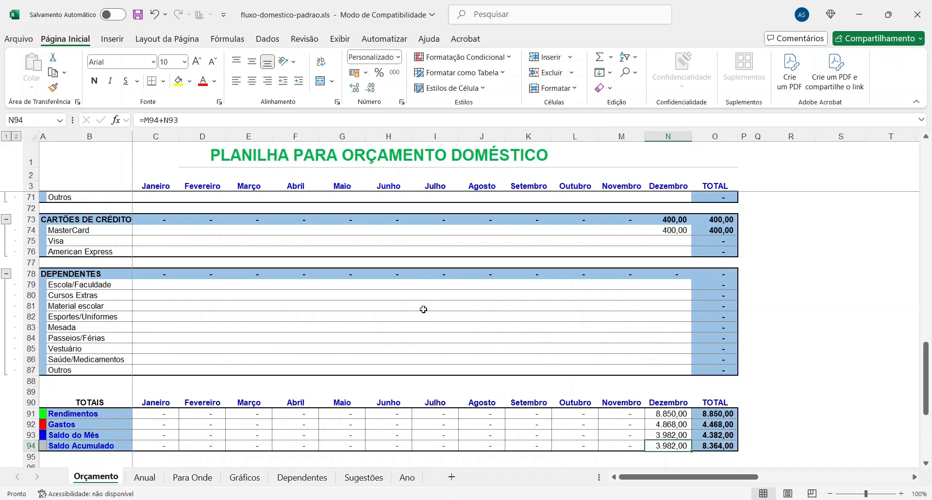
scroll(628, 312, up, 9)
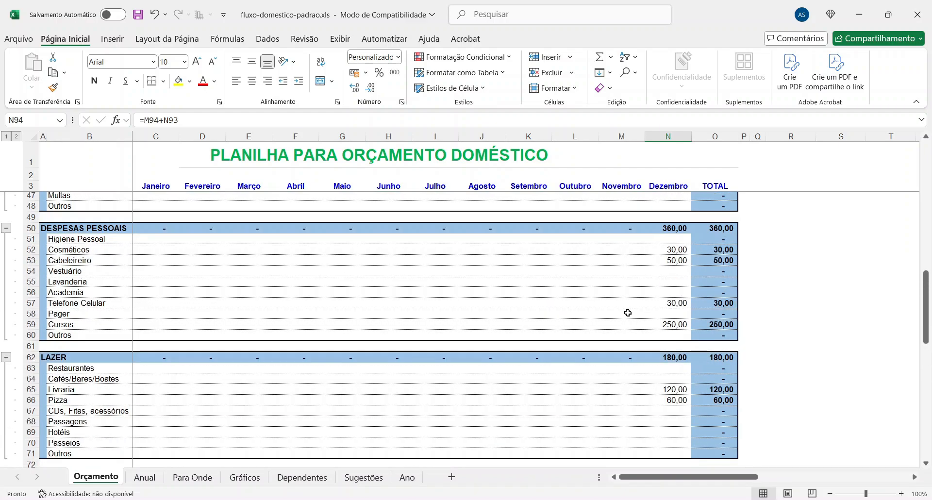
scroll(363, 234, up, 7)
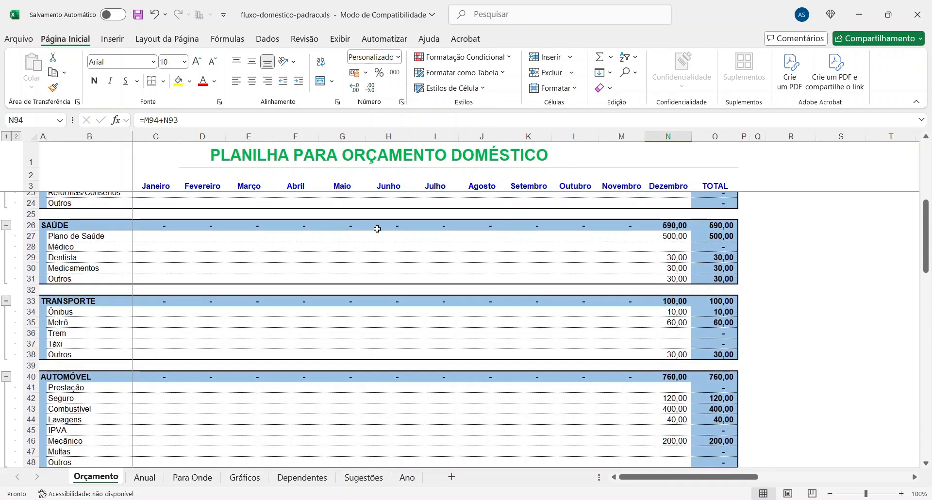
scroll(343, 225, up, 1)
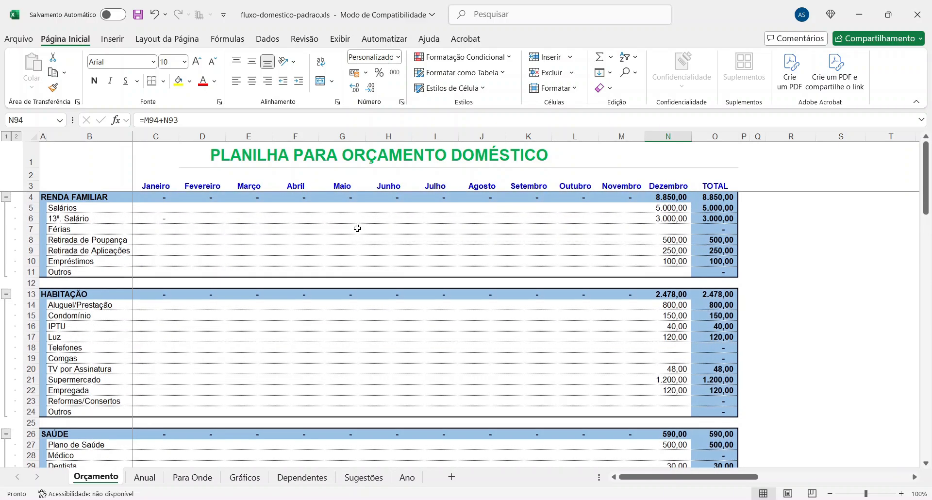
click(343, 208)
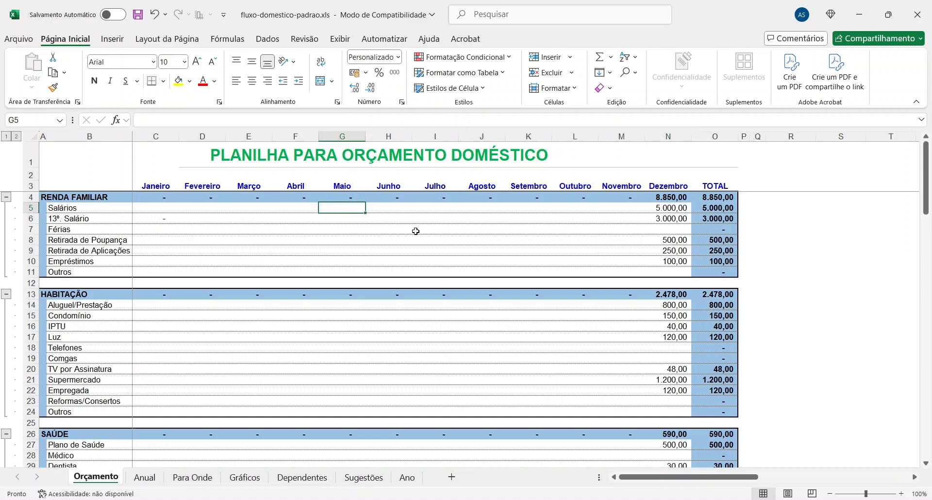
text(5000)
key(Return)
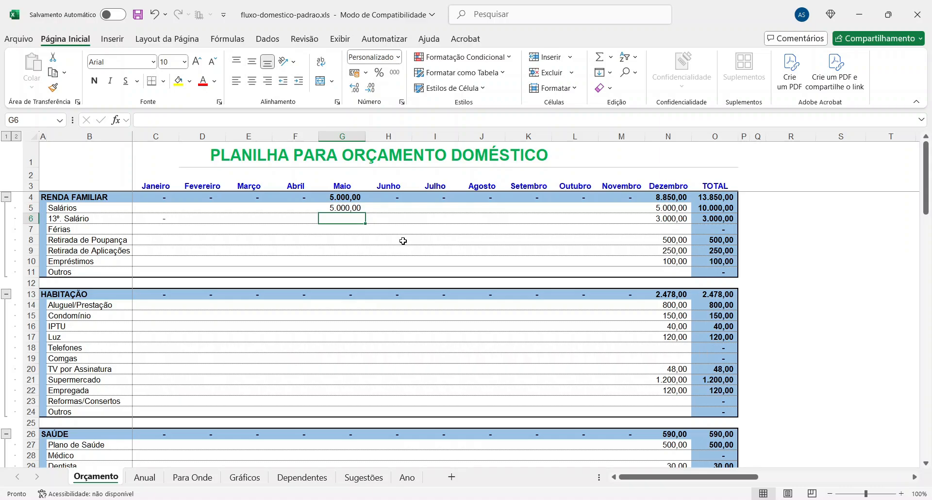
- Enter 250 for Retirada de Poupança and 200 for Retirada de Aplicações in May, leaving 13º. Salário and Férias blank
key(Down)
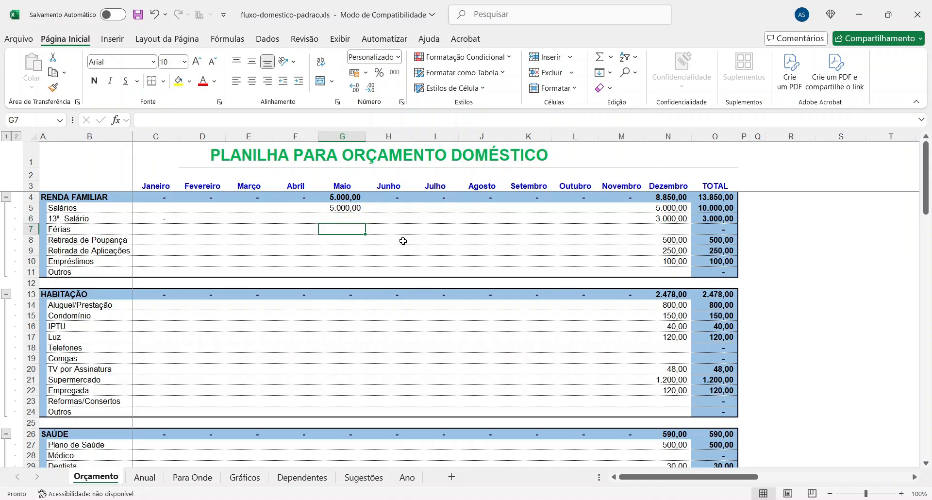
key(Down)
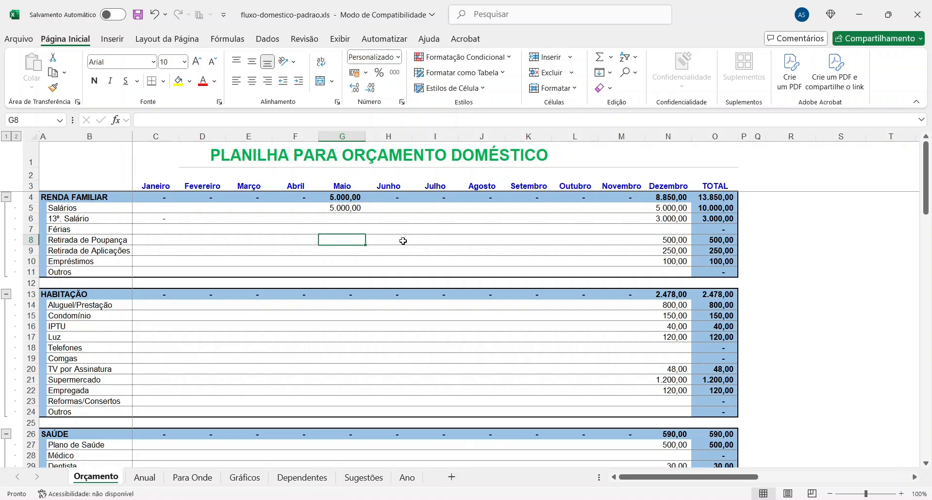
text(250)
key(Return)
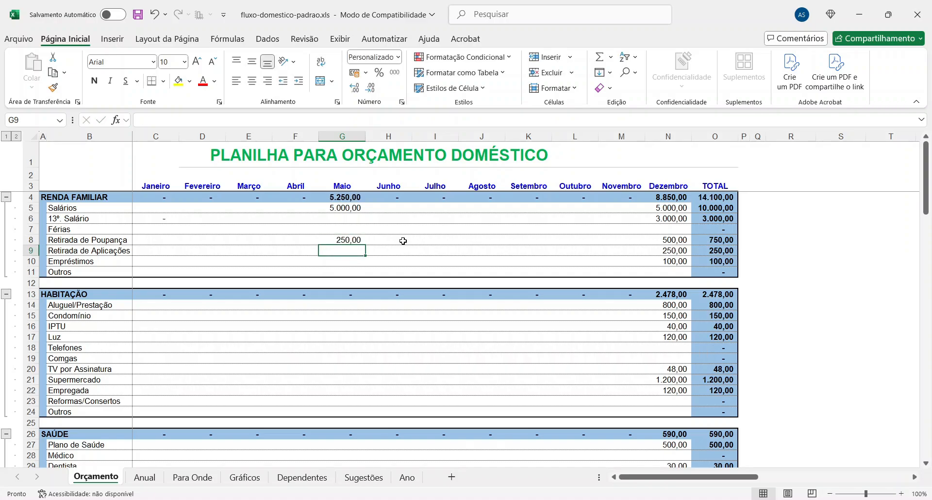
text(200)
key(Return)
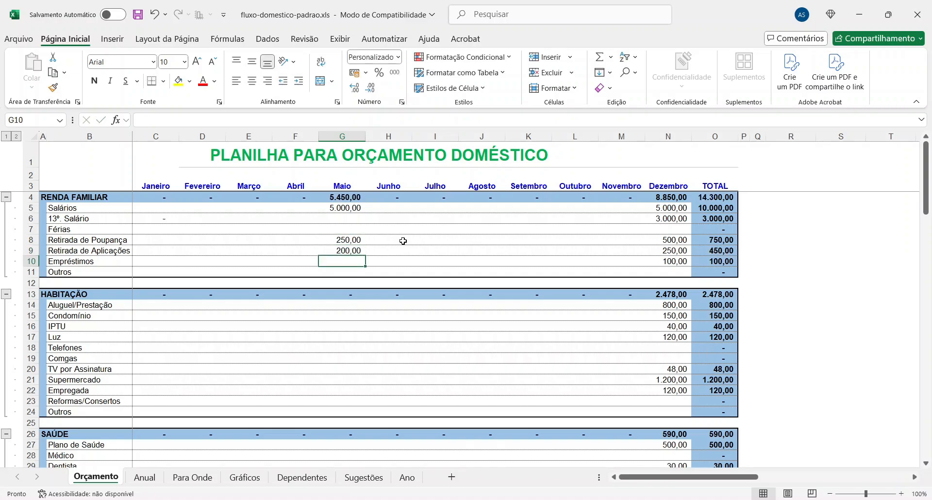
key(Down)
key(Down)
key(Down)
key(Down)
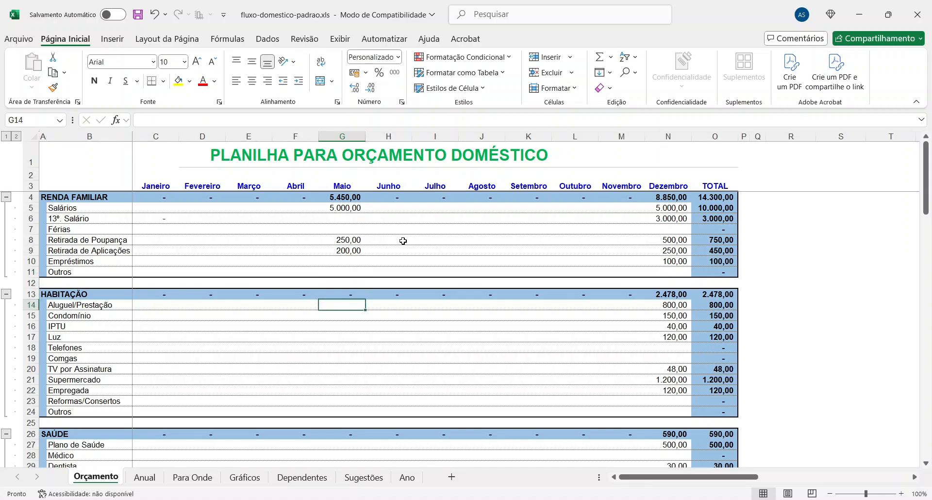
key(Down)
key(Down)
key(Down)
key(Down)
key(Down)
key(Down)
key(Down)
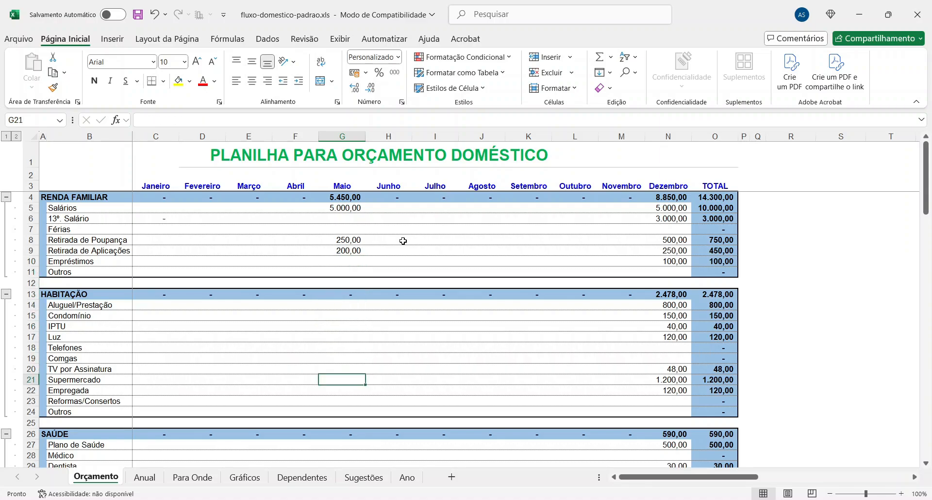
- Copy the December HABITAÇÃO values from Aluguel/Prestação through Empregada into the same rows of the May column
drag(676, 304, 672, 391)
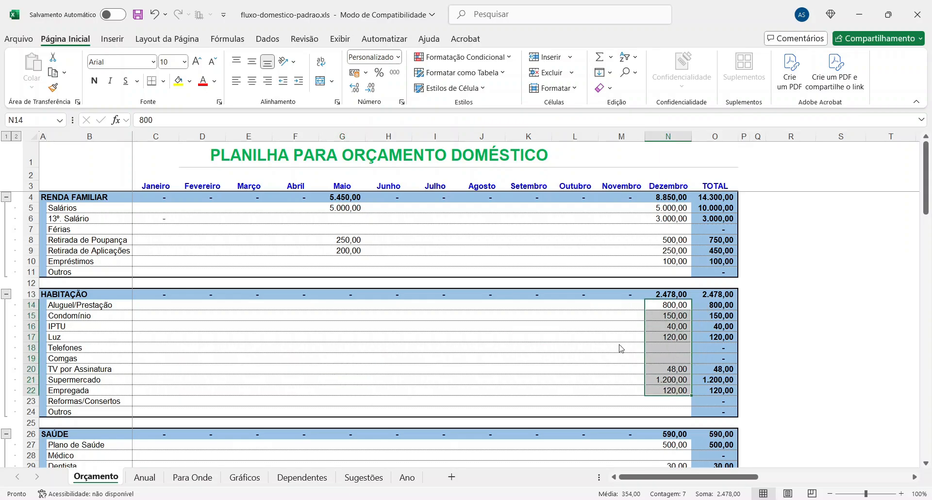
click(346, 304)
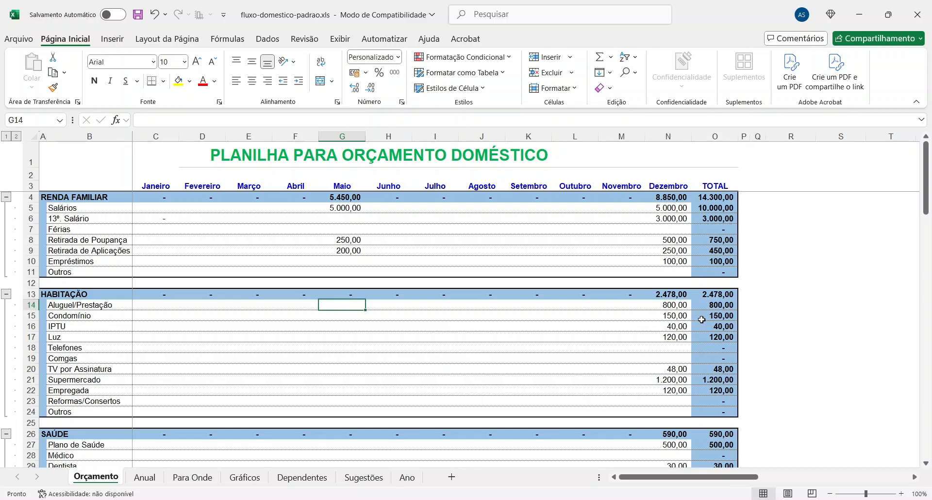
drag(678, 304, 678, 398)
key(ctrl+c)
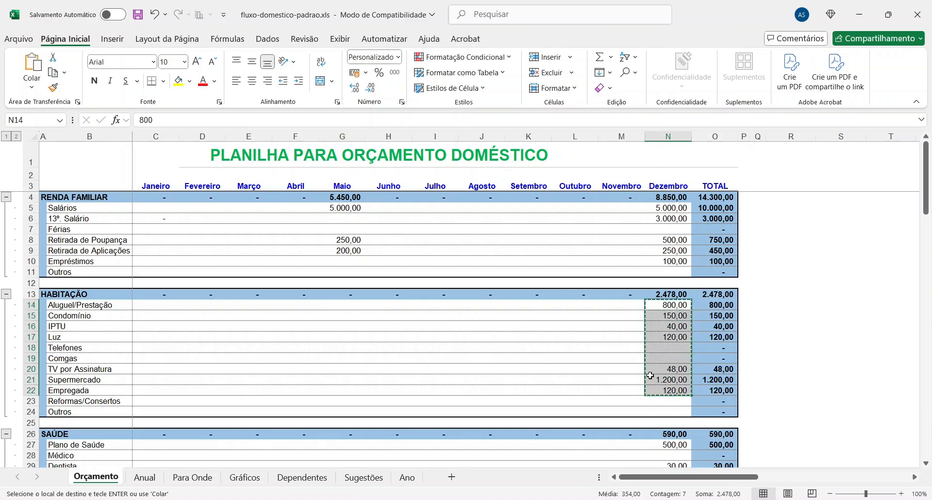
click(343, 304)
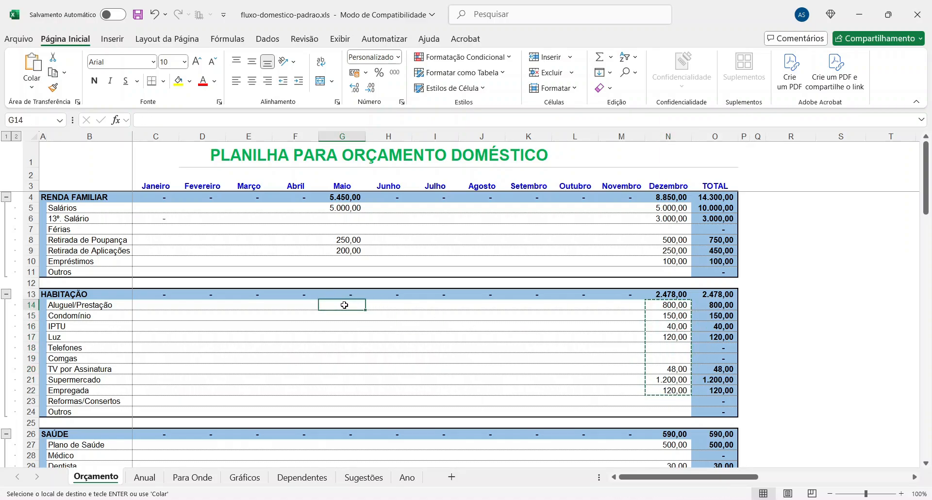
key(ctrl+v)
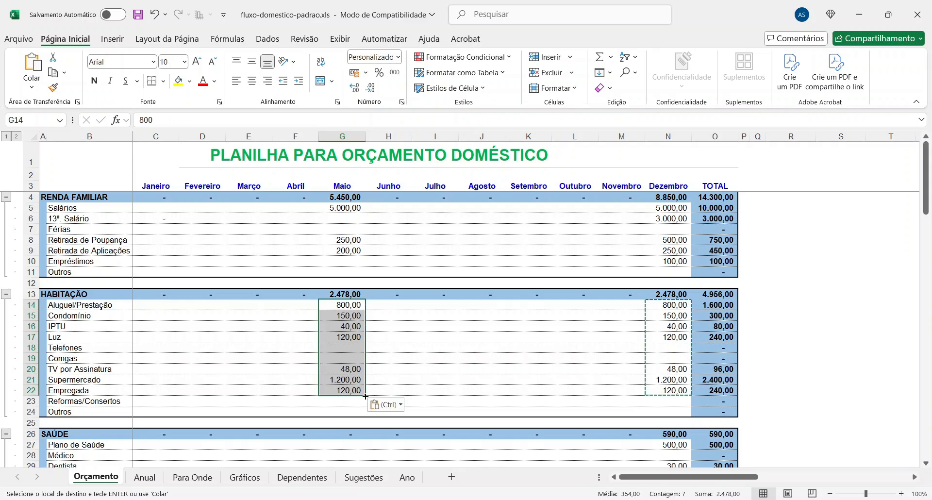
- Try filling the May HABITAÇÃO values across June to September, and undo the fill
drag(366, 394, 545, 391)
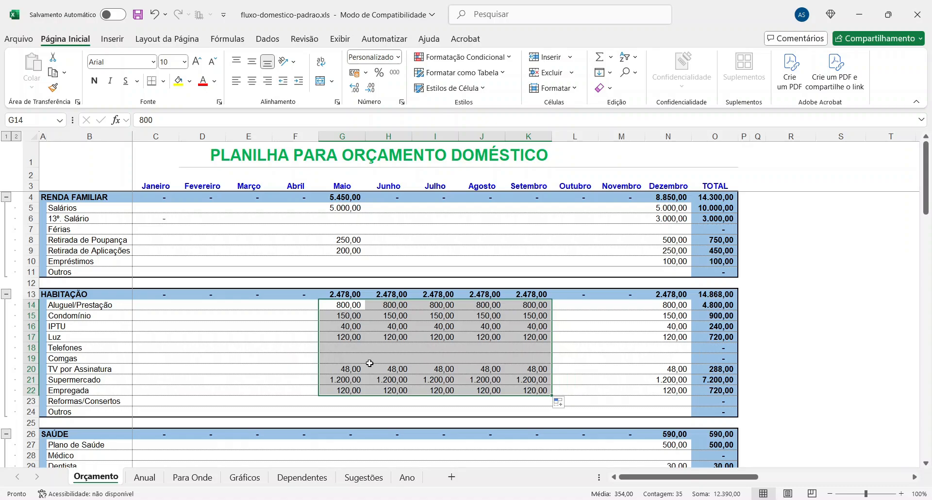
key(ctrl+z)
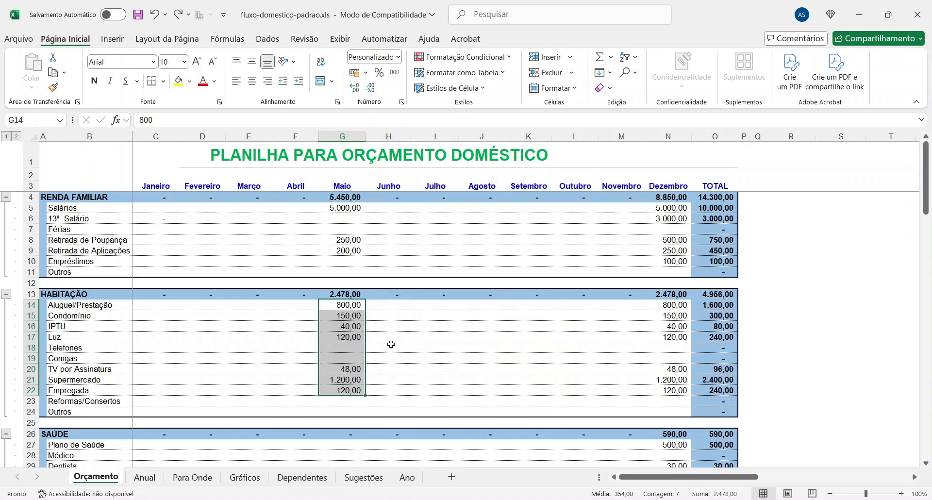
click(409, 315)
- Copy the December SAÚDE values from Plano de Saúde through Outros into the same rows of the May column
scroll(409, 312, down, 5)
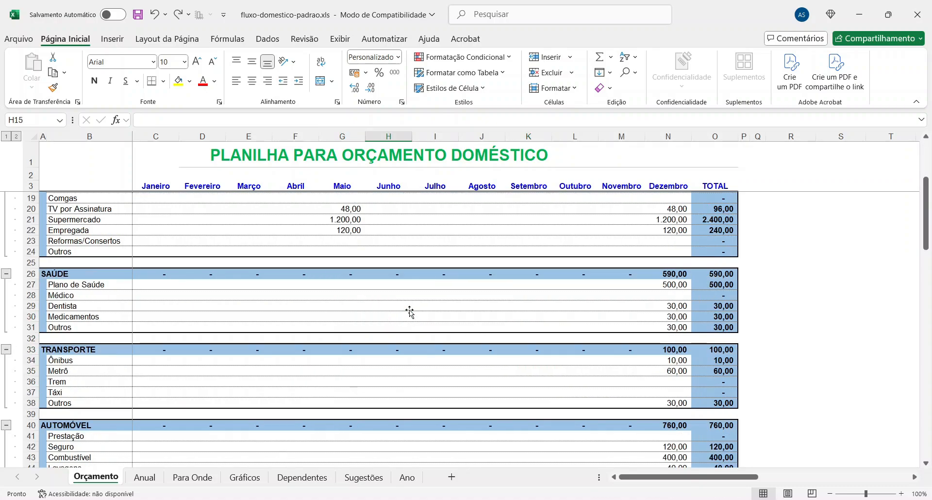
scroll(393, 262, up, 2)
scroll(393, 262, down, 3)
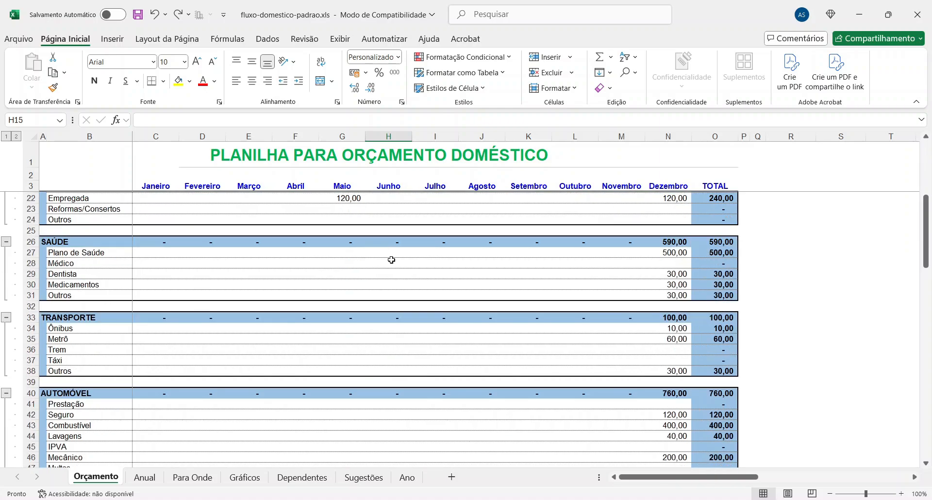
scroll(353, 258, up, 2)
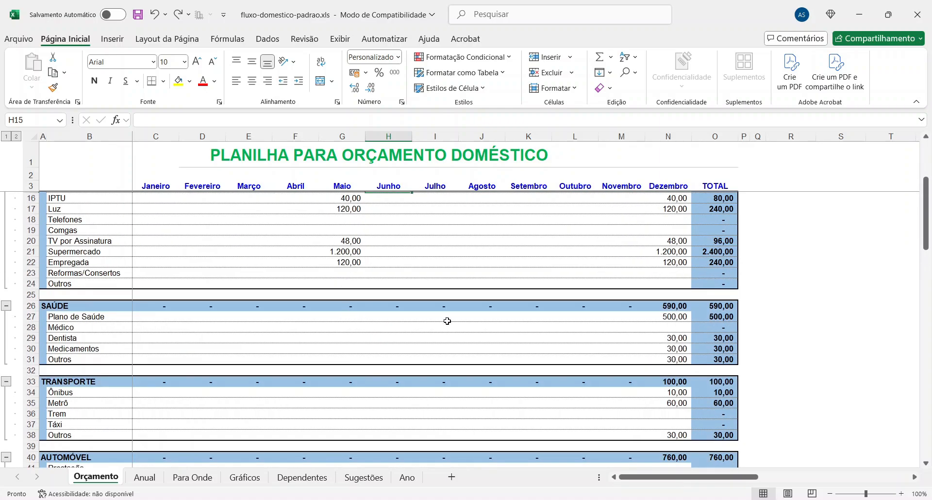
drag(655, 317, 649, 359)
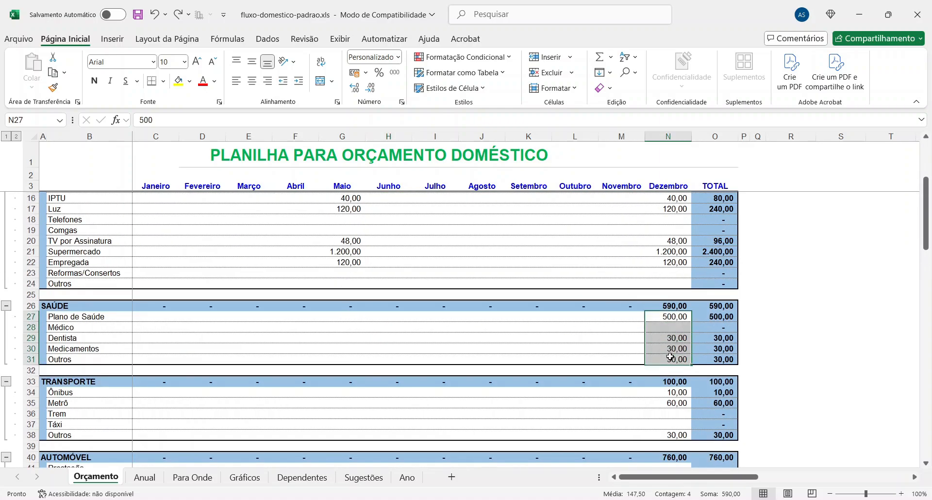
key(ctrl+c)
click(340, 315)
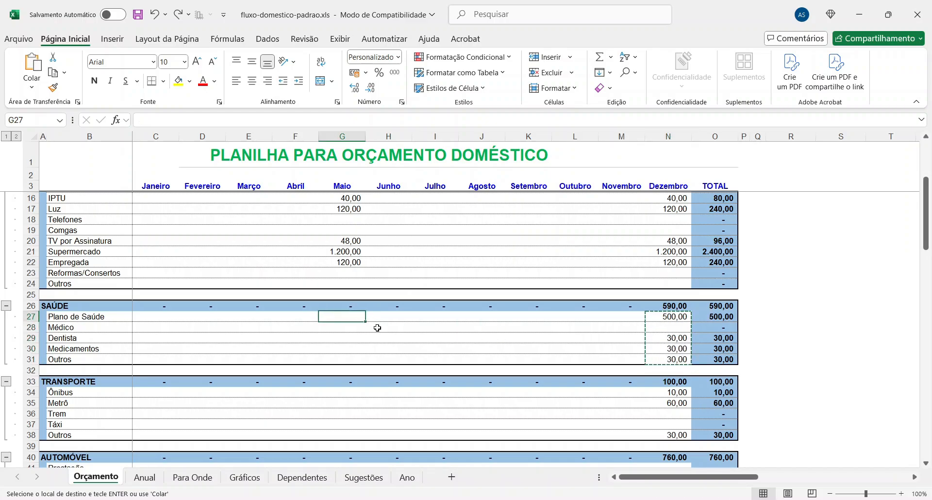
key(ctrl+v)
- Clear the May values for Dentista and Outros in the SAÚDE section
click(349, 347)
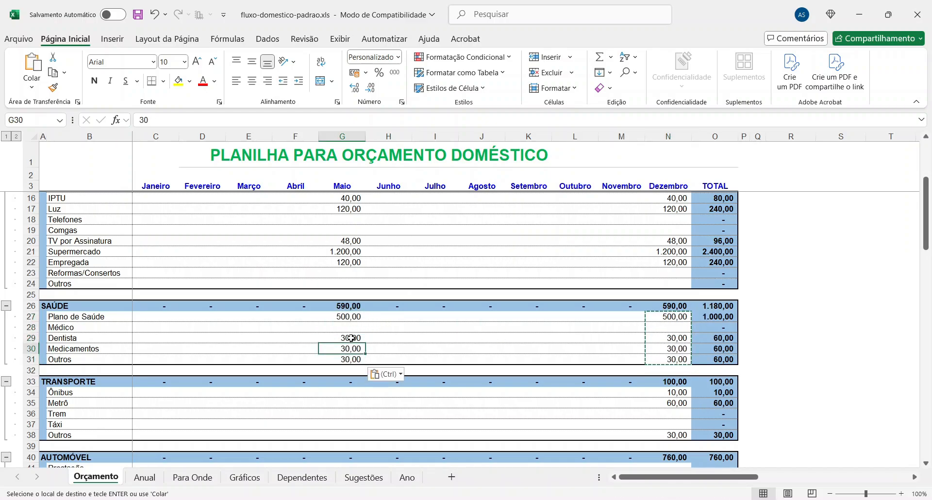
drag(347, 330, 348, 335)
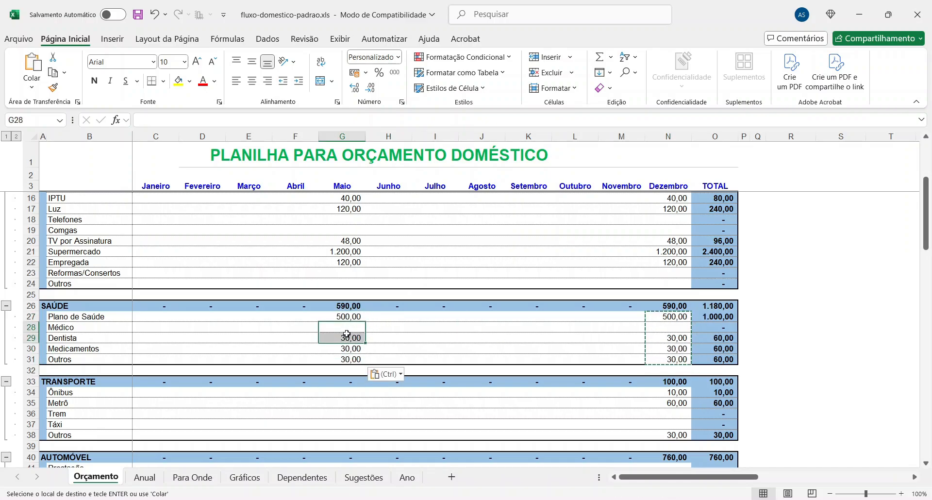
click(358, 336)
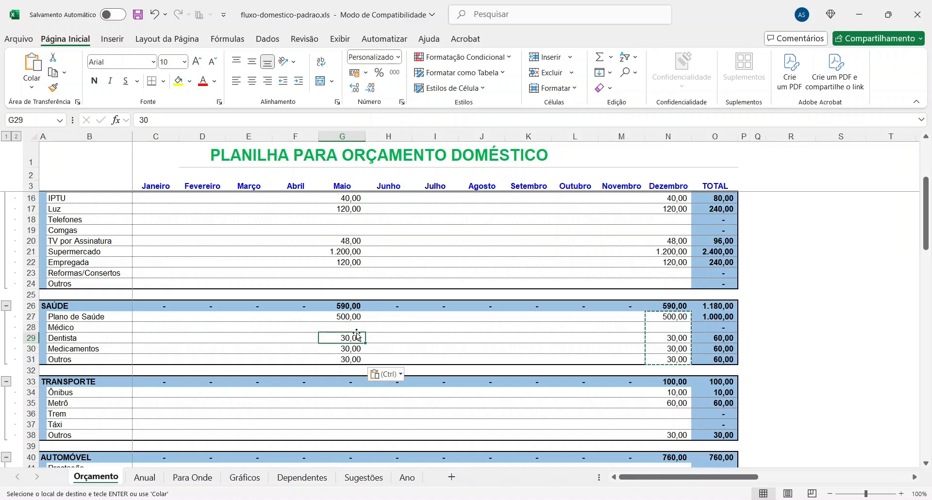
key(Delete)
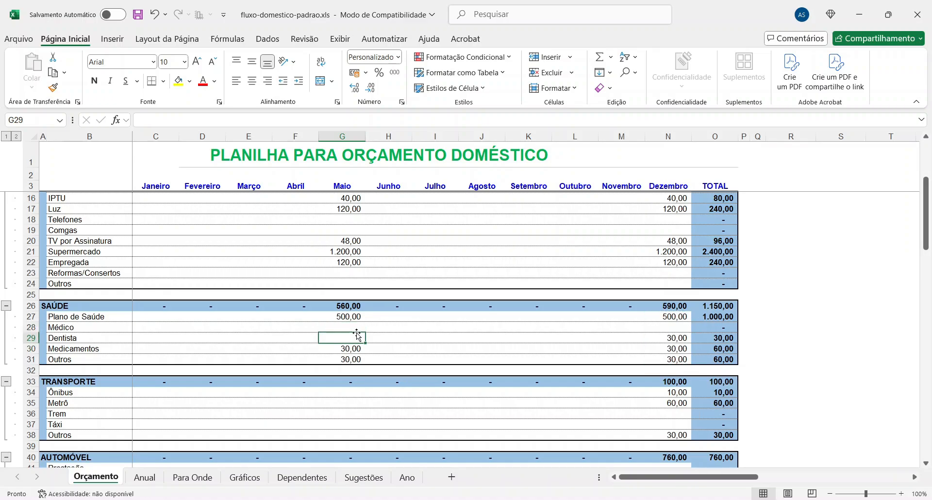
click(356, 359)
key(Delete)
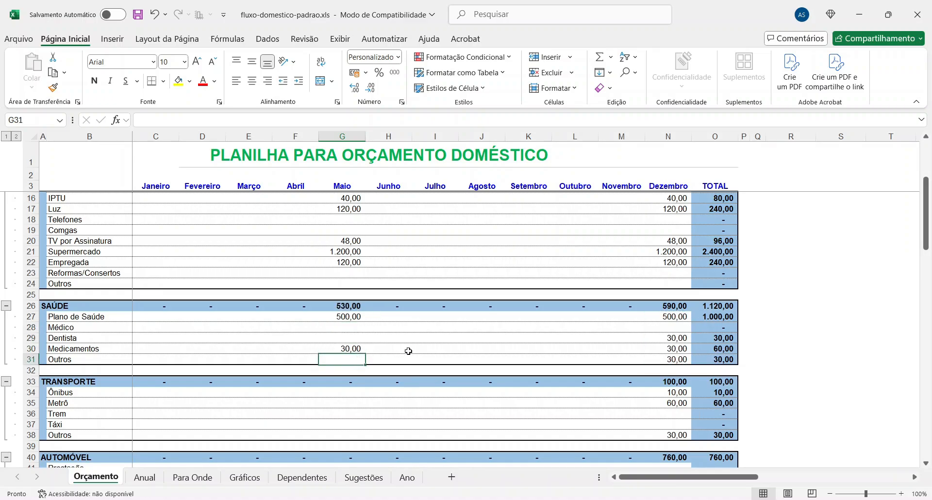
- Copy the December TRANSPORTE values from Ônibus through Outros into the same rows of the May column
scroll(408, 314, down, 3)
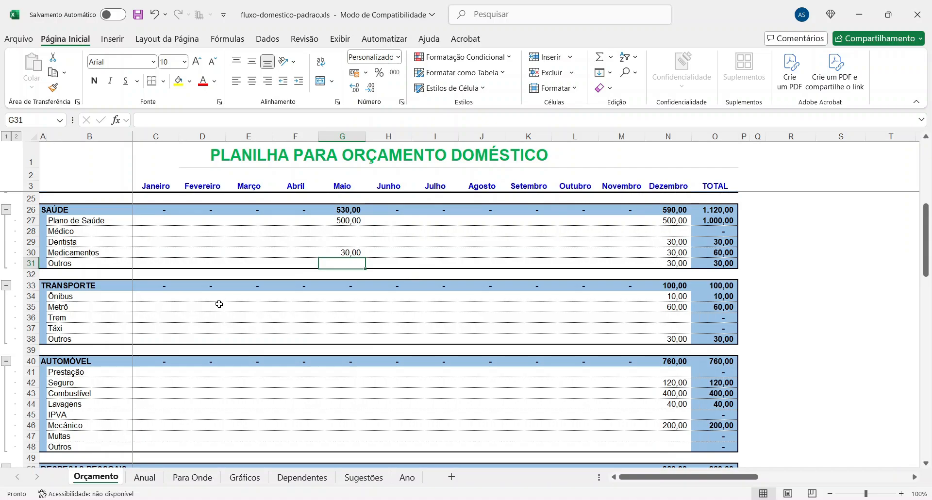
drag(681, 296, 676, 338)
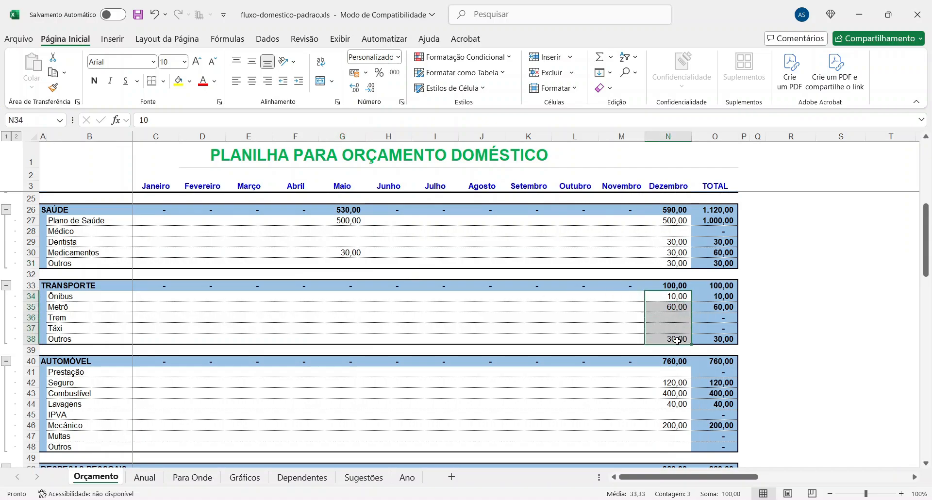
key(ctrl+c)
click(356, 300)
key(ctrl+v)
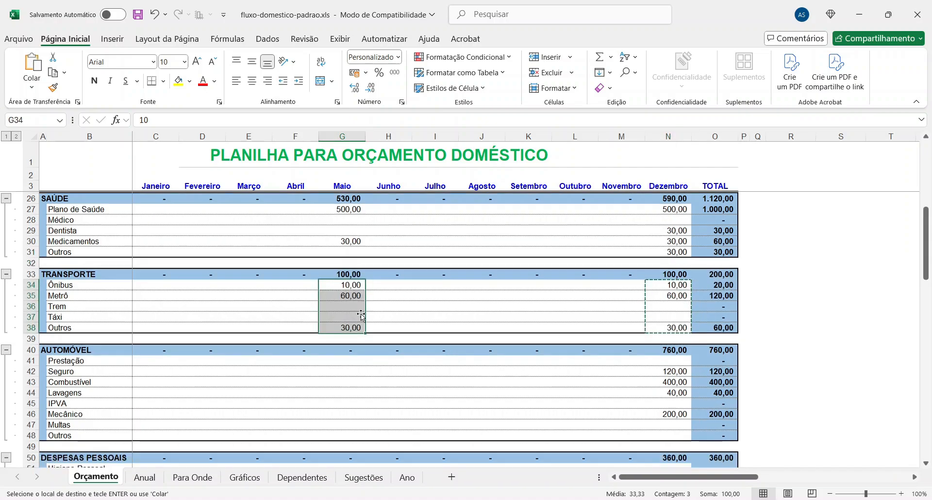
- Copy the December AUTOMÓVEL values from Prestação through Outros into the same rows of the May column
scroll(493, 341, down, 1)
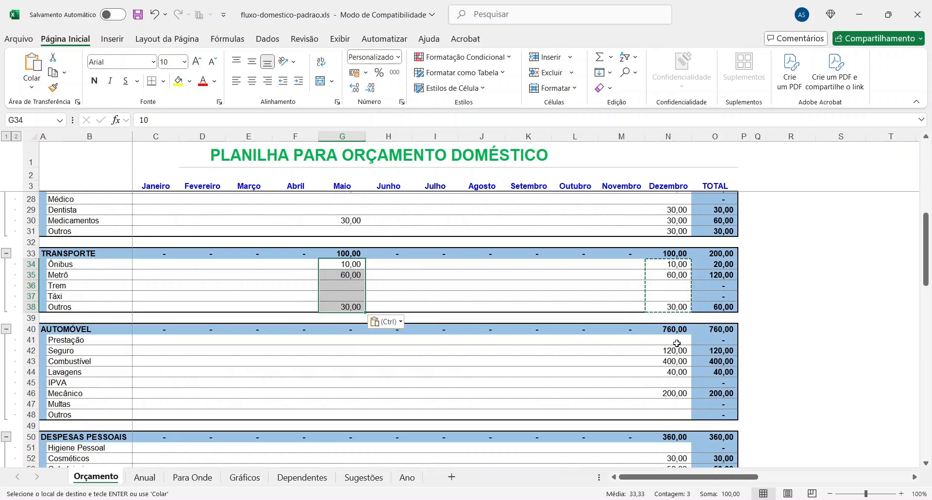
drag(680, 344, 673, 410)
key(Escape)
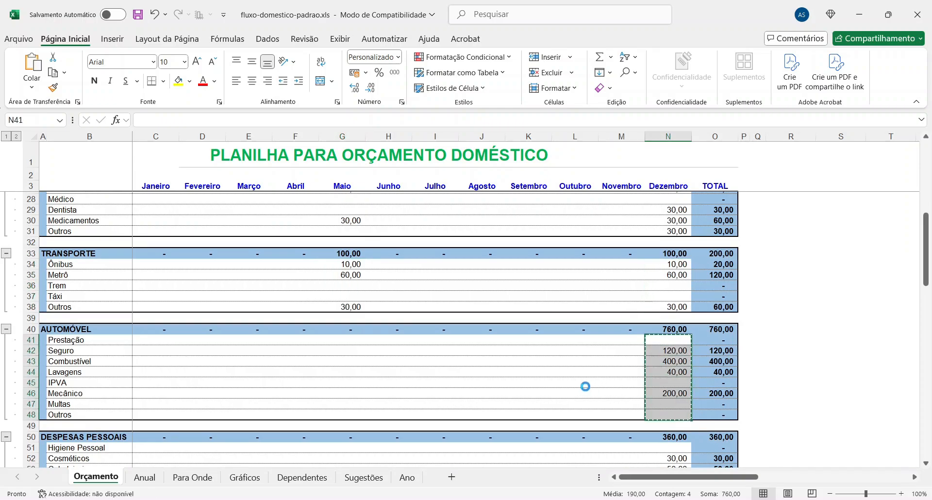
key(ctrl+c)
click(342, 339)
key(ctrl+v)
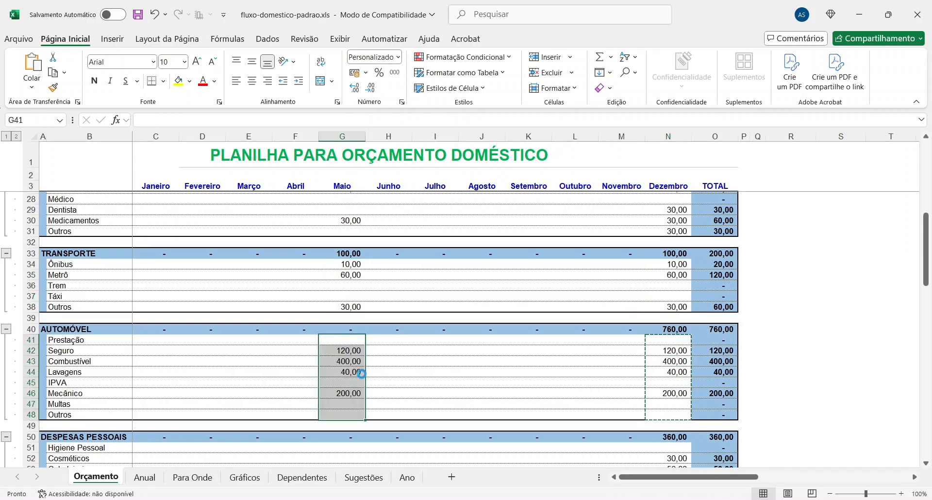
click(392, 374)
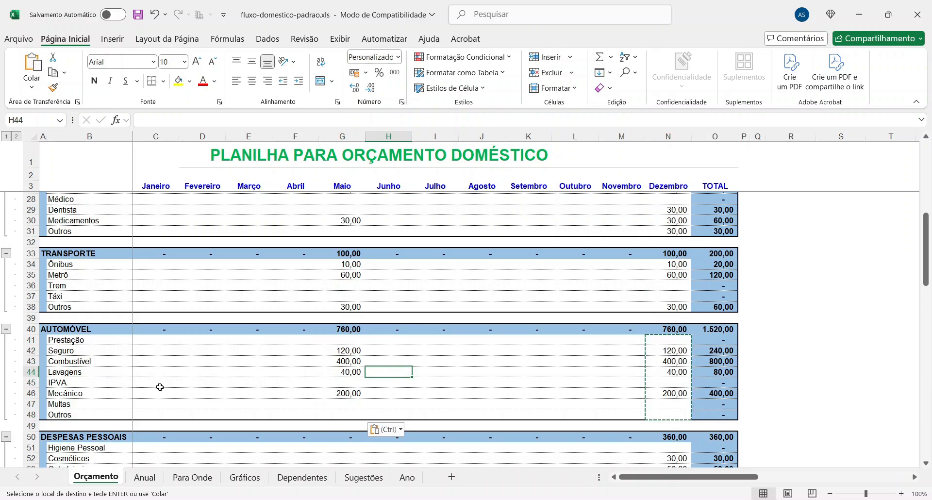
click(335, 383)
- Copy the December DESPESAS PESSOAIS values from Higiene Pessoal through Outros into the same rows of the May column
scroll(396, 362, down, 6)
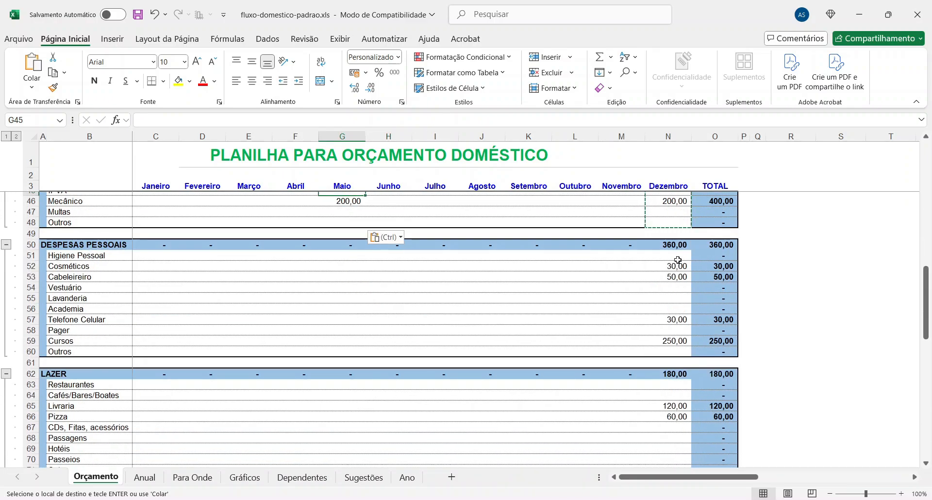
drag(680, 257, 680, 350)
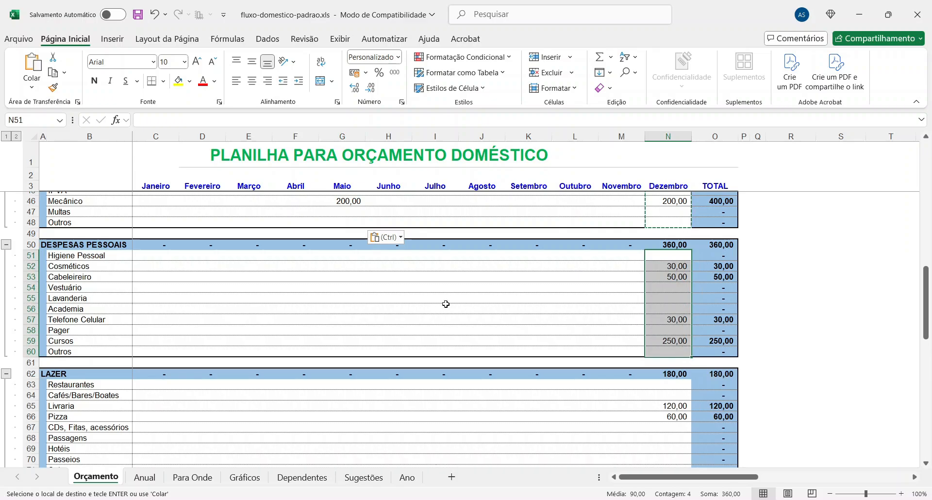
key(ctrl+c)
click(354, 254)
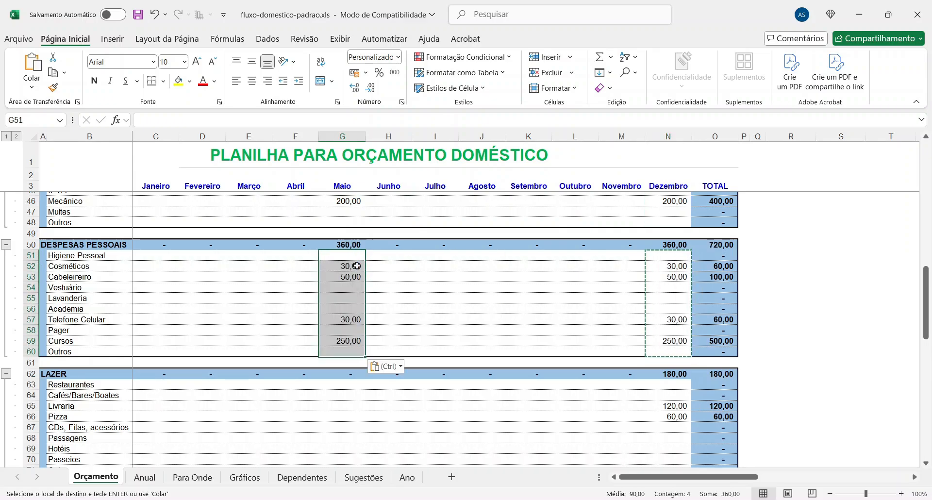
key(ctrl+v)
- Clear the May Cursos value under DESPESAS PESSOAIS, keeping Telefone Celular and Cabeleireiro
click(361, 340)
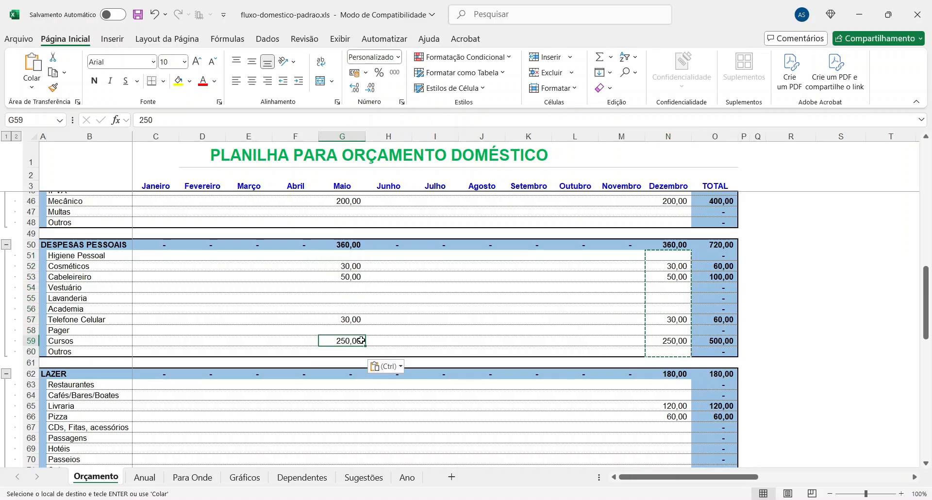
key(Delete)
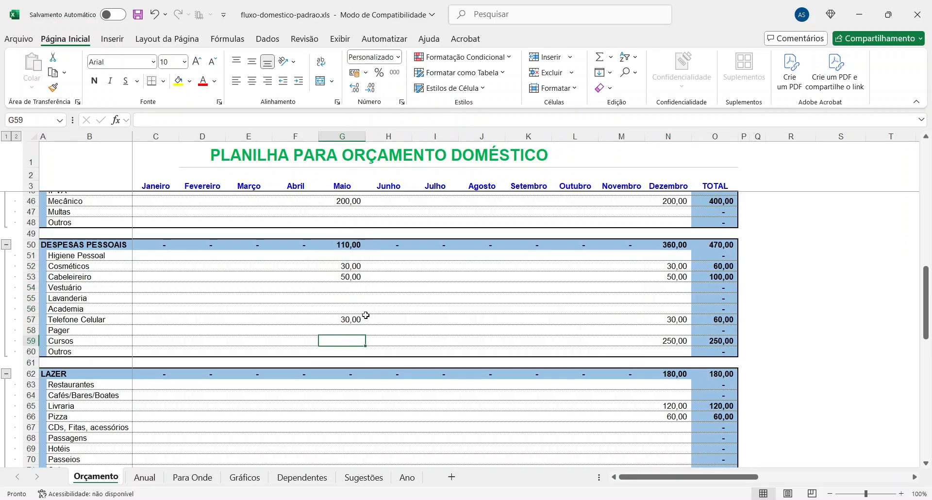
click(384, 309)
click(355, 318)
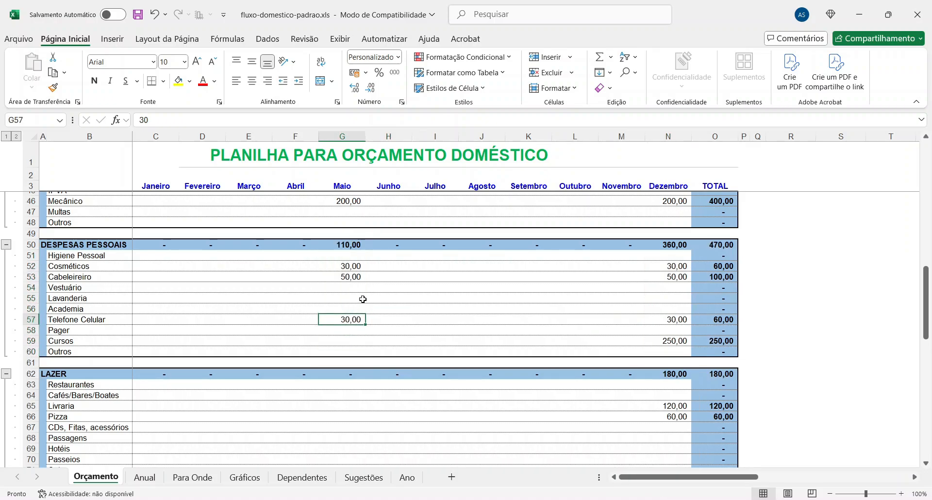
click(348, 278)
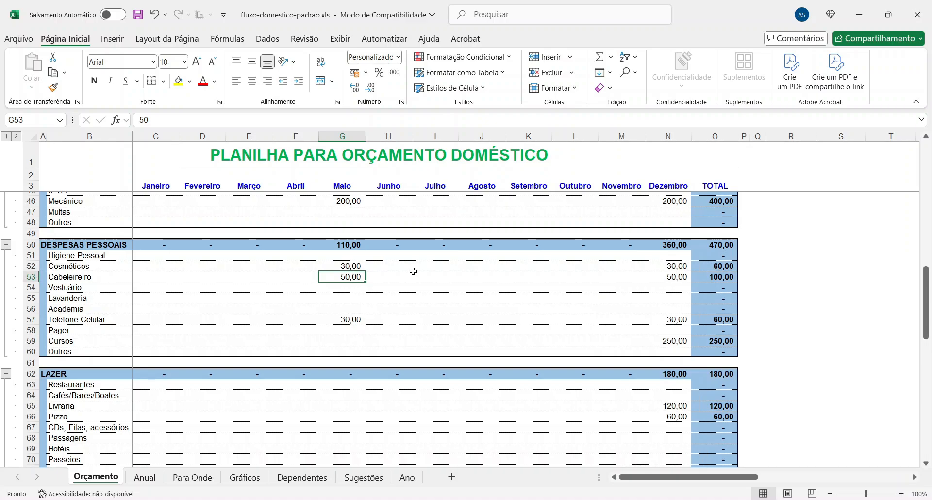
- Copy the December LAZER values from Restaurantes through Outros into the same rows of the May column
scroll(423, 270, down, 3)
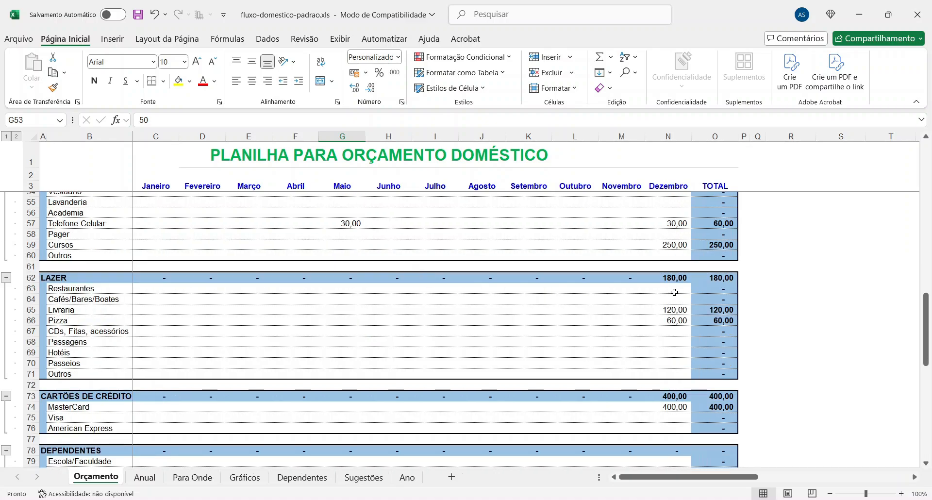
drag(675, 292, 675, 374)
key(ctrl+c)
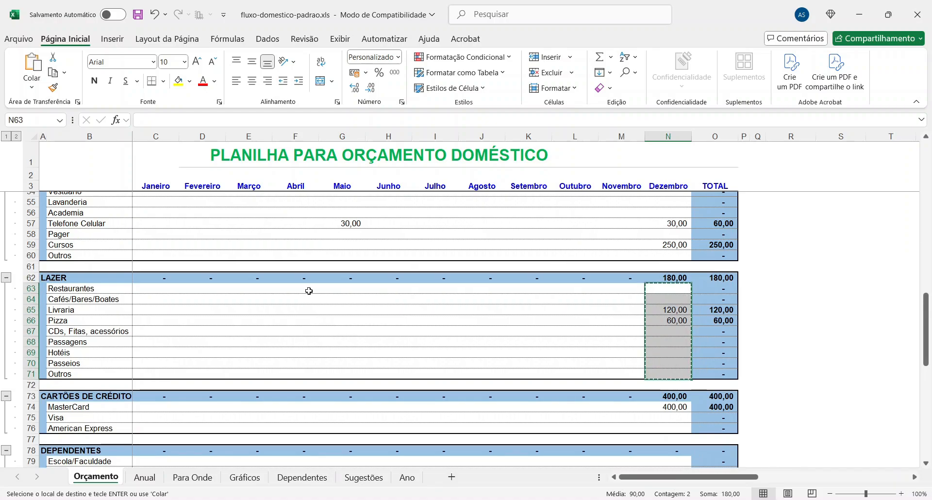
click(353, 288)
key(ctrl+v)
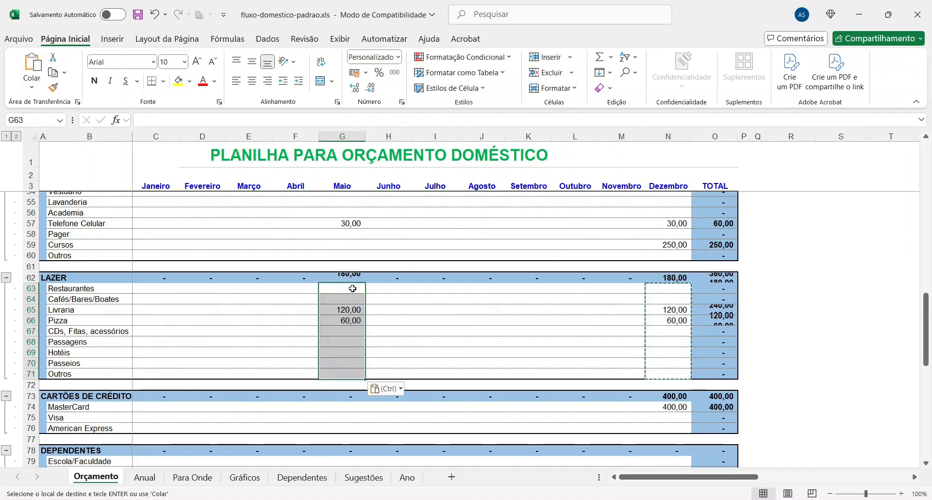
- Enter 600 as the May MasterCard value under CARTÕES DE CRÉDITO
scroll(426, 322, down, 3)
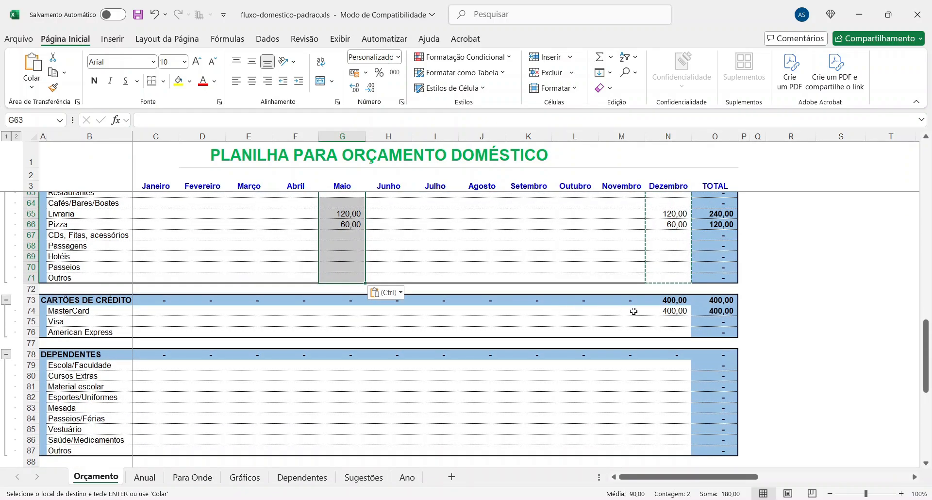
click(633, 311)
key(ctrl+c)
click(346, 304)
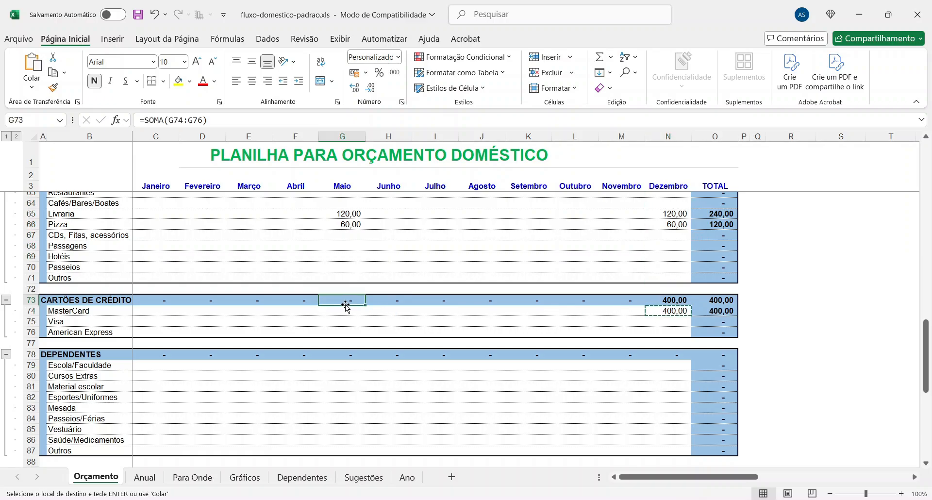
click(347, 309)
text(6)
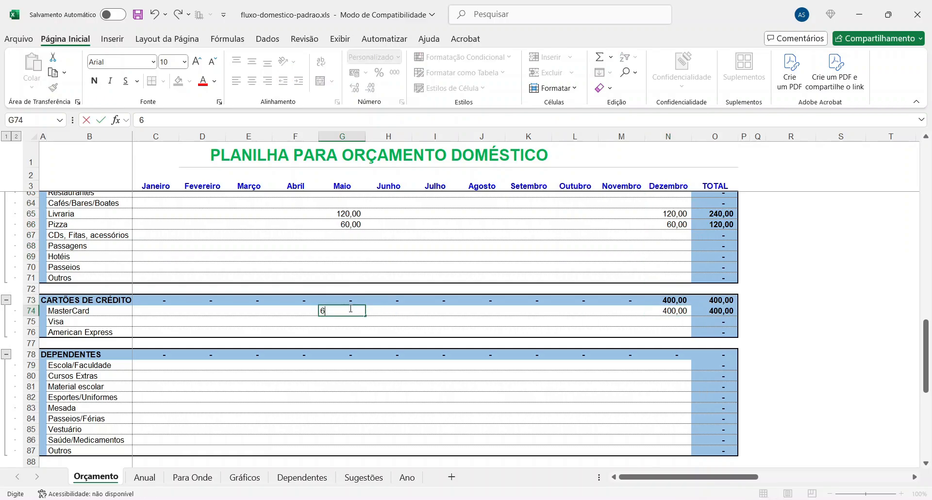
text(00)
key(Return)
- Review the May Rendimentos, Gastos, Saldo do Mês and Saldo Acumulado cells in the TOTAIS table
scroll(378, 294, up, 3)
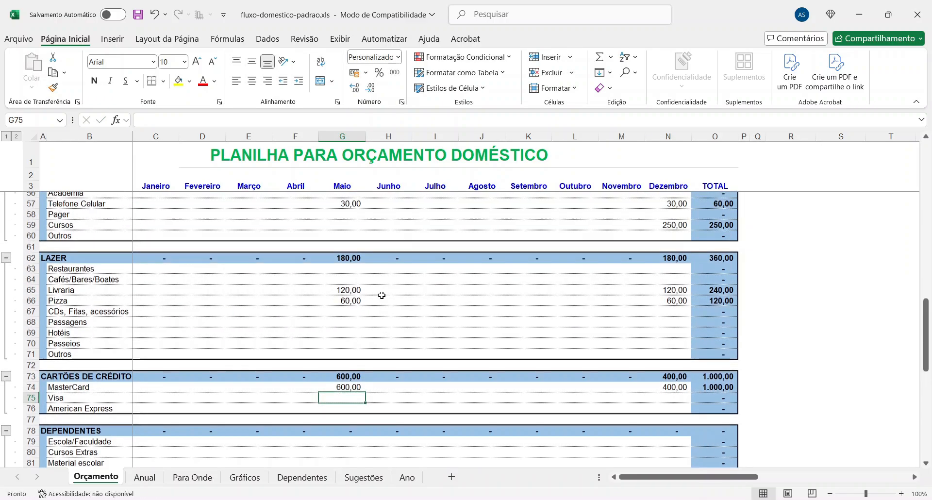
scroll(381, 295, down, 7)
scroll(384, 295, down, 1)
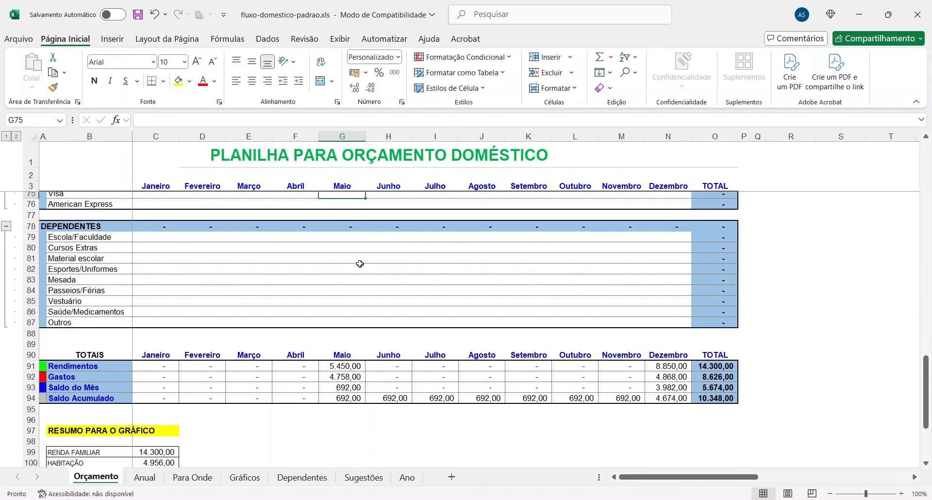
click(344, 234)
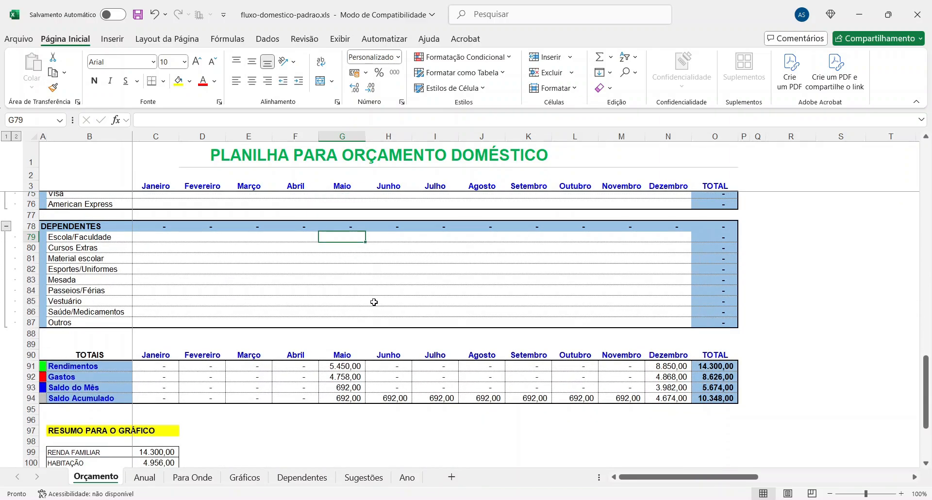
click(350, 376)
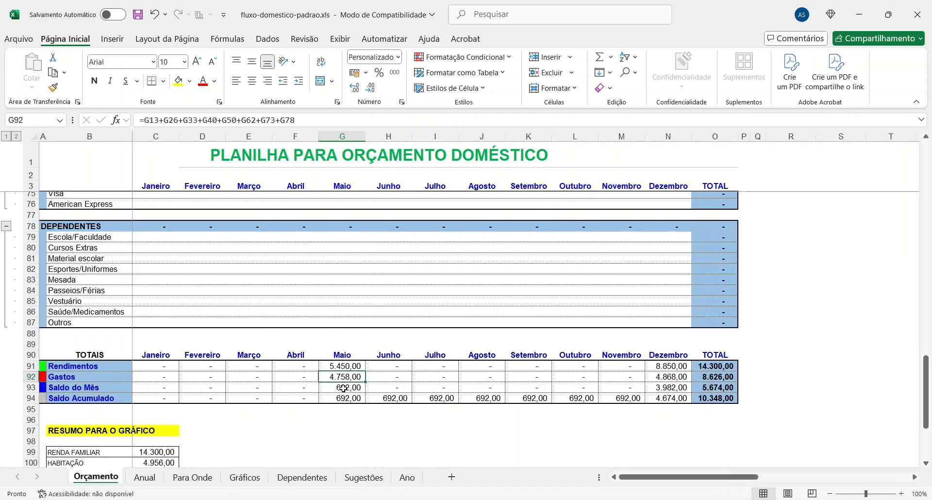
click(346, 361)
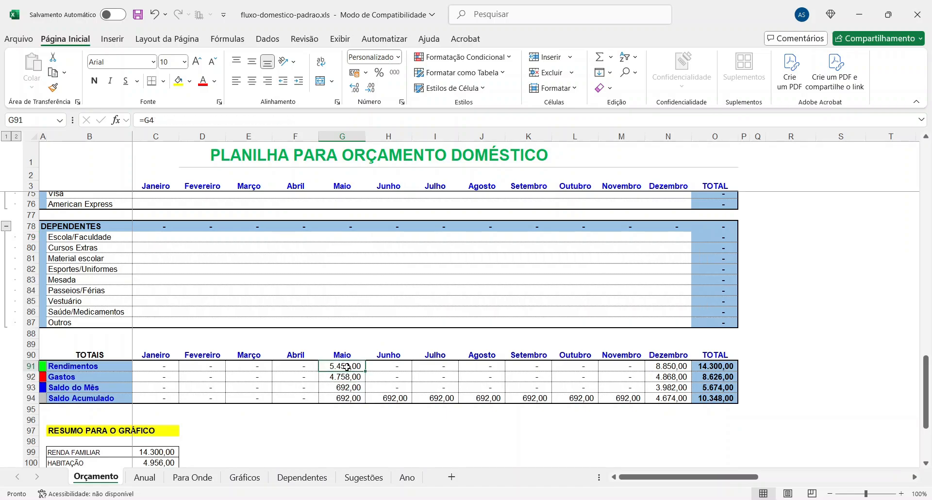
click(347, 386)
click(348, 378)
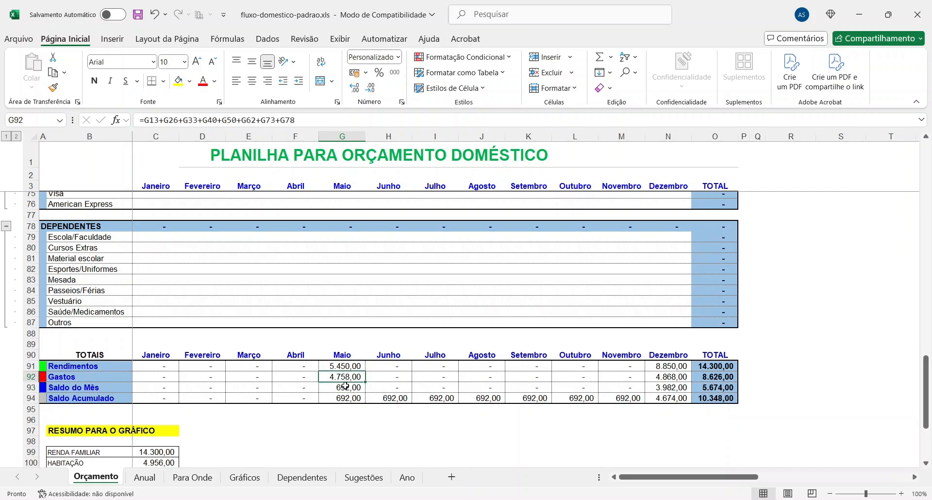
click(345, 386)
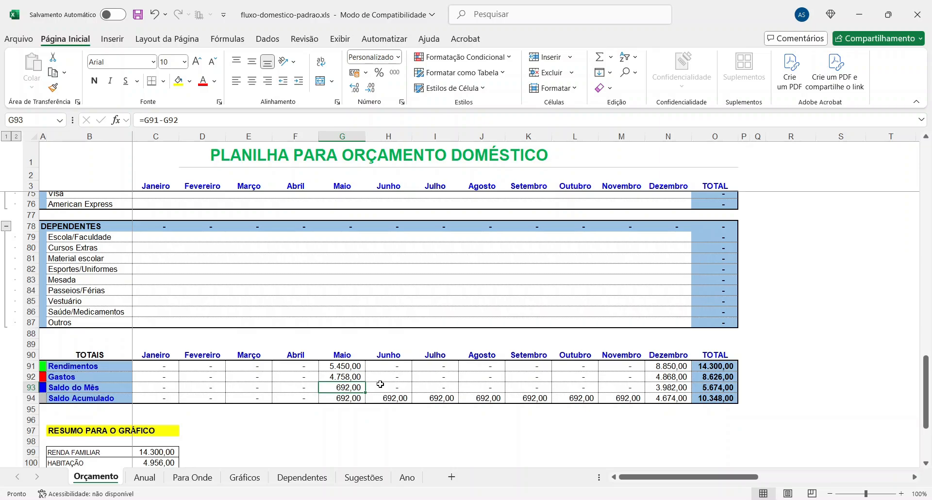
click(346, 399)
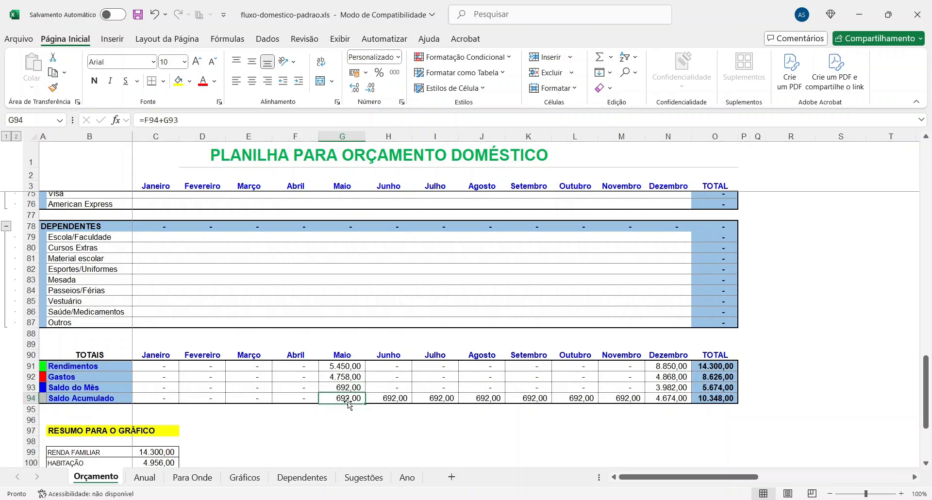
- Check the Saldo Acumulado cells from Junho through Outubro and in the TOTAL column
click(391, 399)
click(437, 396)
click(488, 400)
click(531, 401)
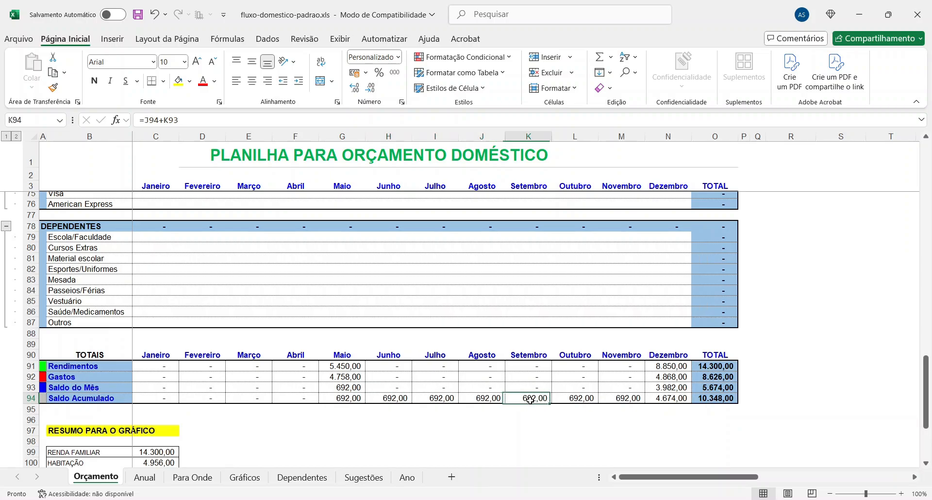
click(569, 399)
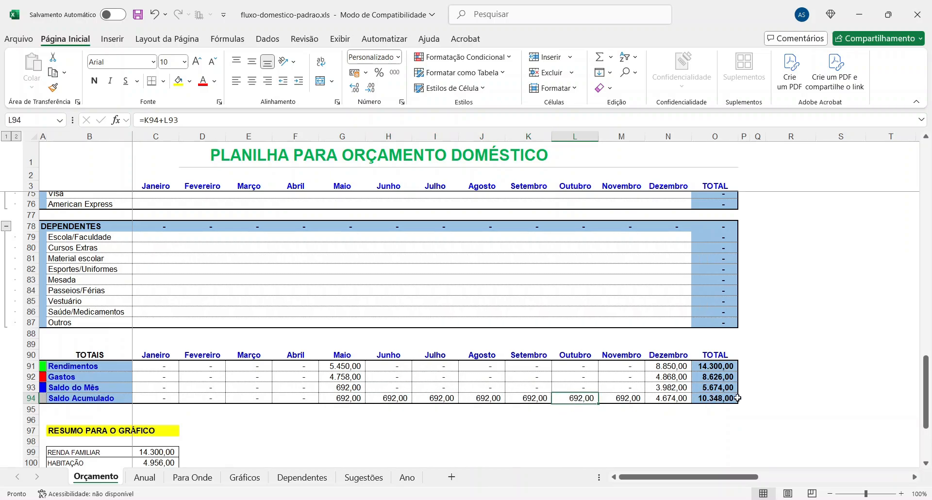
click(716, 397)
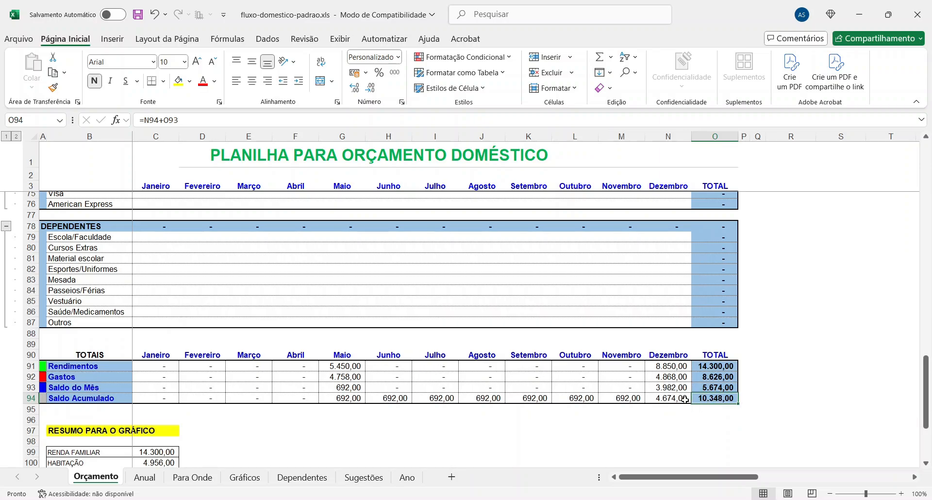
- Change the May MasterCard value under CARTÕES DE CRÉDITO to 6000
scroll(359, 382, up, 6)
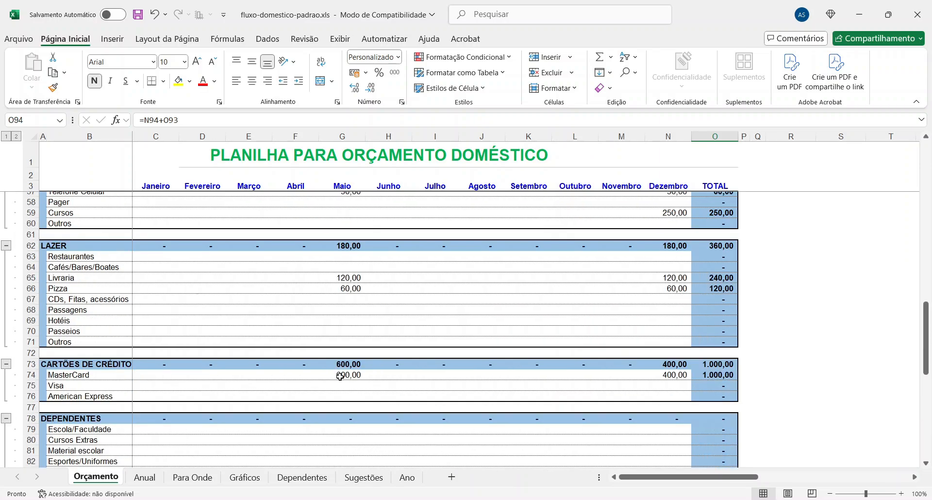
click(348, 375)
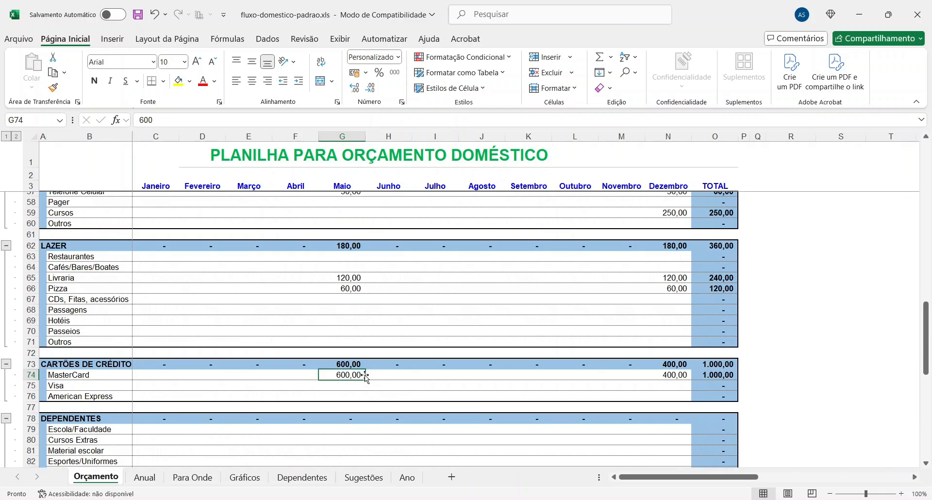
key(F2)
text(0)
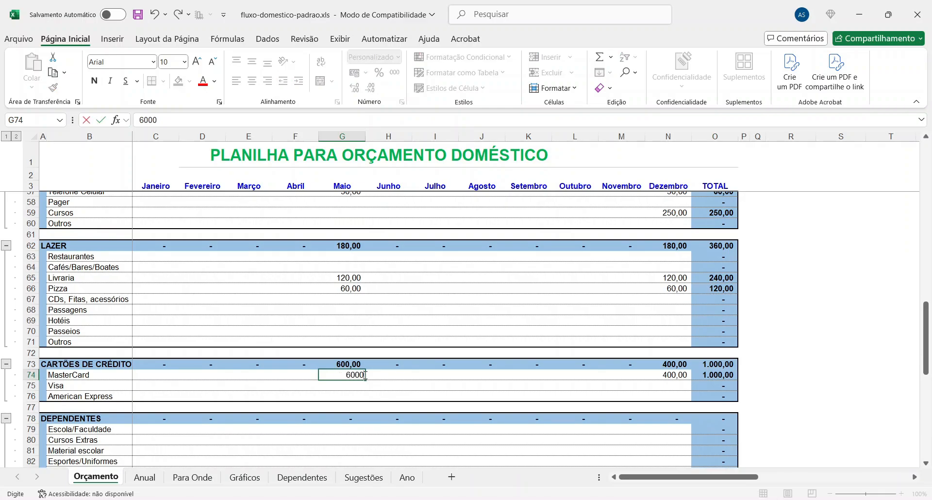
key(Return)
- Examine the recalculated TOTAIS table and the yearly amounts per category in the RESUMO PARA O GRÁFICO area
scroll(365, 375, down, 6)
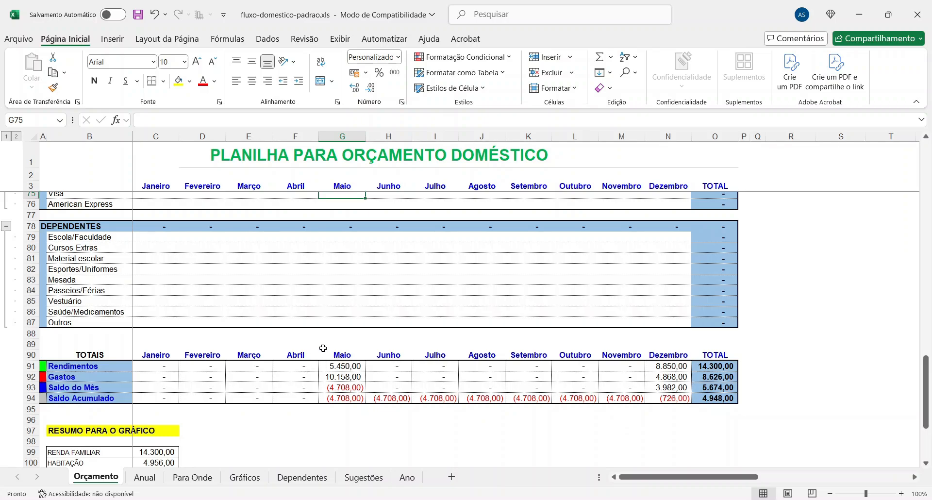
scroll(322, 348, down, 2)
scroll(327, 345, down, 2)
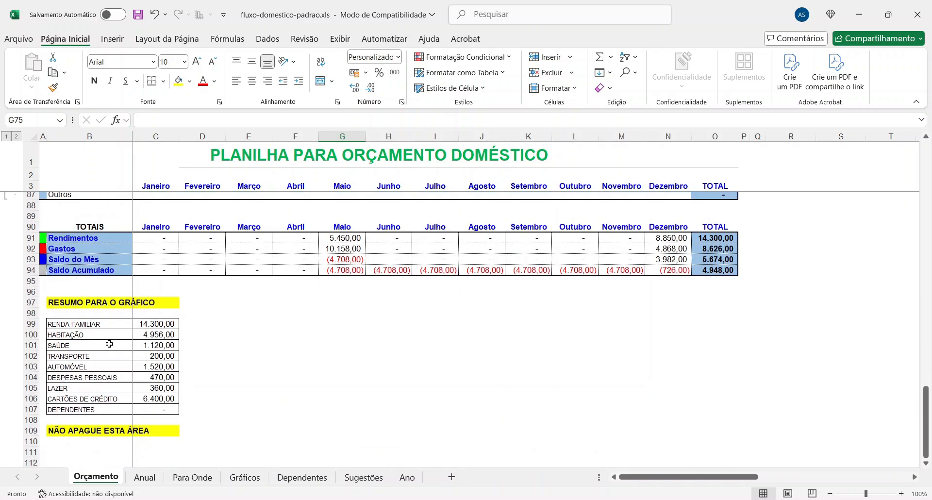
click(163, 325)
click(167, 338)
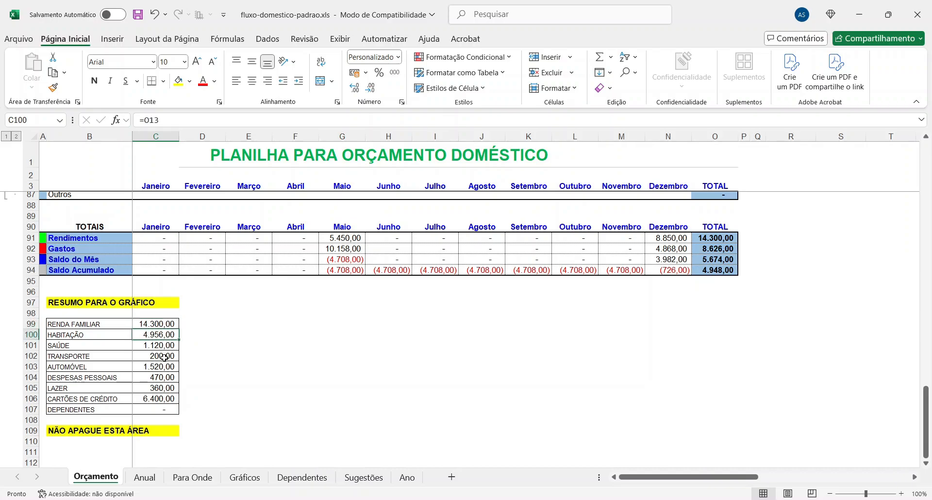
click(165, 357)
click(165, 346)
click(164, 365)
click(163, 378)
click(163, 388)
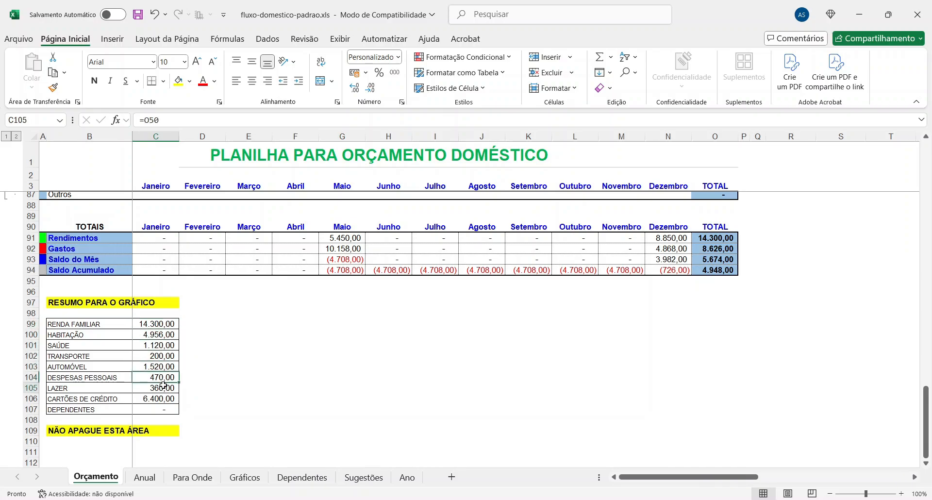
click(164, 398)
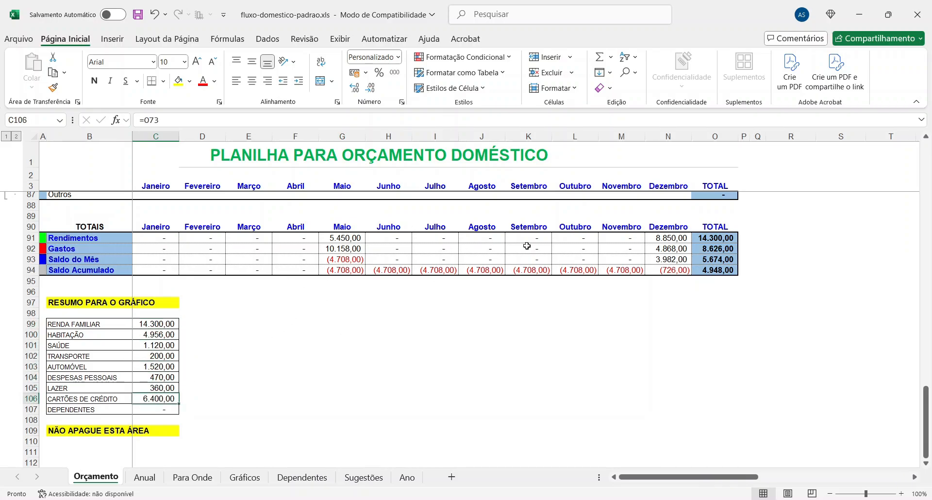
scroll(403, 294, down, 1)
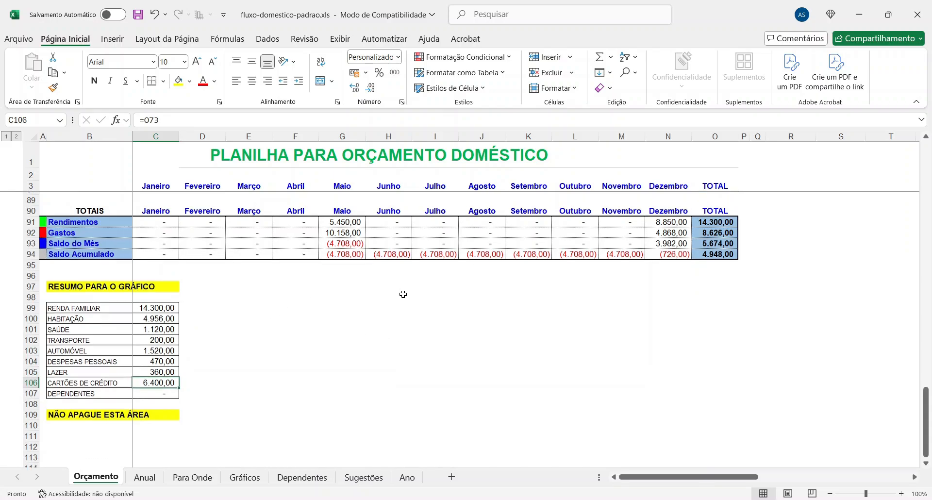
scroll(404, 293, up, 1)
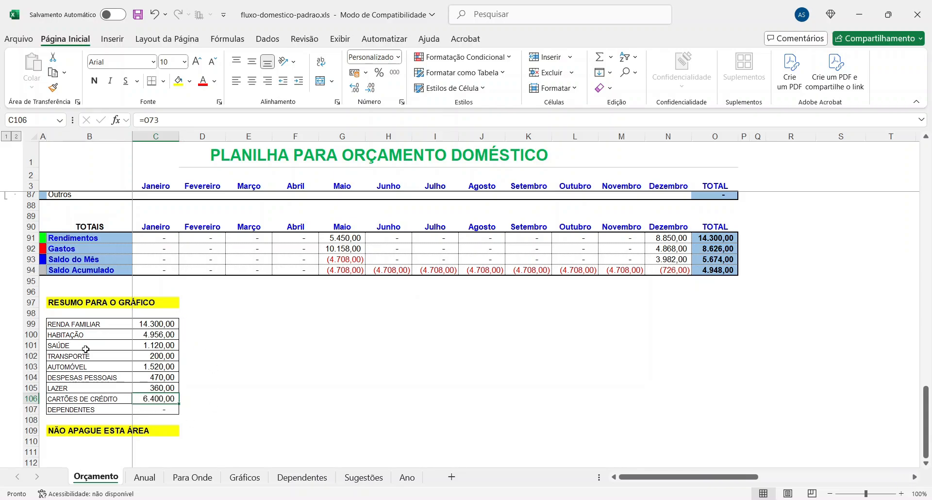
click(162, 345)
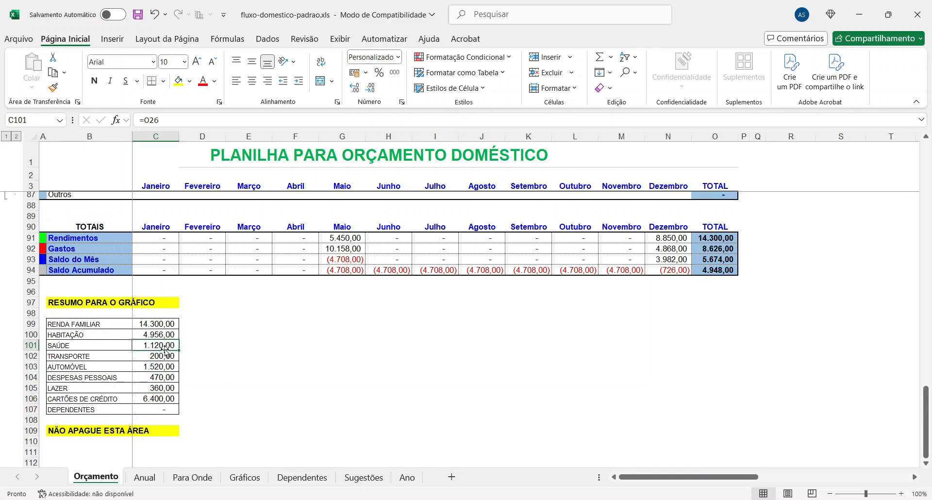
click(162, 335)
click(232, 399)
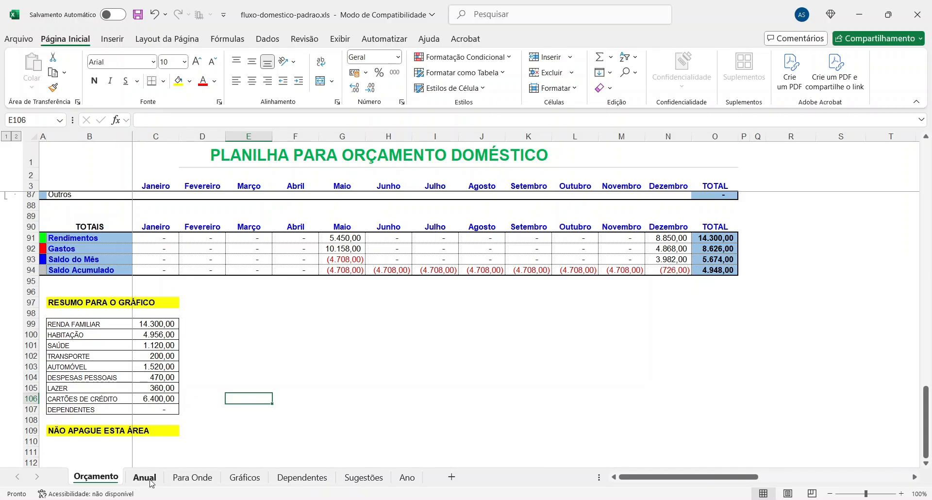
- Open the Anual sheet and examine its Rendimentos e Despesas ao Longo do Ano chart from Janeiro to Dezembro
click(151, 482)
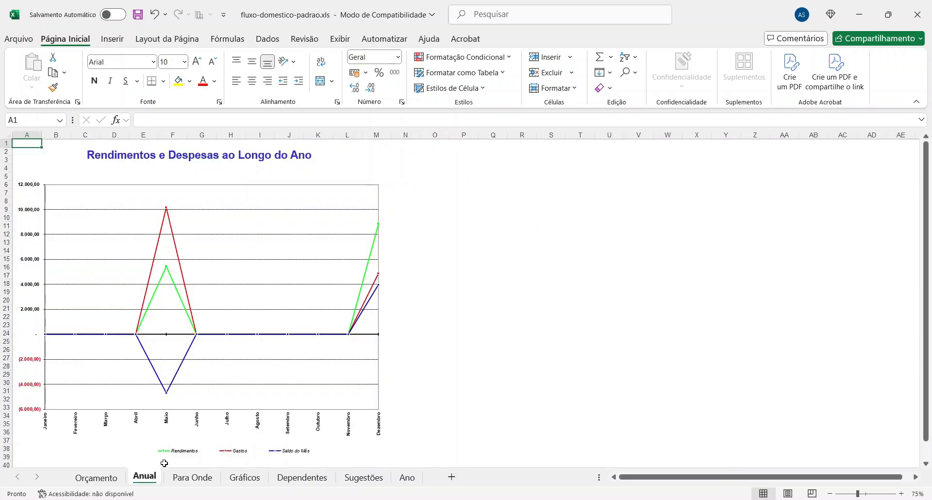
scroll(419, 255, down, 1)
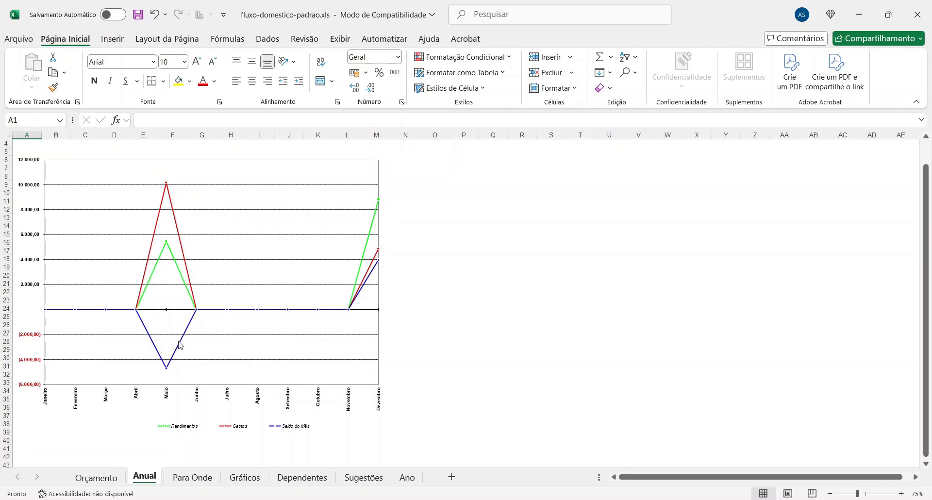
scroll(262, 337, down, 1)
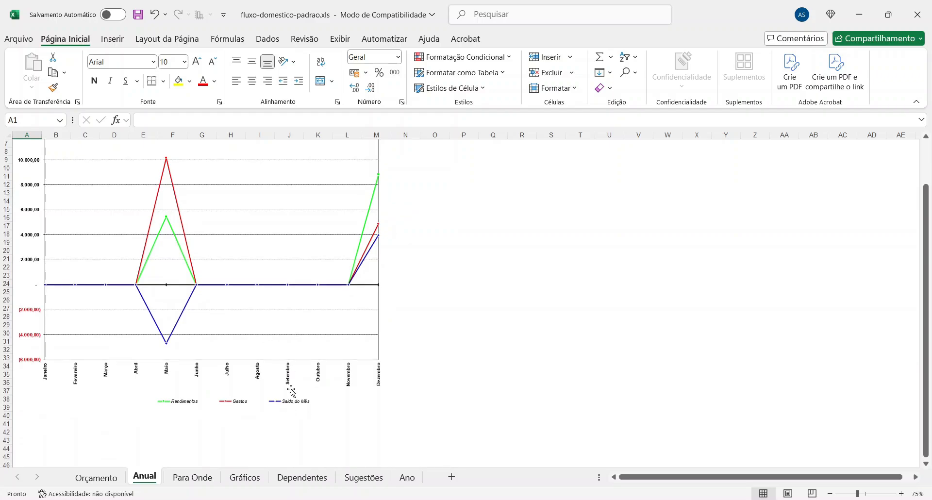
scroll(291, 391, up, 2)
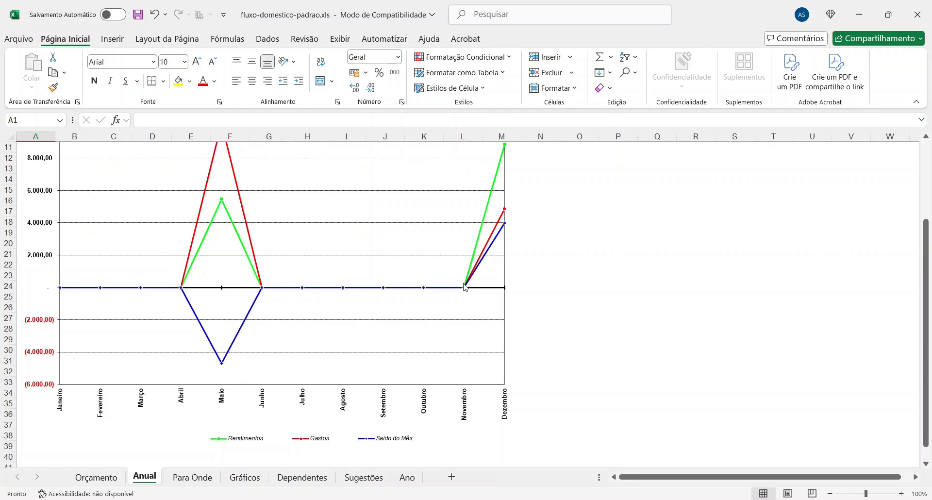
scroll(467, 274, up, 2)
scroll(467, 274, down, 1)
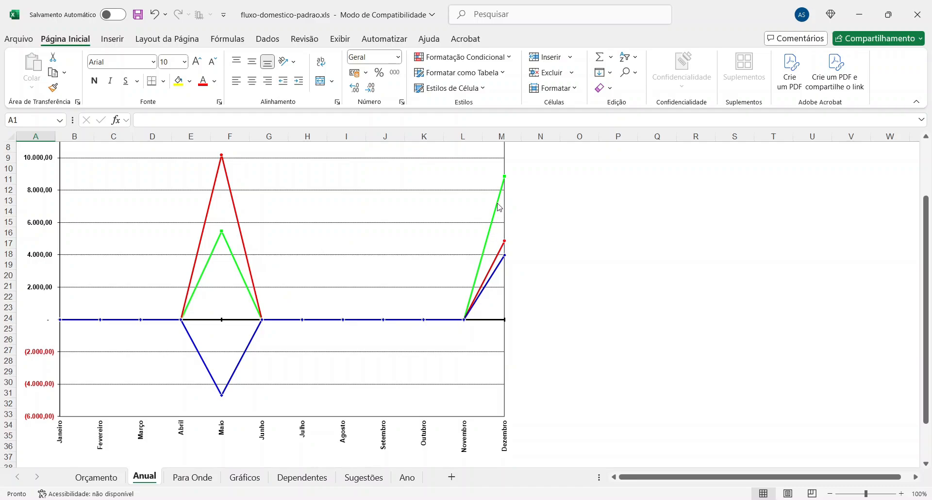
scroll(499, 222, down, 1)
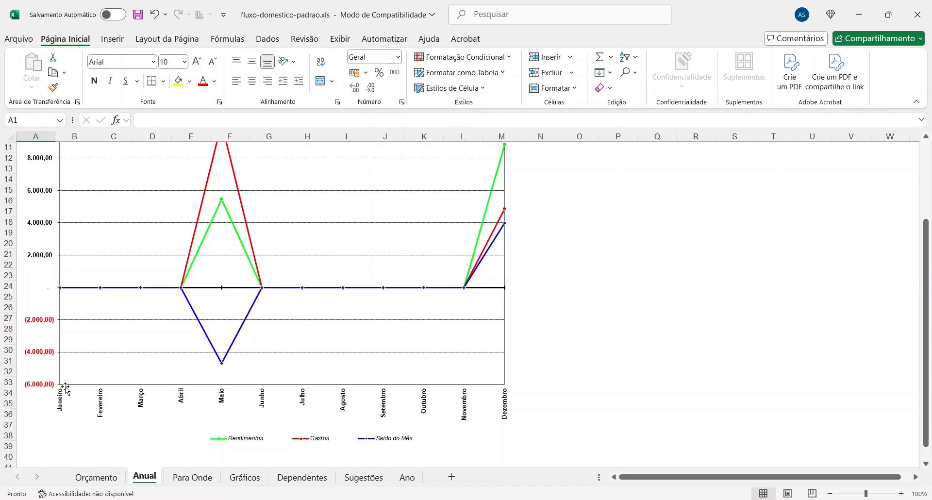
- Examine the Rendimentos, Gastos and Saldo do Mês lines for Maio in the annual chart, together with its value axis and legend
scroll(49, 209, up, 2)
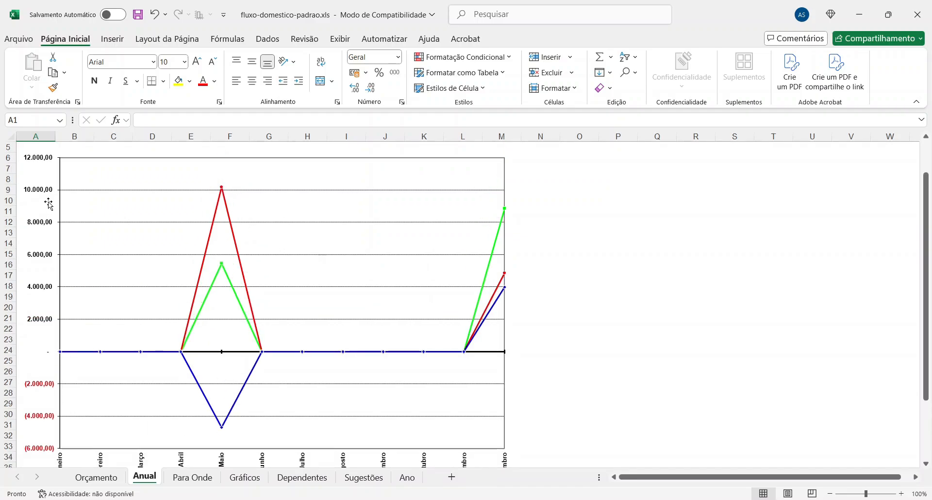
scroll(51, 295, down, 1)
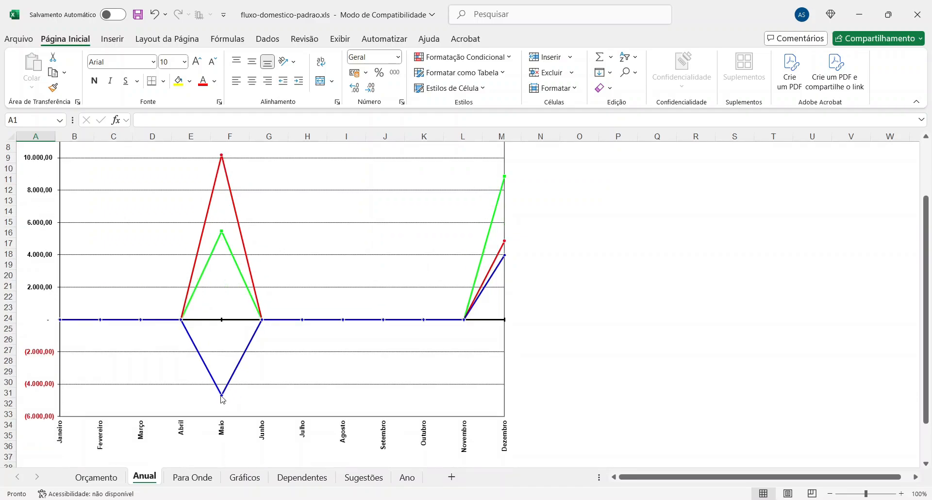
scroll(170, 303, down, 1)
scroll(225, 311, down, 1)
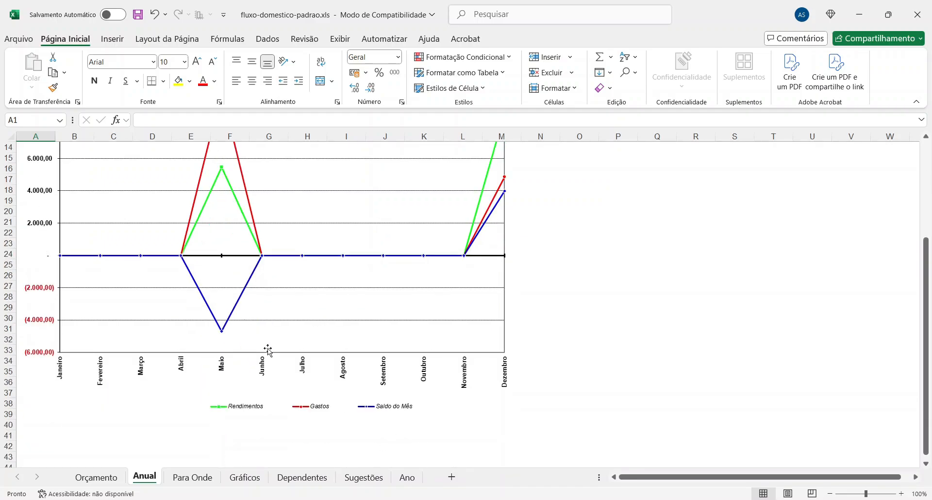
scroll(229, 258, up, 1)
scroll(268, 248, down, 1)
scroll(272, 232, up, 3)
scroll(276, 233, down, 2)
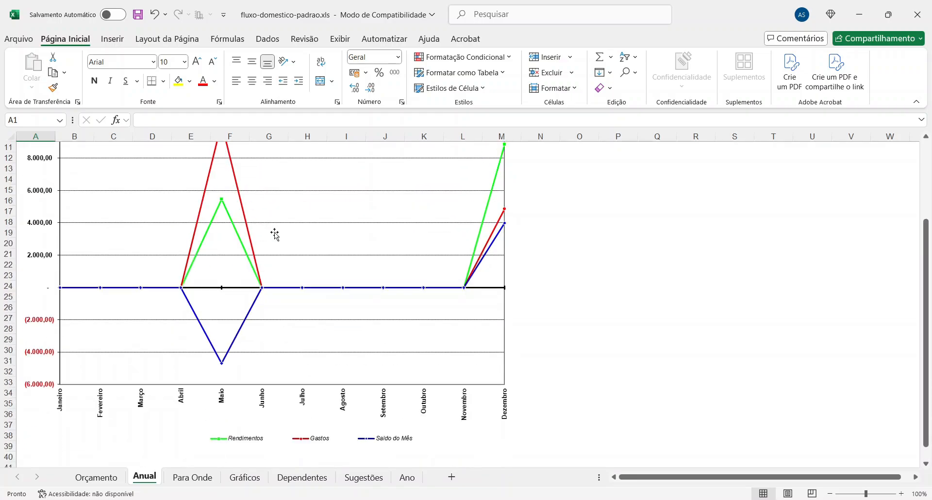
- Open the Para Onde sheet and examine the expense shares per category in the Para onde vai meu dinheiro? pie chart
click(191, 477)
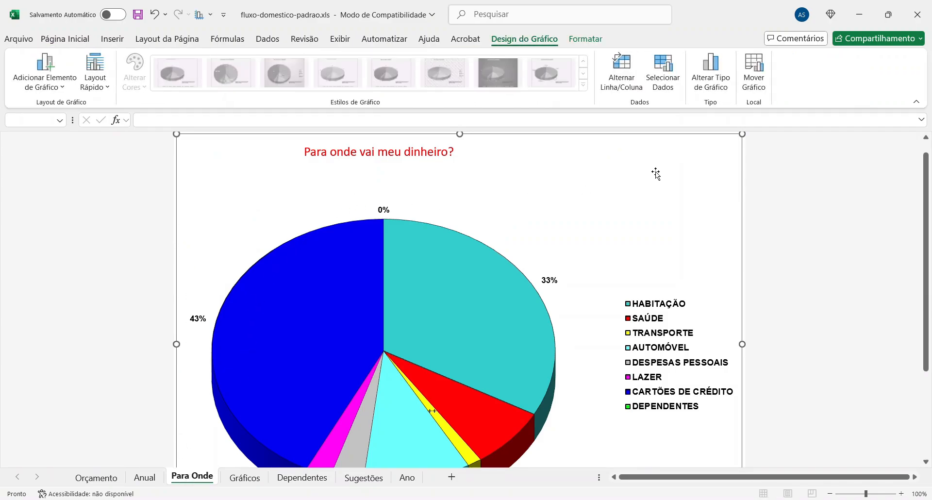
scroll(556, 196, down, 1)
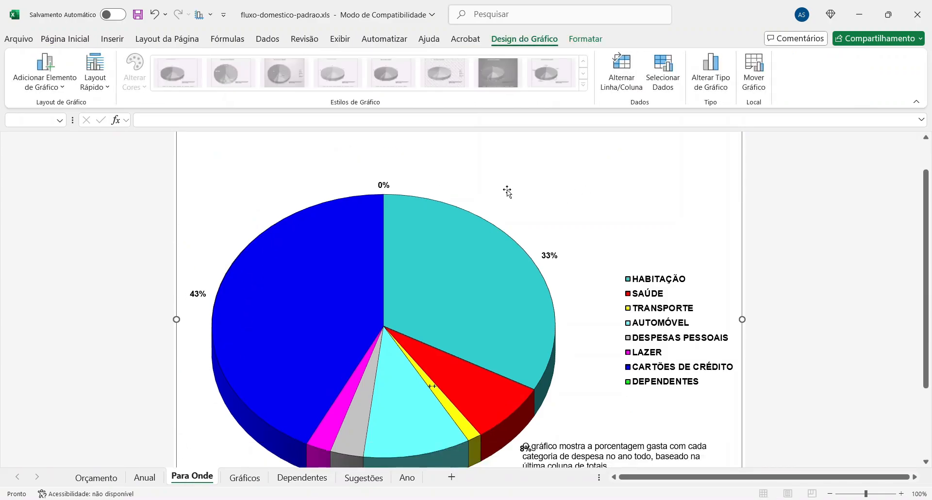
scroll(528, 189, down, 3)
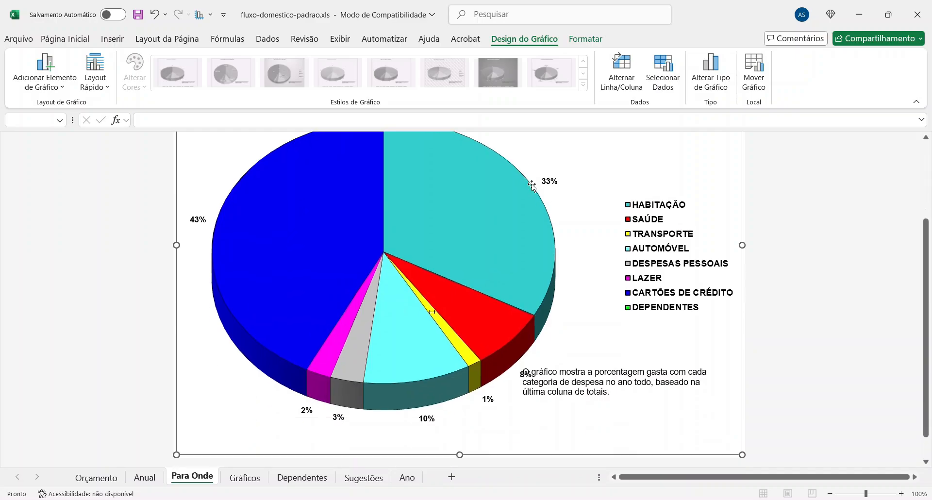
scroll(532, 185, up, 3)
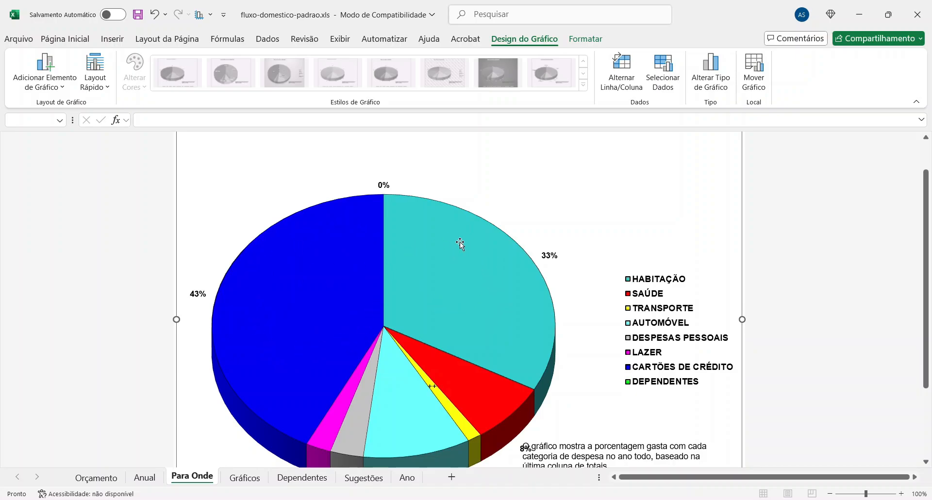
scroll(818, 250, down, 1)
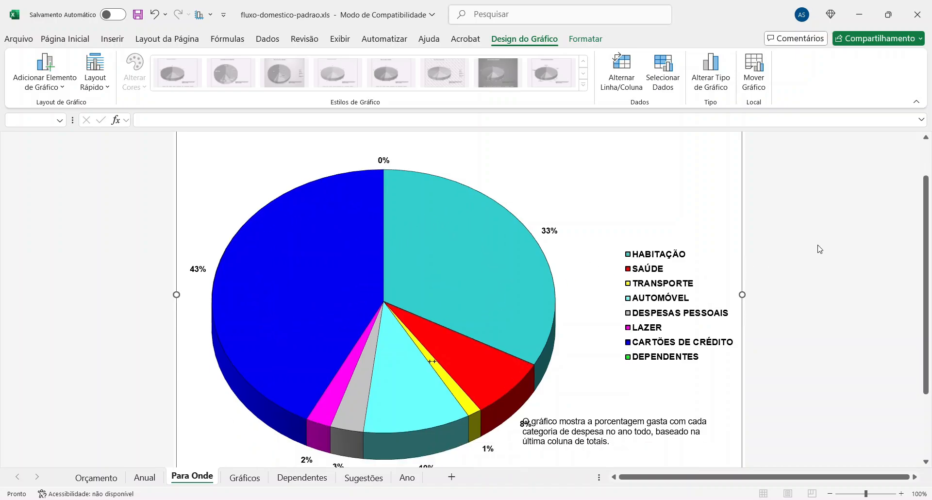
scroll(819, 249, up, 1)
scroll(819, 249, down, 1)
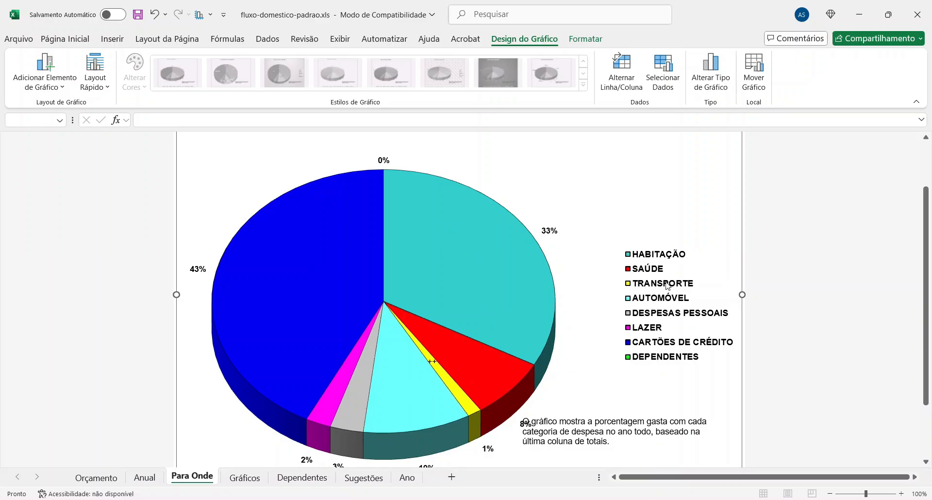
scroll(684, 212, down, 1)
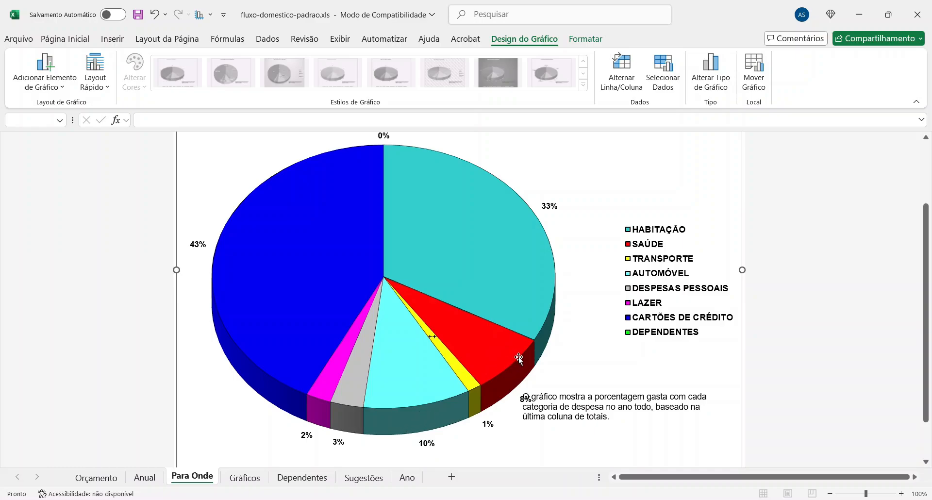
- Move the explanatory text box beside the pie chart slightly away so it no longer overlaps the SAÚDE slice's percentage label
click(566, 401)
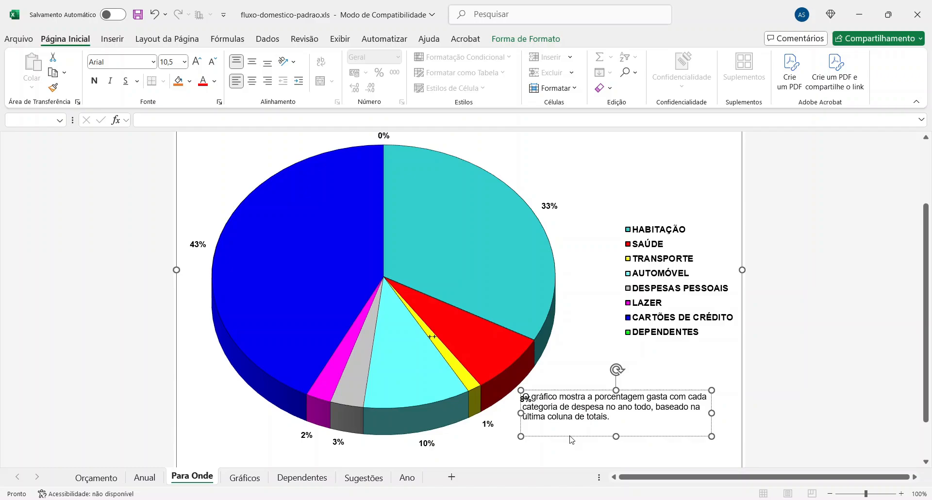
drag(582, 437, 607, 437)
click(574, 375)
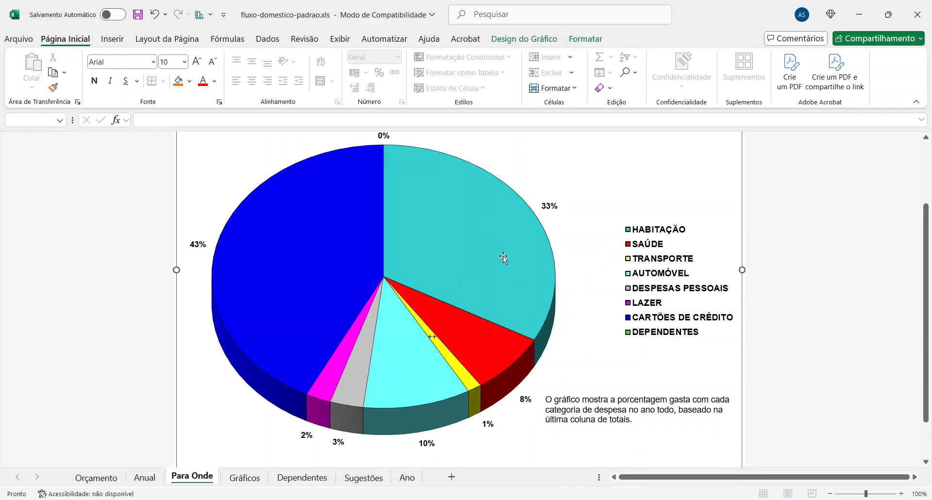
scroll(503, 255, down, 1)
scroll(503, 255, up, 1)
- Open the Gráficos sheet and examine the Rendimentos and Habitação pie charts enlarged
click(245, 481)
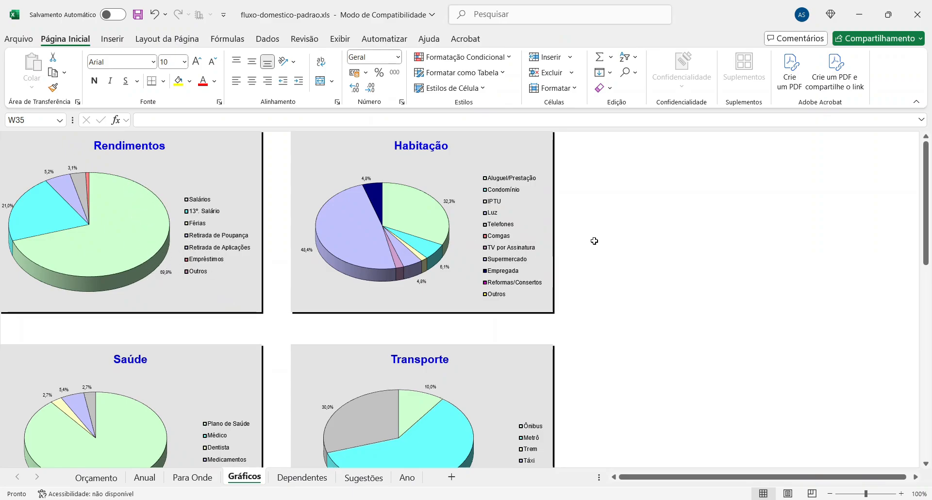
scroll(592, 239, down, 1)
scroll(592, 240, up, 1)
scroll(187, 223, up, 1)
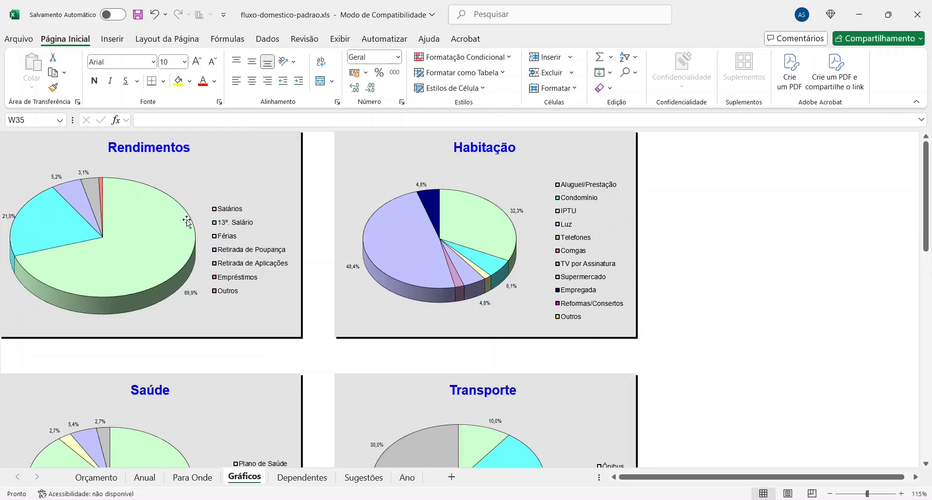
scroll(187, 222, up, 3)
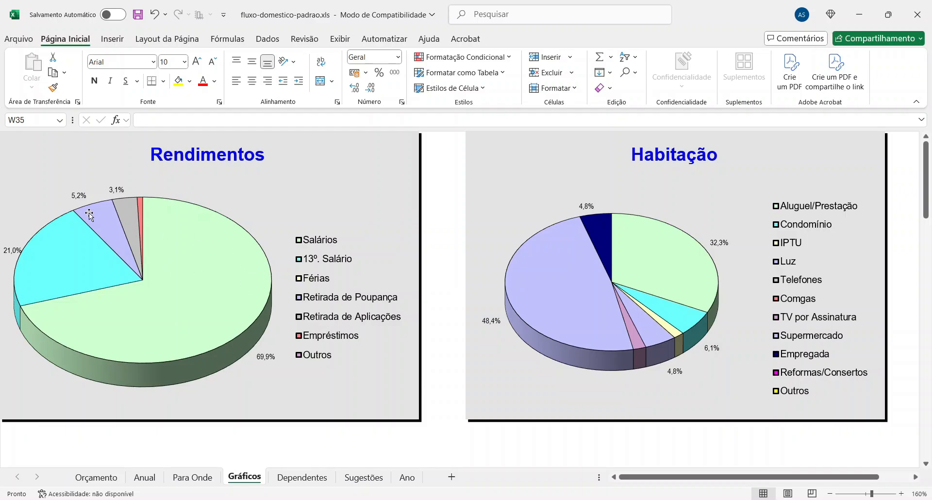
- Examine the Saúde, Transporte, Automóvel and Despesas Pessoais pie charts on the Gráficos sheet
scroll(214, 208, down, 1)
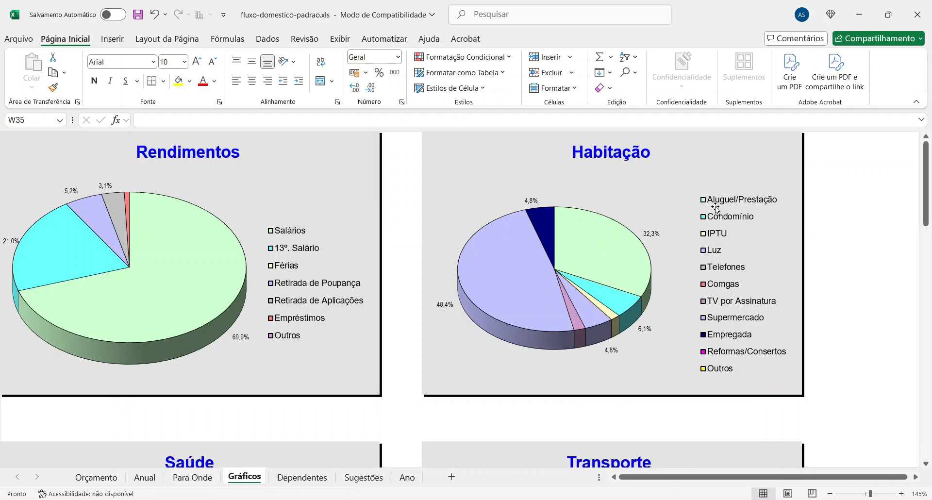
scroll(533, 228, down, 3)
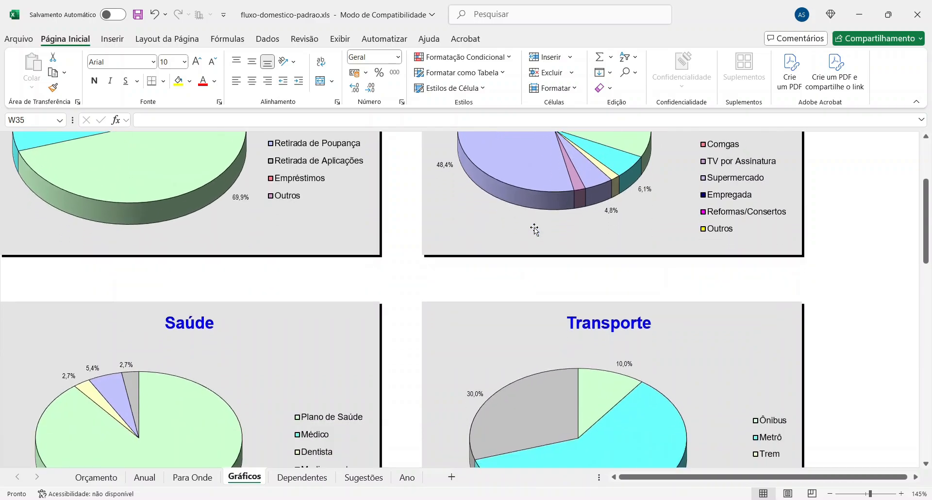
scroll(534, 227, down, 3)
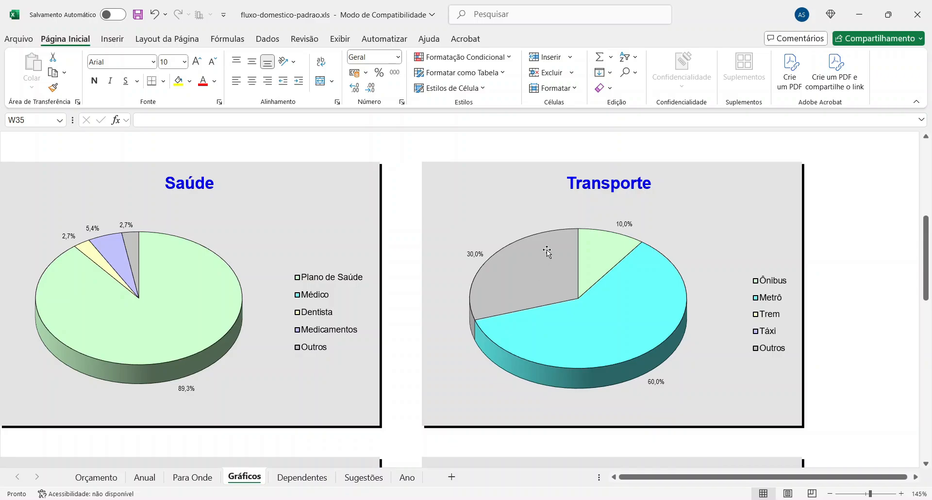
scroll(547, 251, down, 5)
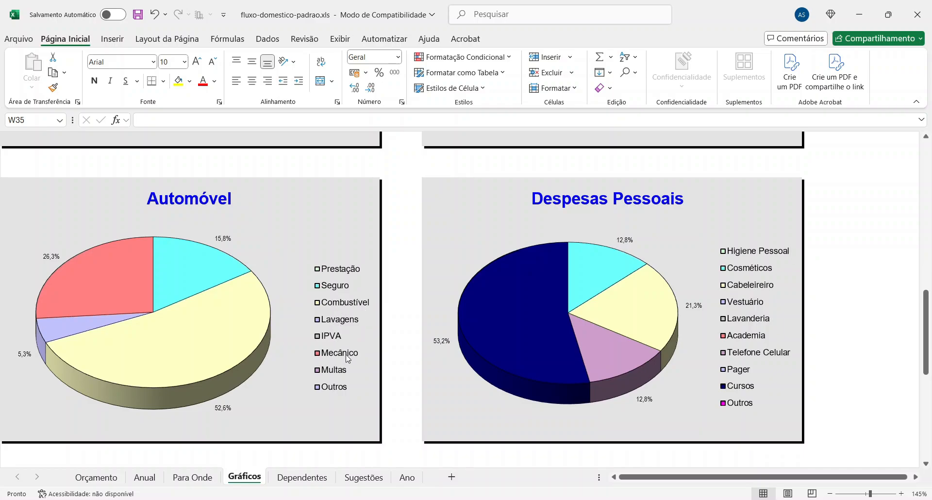
- Check the May AUTOMÓVEL amounts on the Orçamento sheet against the Automóvel pie chart on the Gráficos sheet
click(96, 477)
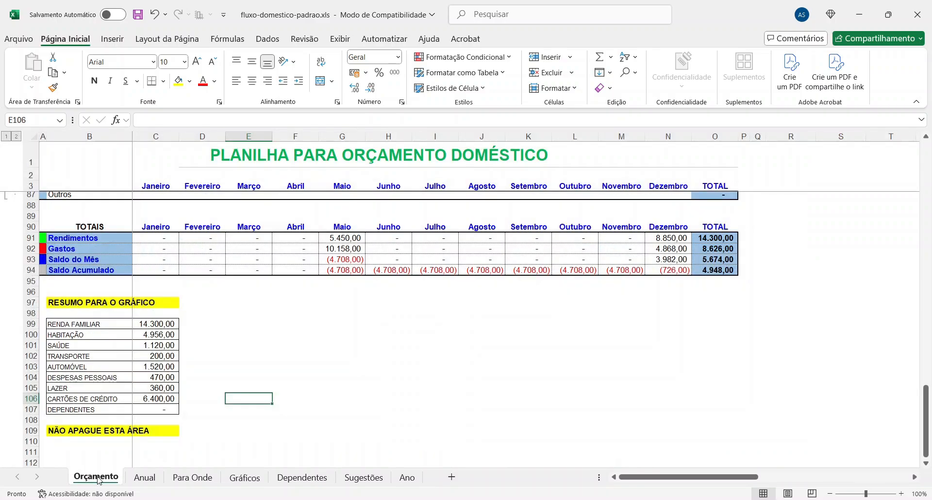
scroll(392, 287, up, 12)
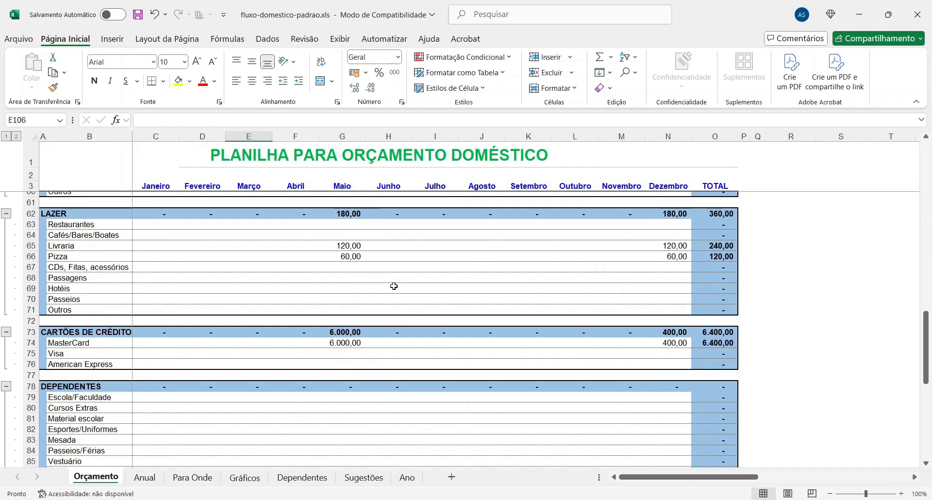
scroll(394, 285, up, 6)
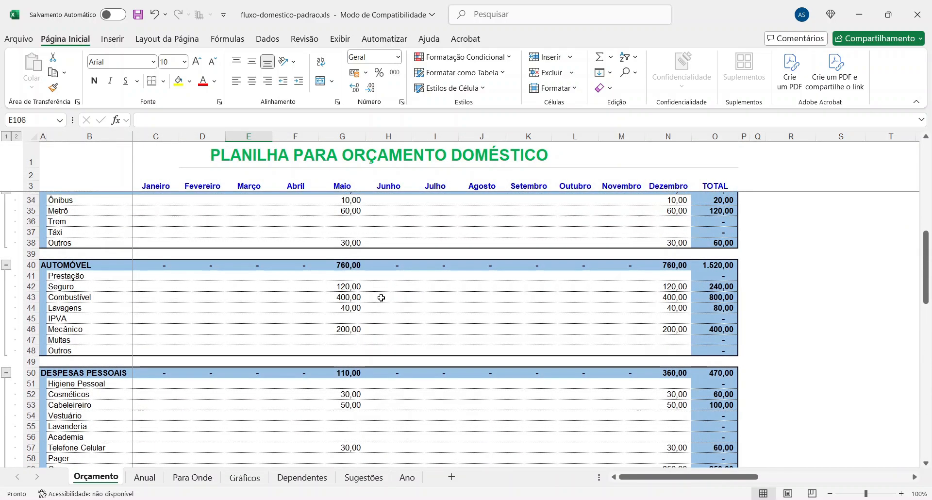
click(346, 288)
click(336, 297)
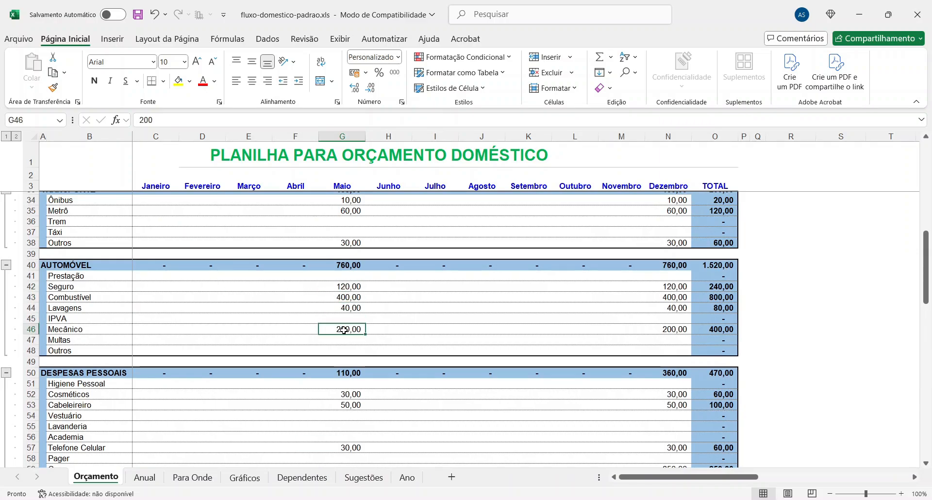
click(244, 478)
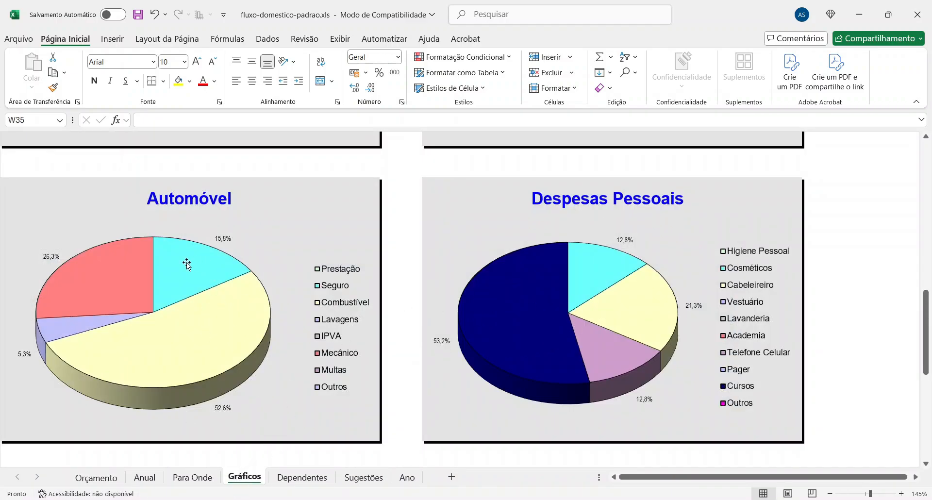
- View the chart on the Dependentes sheet and read the usage instructions on the Sugestões sheet
click(302, 478)
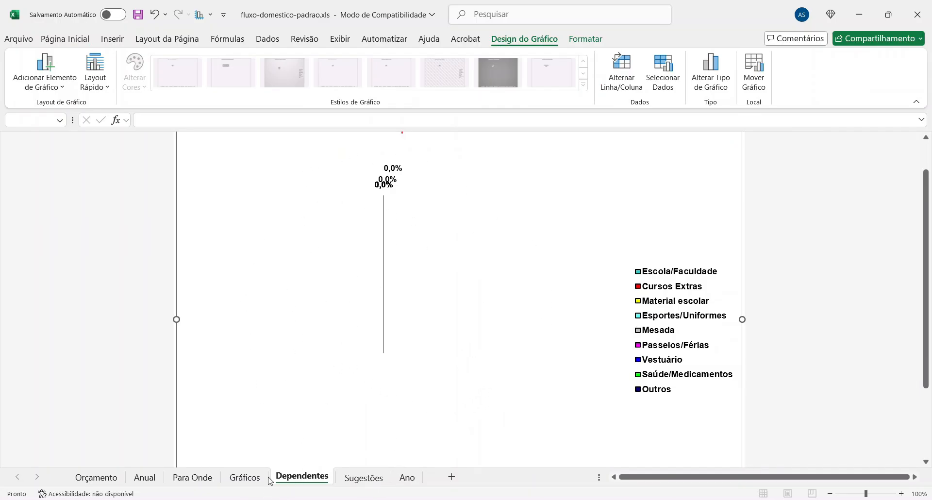
click(364, 478)
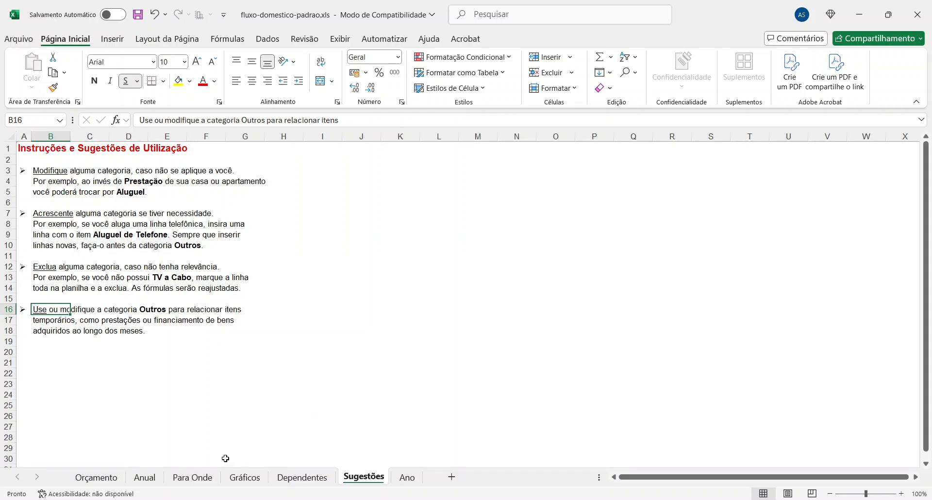
- On the Orçamento sheet, insert a blank row above Táxi in the TRANSPORTE section and select its label cell
click(99, 477)
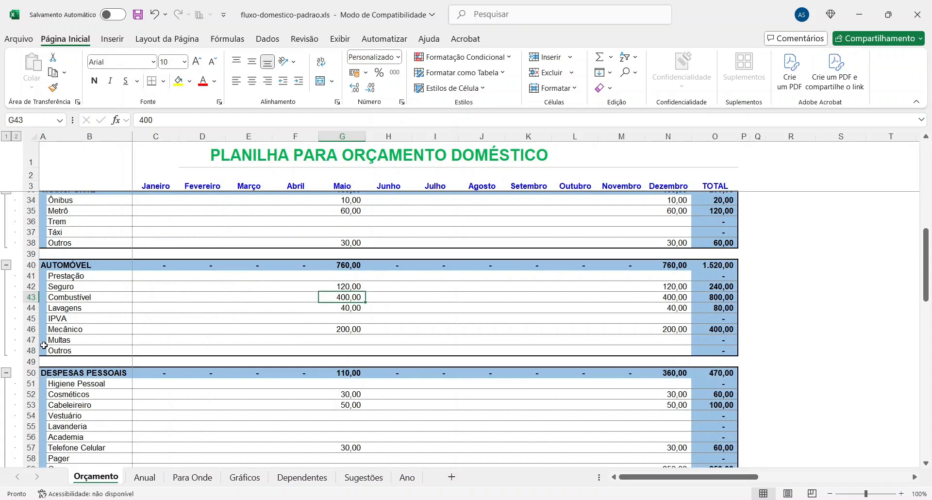
scroll(74, 298, down, 1)
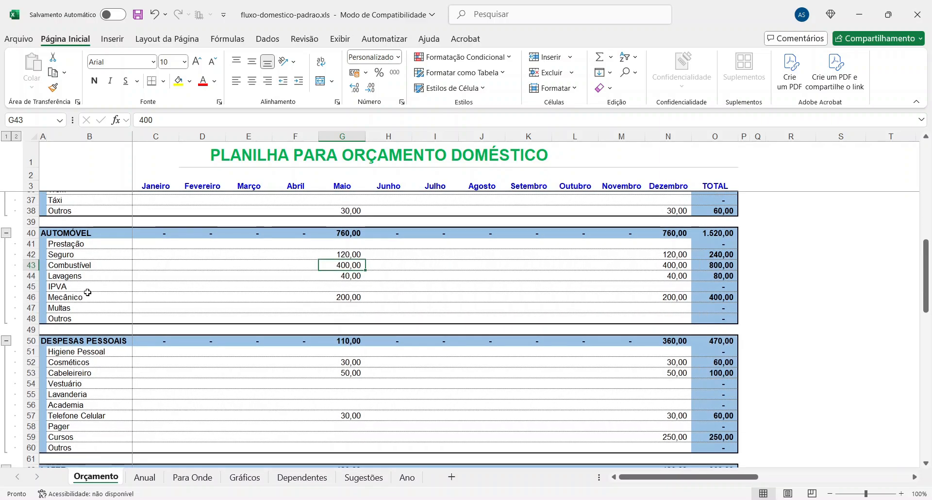
scroll(88, 291, up, 1)
scroll(88, 291, up, 1)
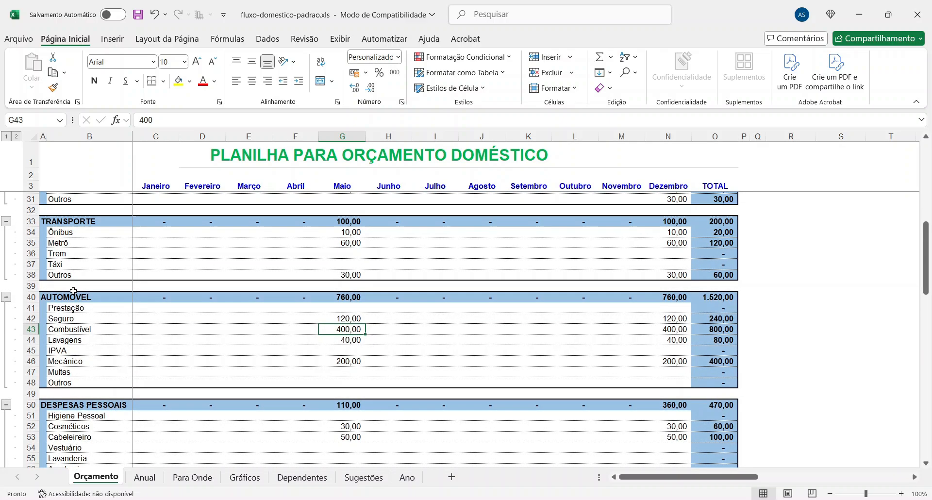
click(26, 275)
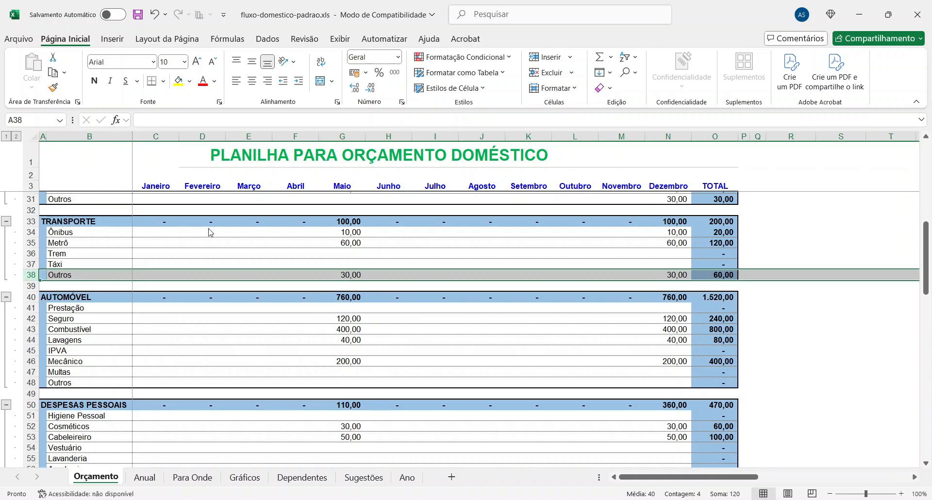
click(54, 263)
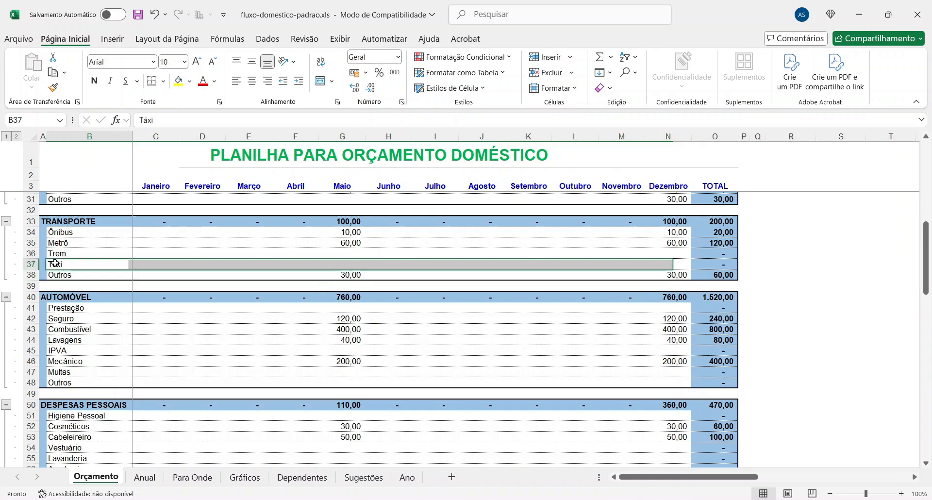
click(28, 264)
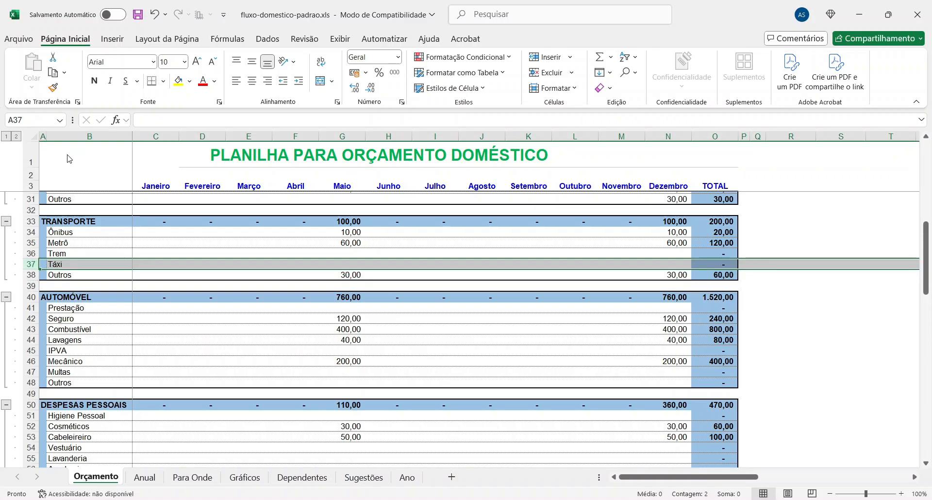
key(ctrl+plus)
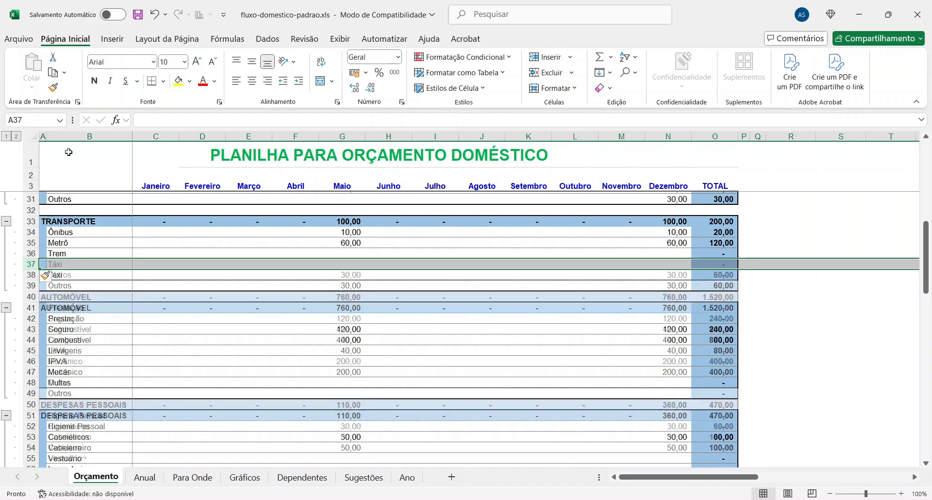
click(73, 264)
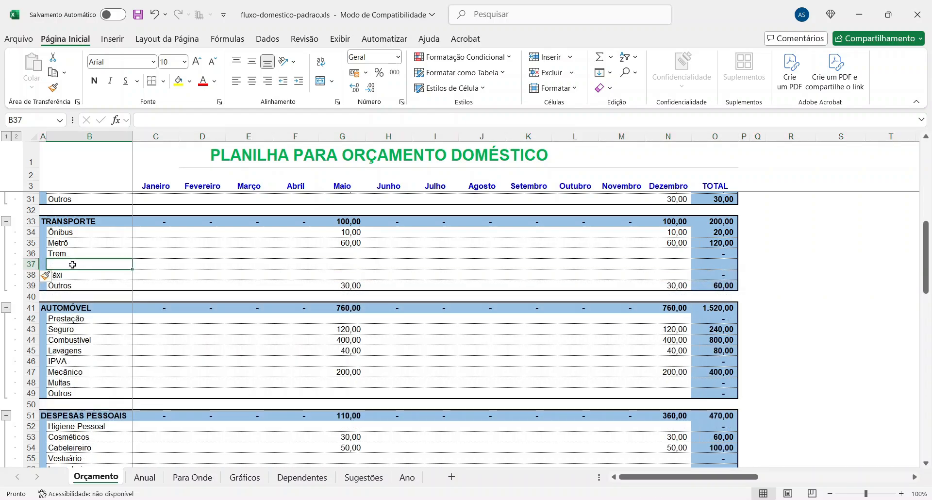
- Label the new TRANSPORTE row Uber and move the December amount of 30 from Outros to it
text(Uber)
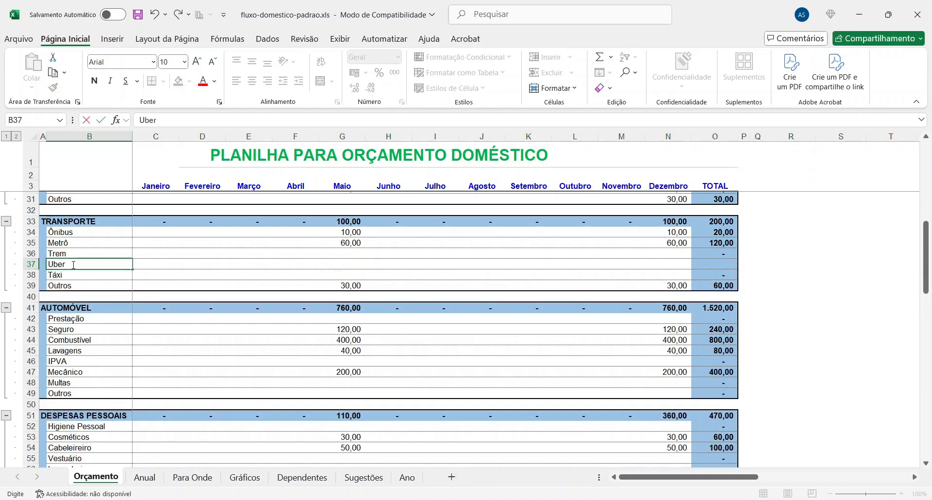
key(Return)
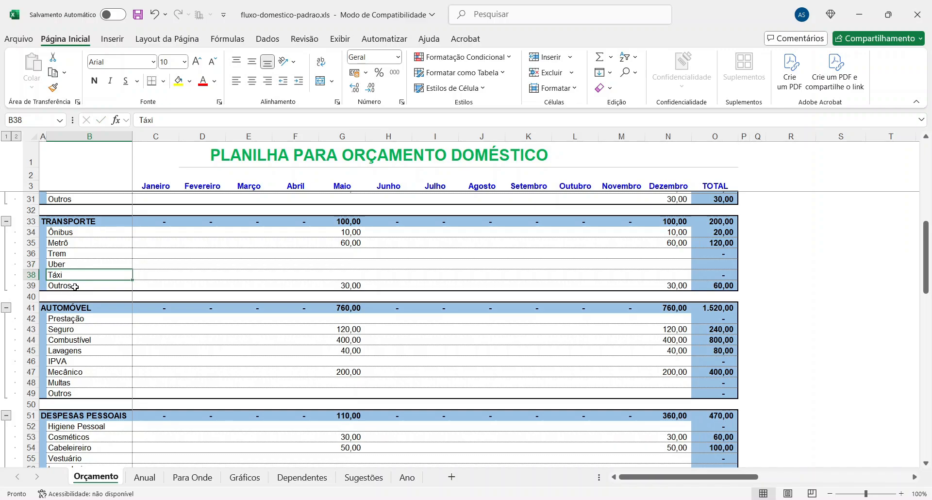
click(74, 286)
click(671, 284)
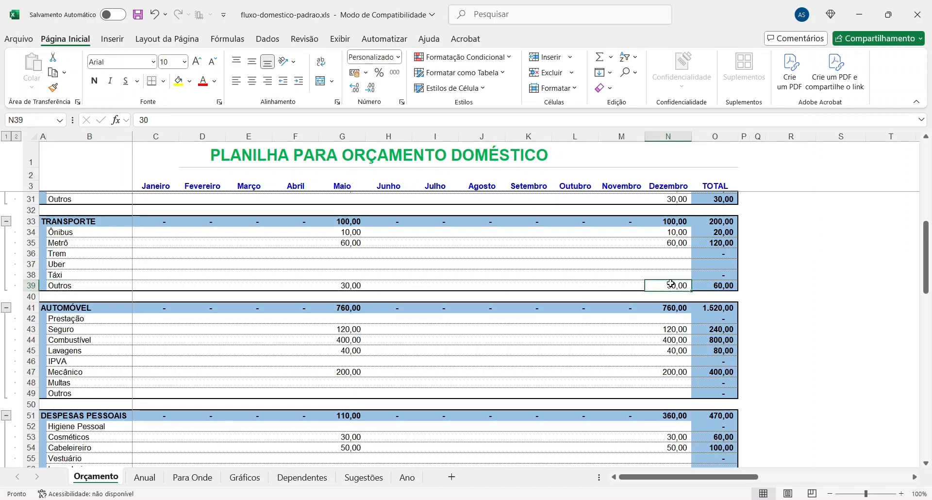
key(Delete)
key(Up)
key(Up)
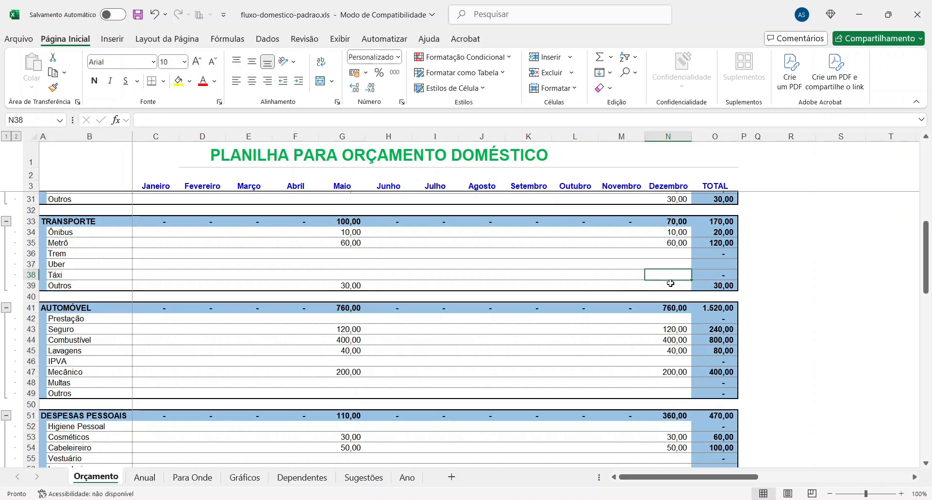
text(30)
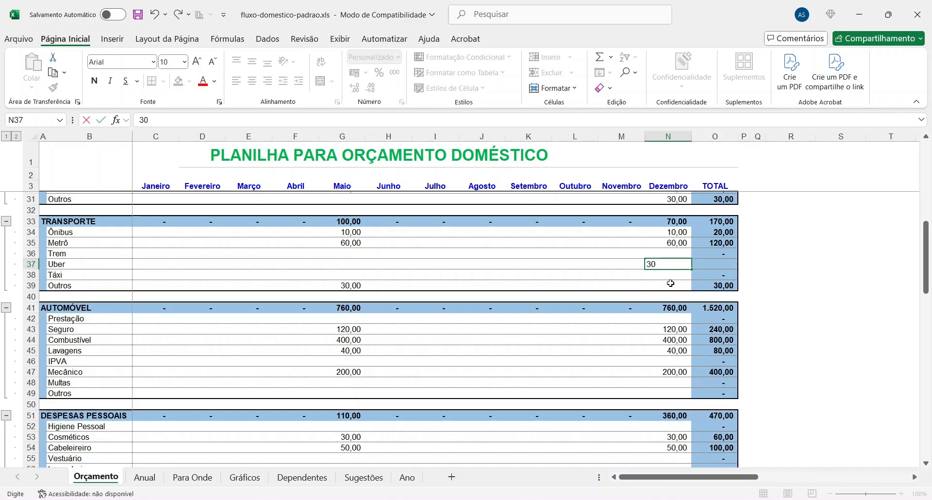
key(Return)
- Examine the expense pie chart on the Para Onde sheet and the Transporte pie chart on the Gráficos sheet
scroll(670, 283, down, 2)
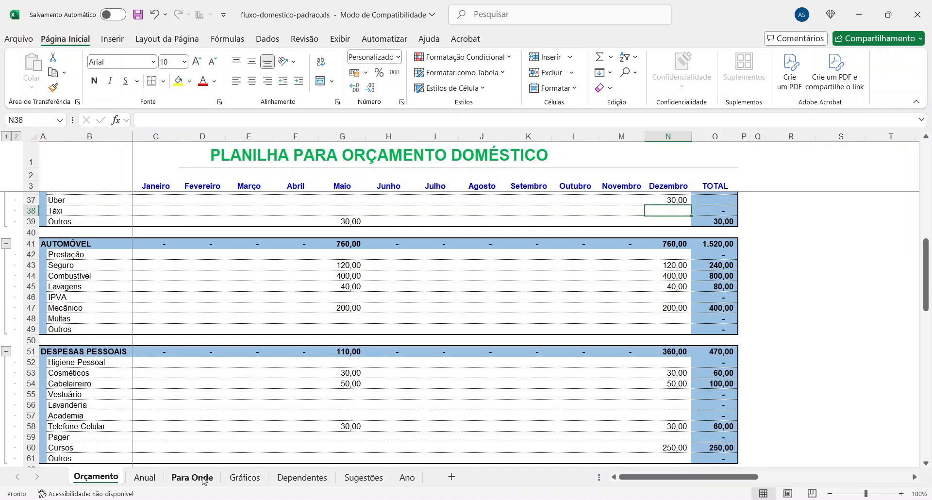
click(184, 478)
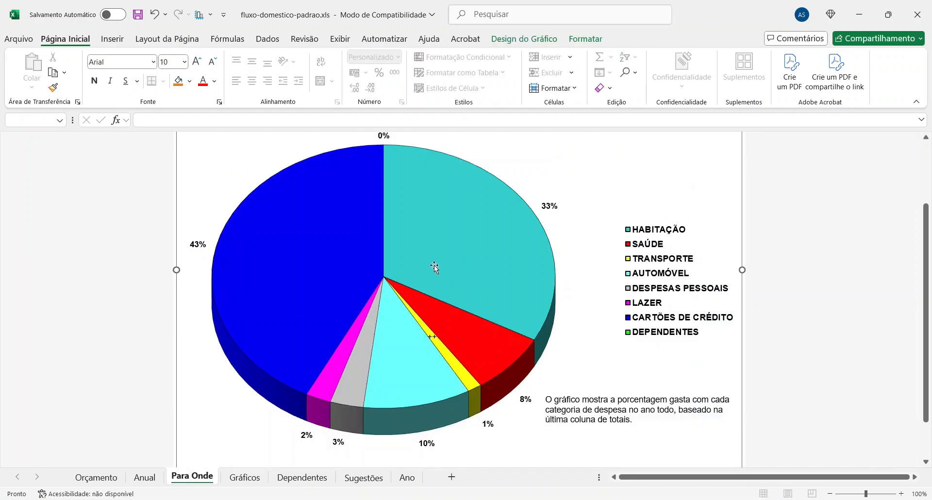
scroll(434, 261, down, 4)
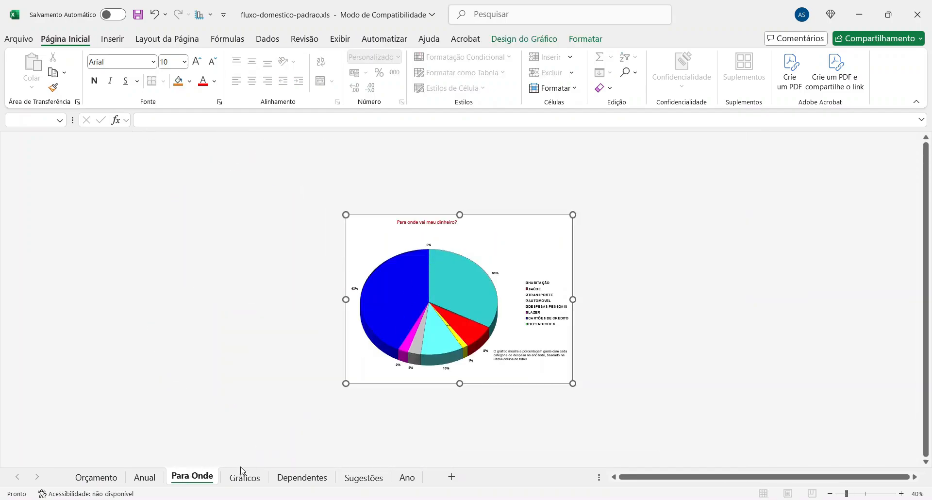
scroll(482, 298, up, 3)
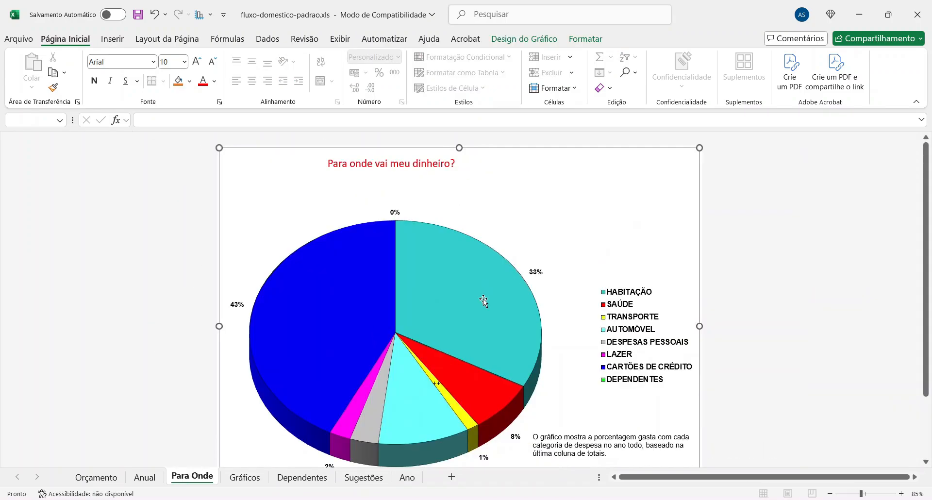
click(244, 477)
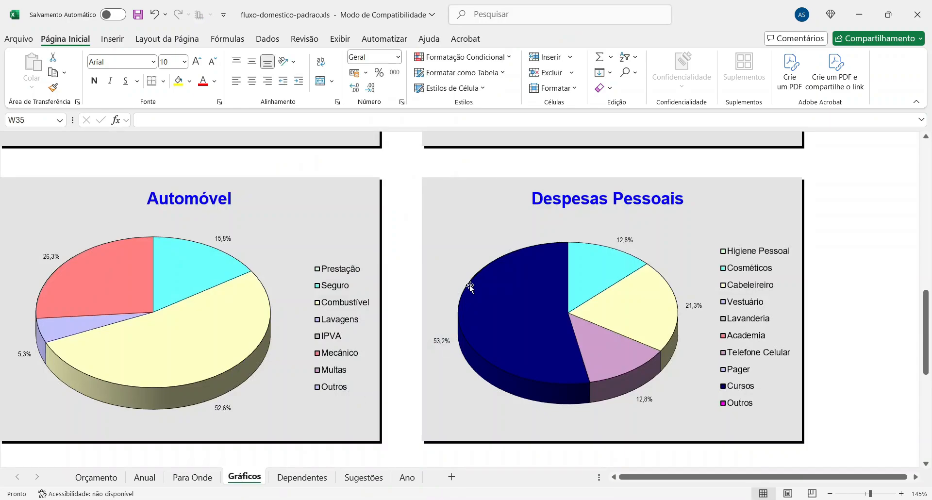
scroll(469, 286, up, 5)
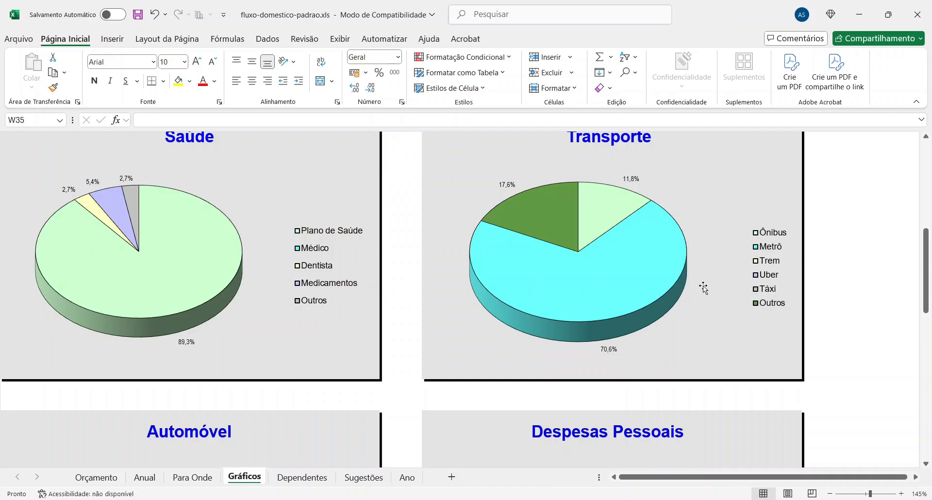
scroll(461, 234, down, 3)
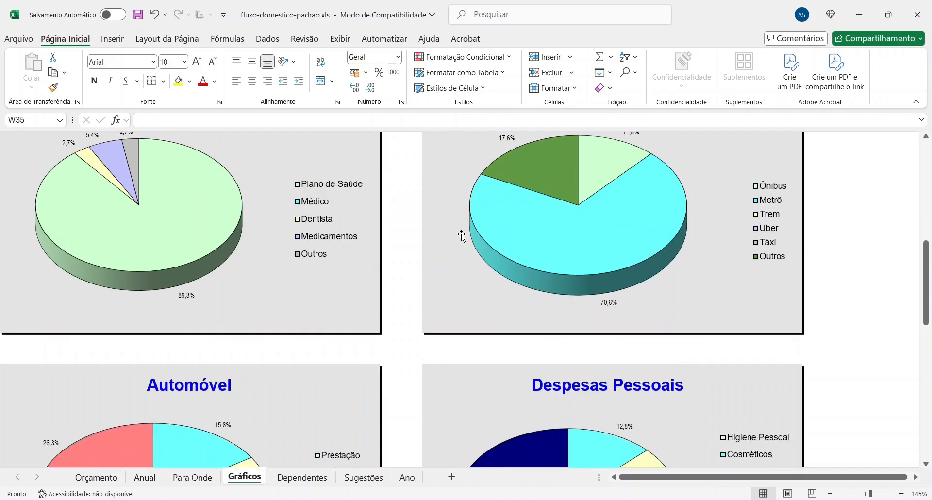
scroll(462, 232, up, 3)
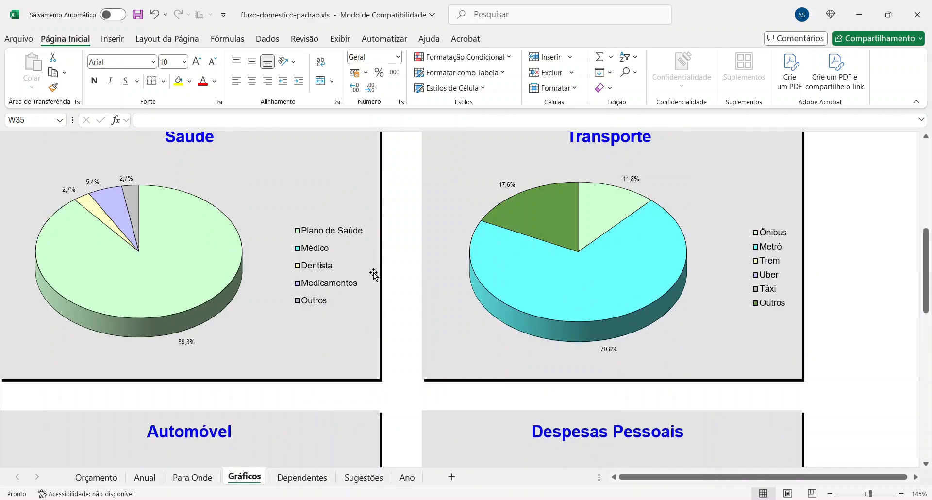
- View the calendar on the Ano sheet and select the cell that holds its desired year
click(411, 480)
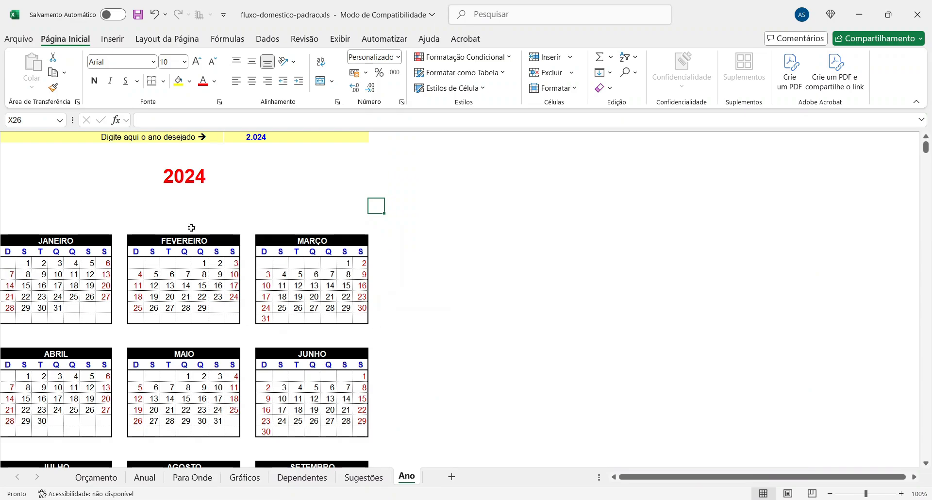
click(184, 178)
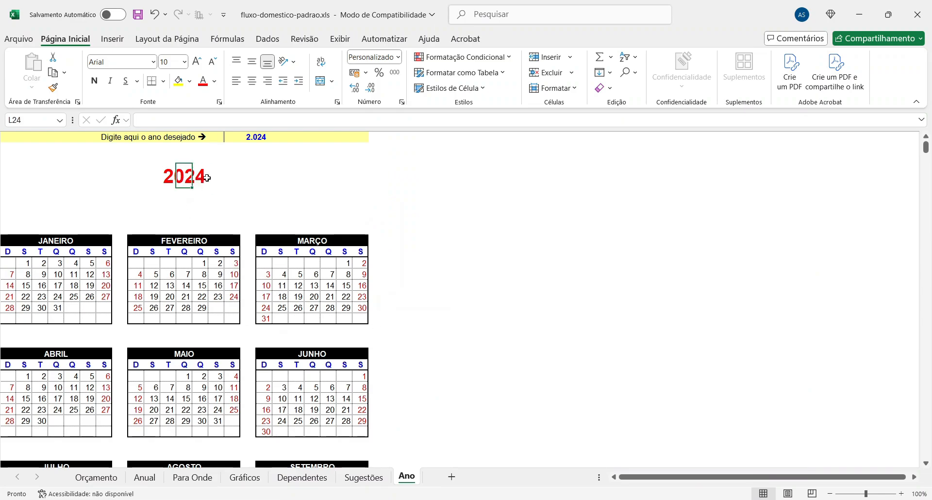
click(117, 139)
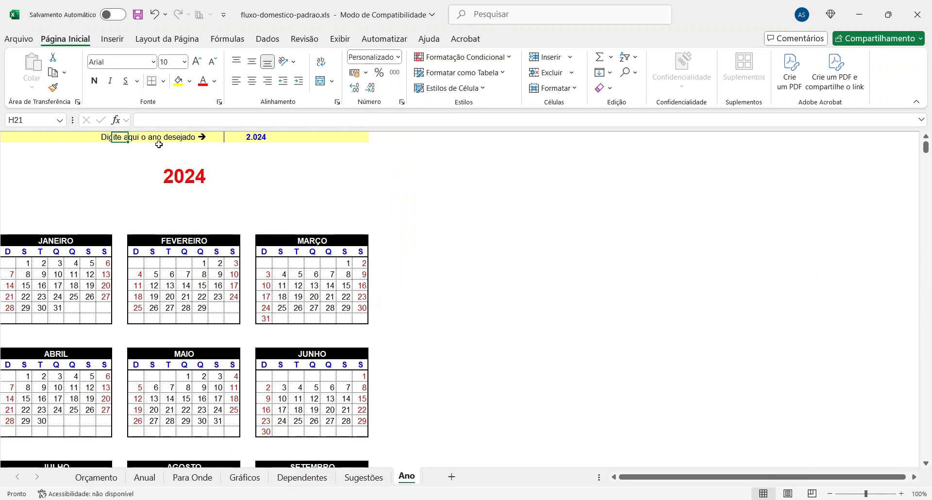
click(271, 138)
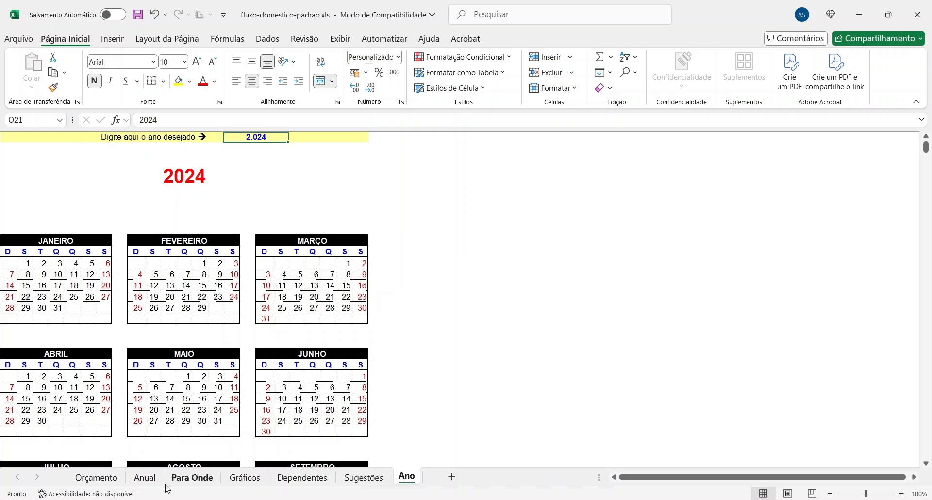
- Return to the Orçamento sheet and save a copy of the workbook as fluxo-domestico-padrao_2024 in Excel 97-2003 format in the same folder
click(98, 479)
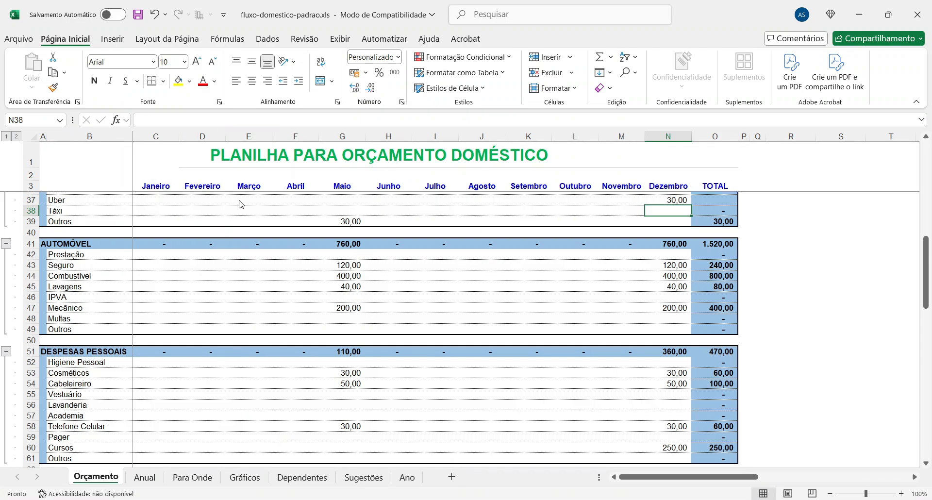
click(18, 39)
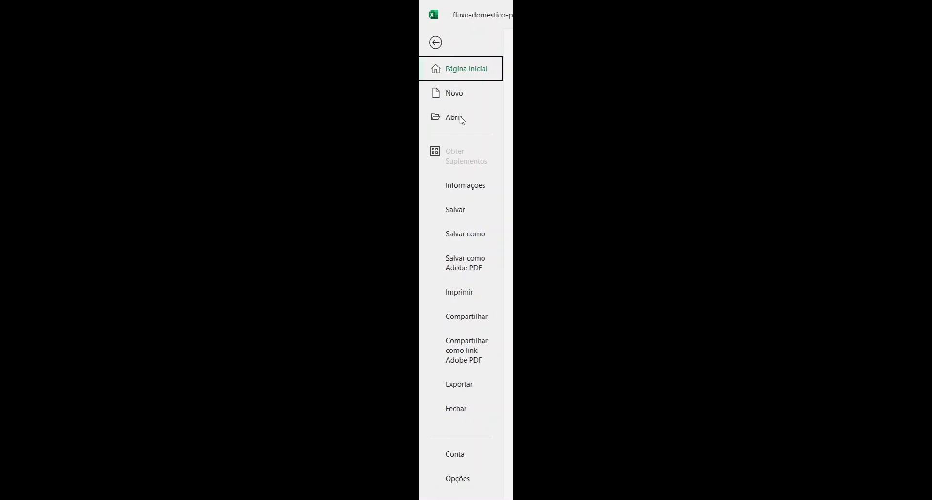
click(464, 235)
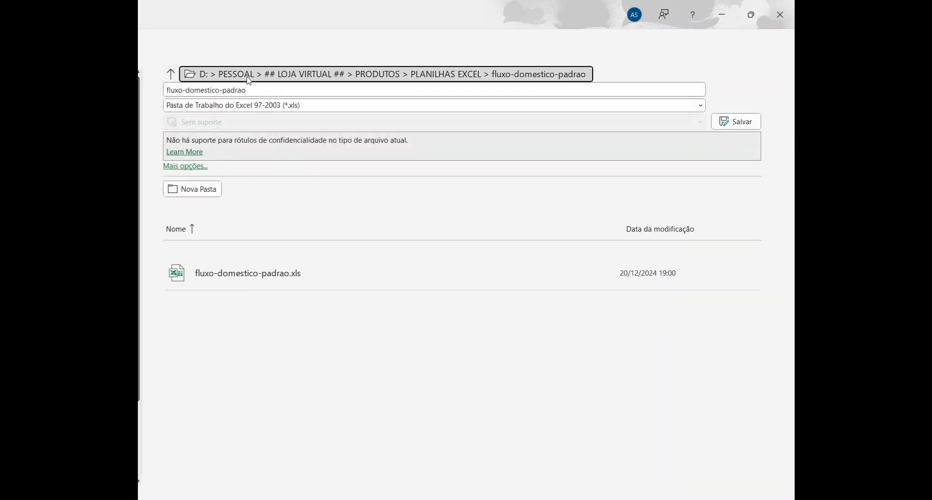
click(517, 7)
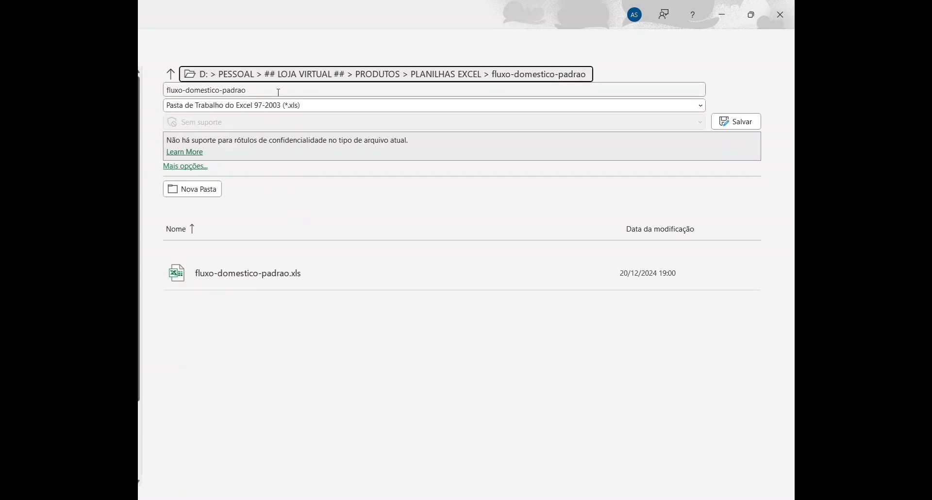
click(296, 91)
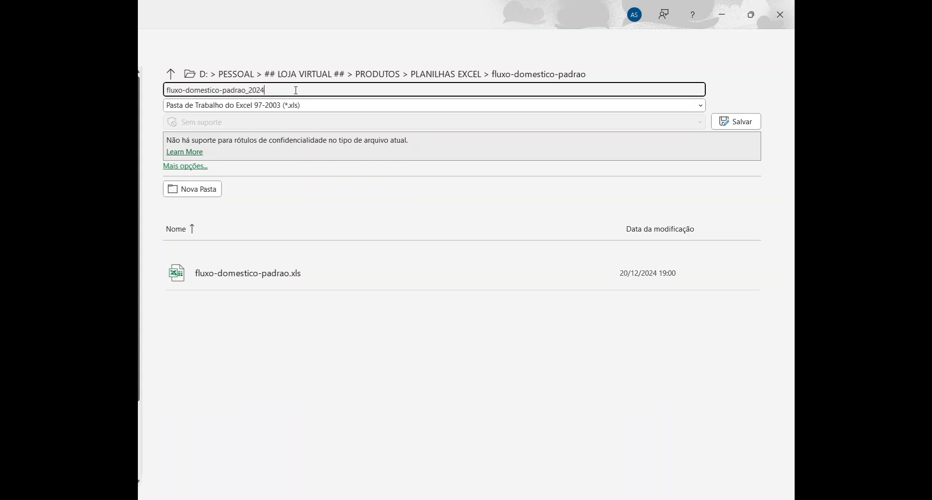
click(739, 125)
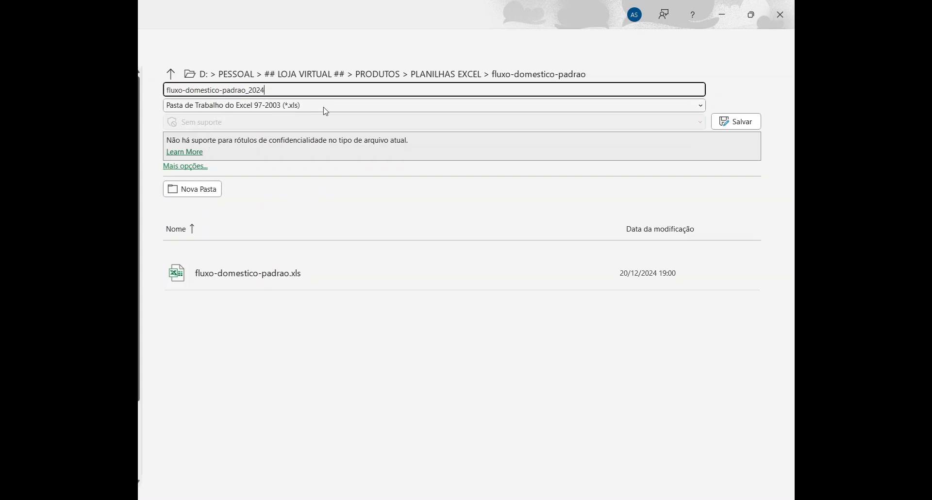
click(738, 122)
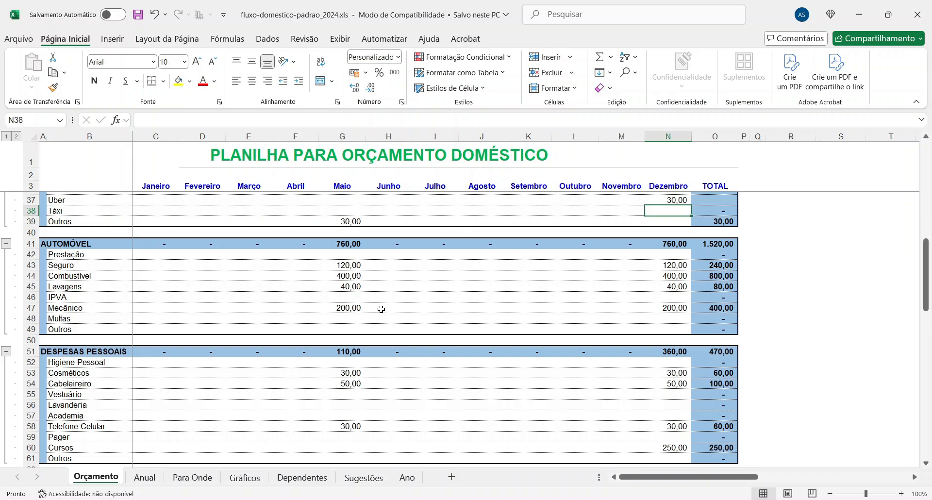
- Review the RENDA FAMILIAR entries from Janeiro to Dezembro and the expense sections down to DESPESAS PESSOAIS on the Orçamento sheet
scroll(257, 252, up, 4)
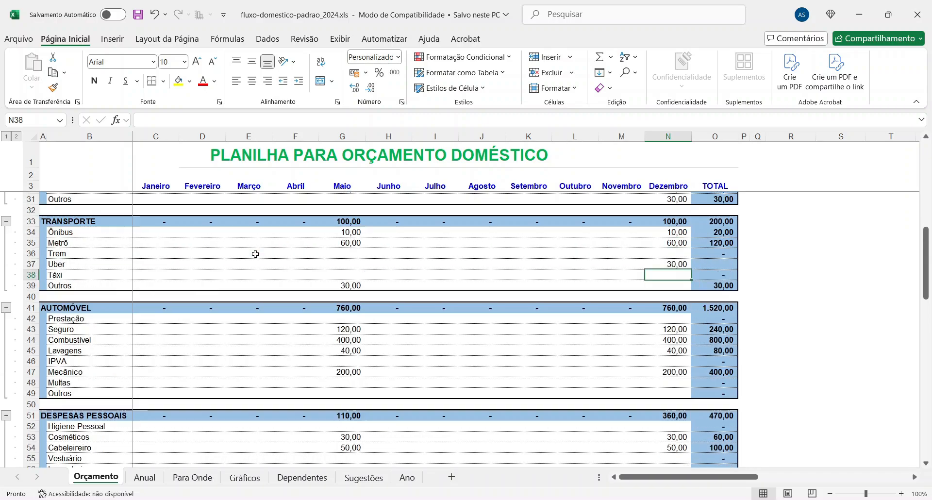
scroll(258, 251, up, 7)
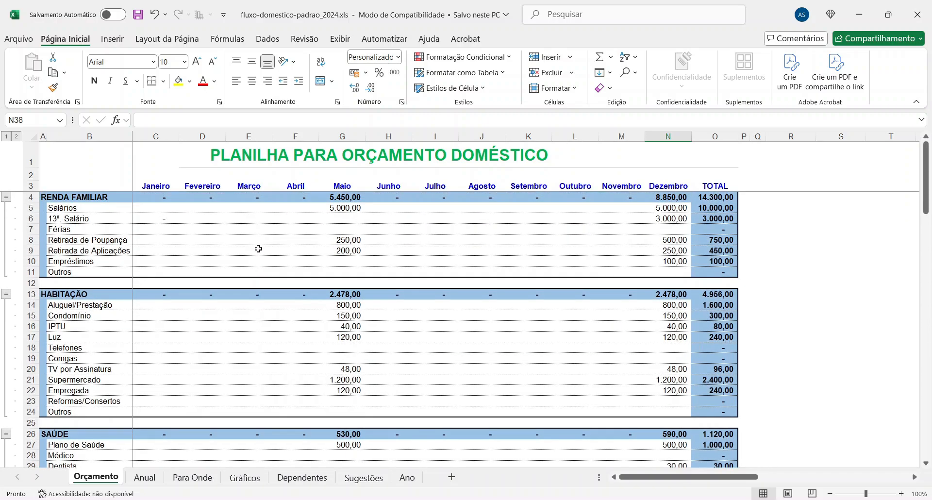
drag(166, 210, 672, 263)
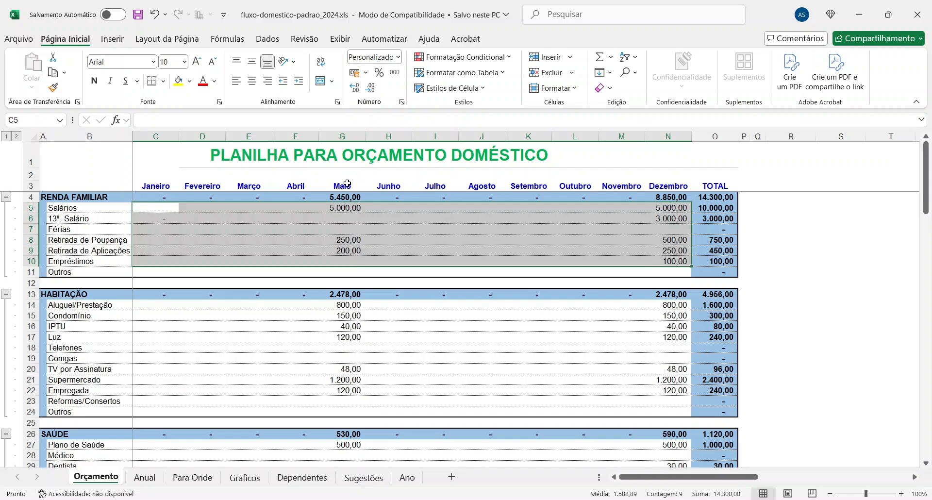
click(360, 225)
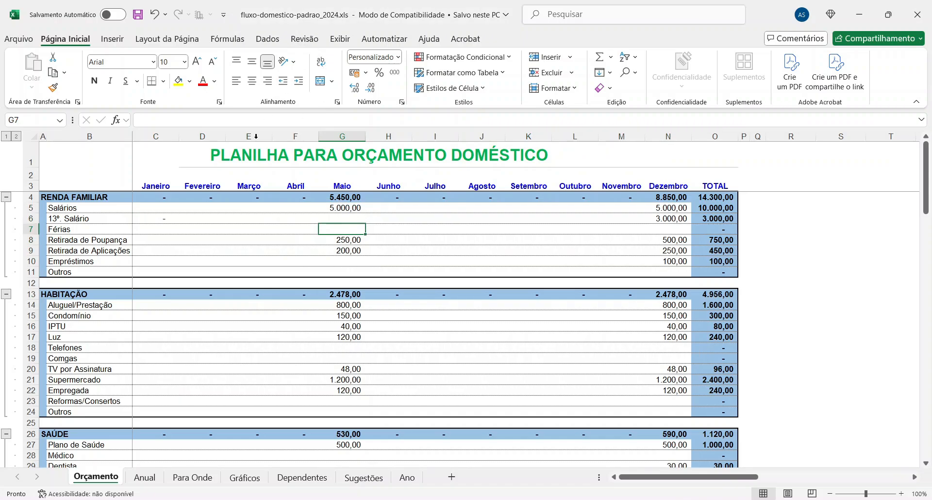
click(156, 208)
click(648, 209)
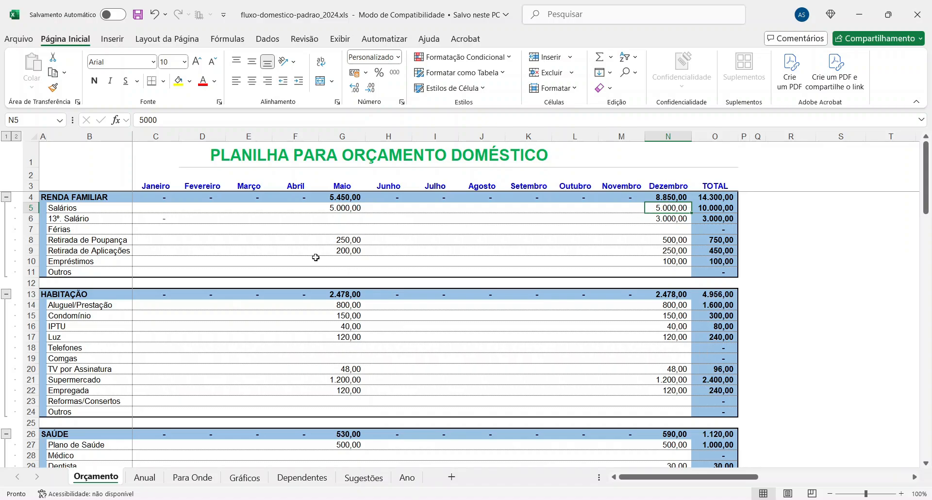
scroll(453, 252, down, 1)
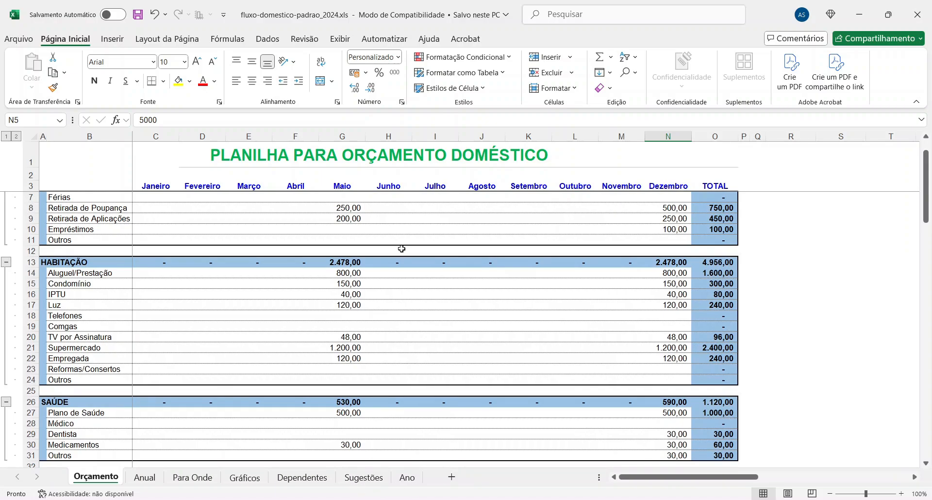
scroll(401, 247, down, 3)
scroll(401, 249, down, 3)
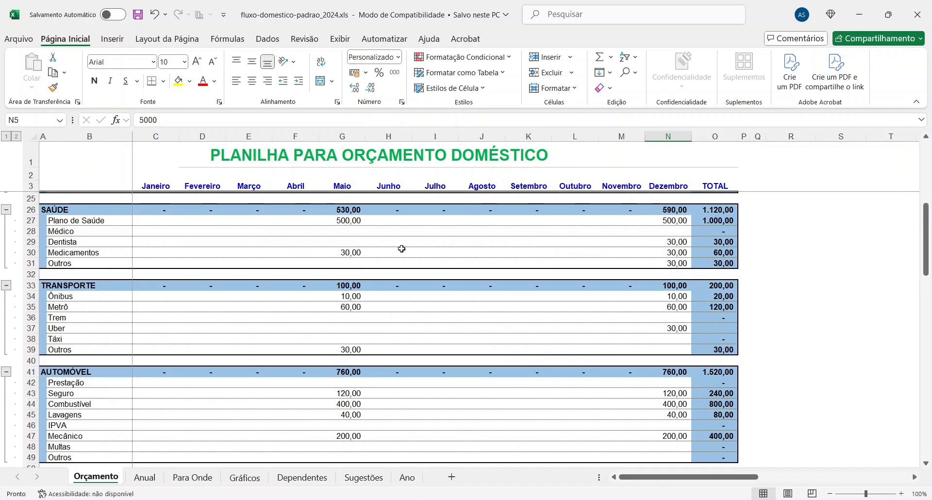
scroll(402, 249, down, 1)
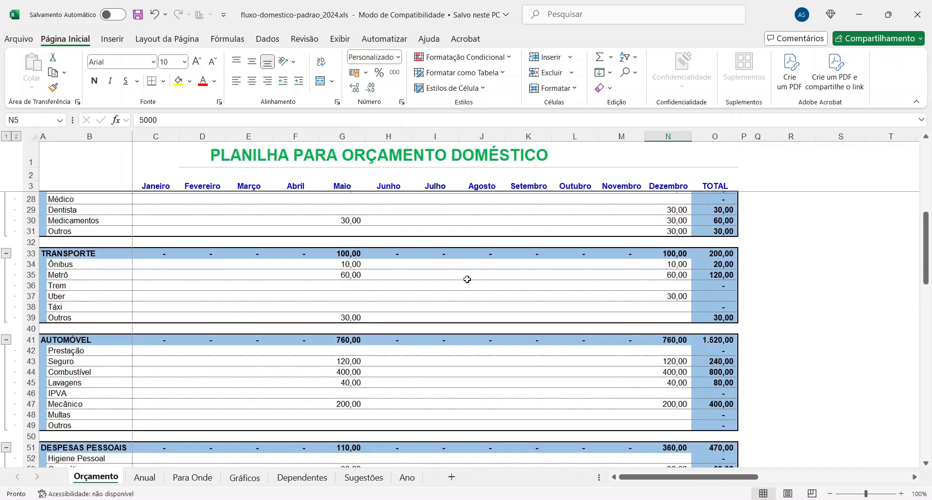
scroll(429, 273, down, 2)
scroll(429, 273, down, 1)
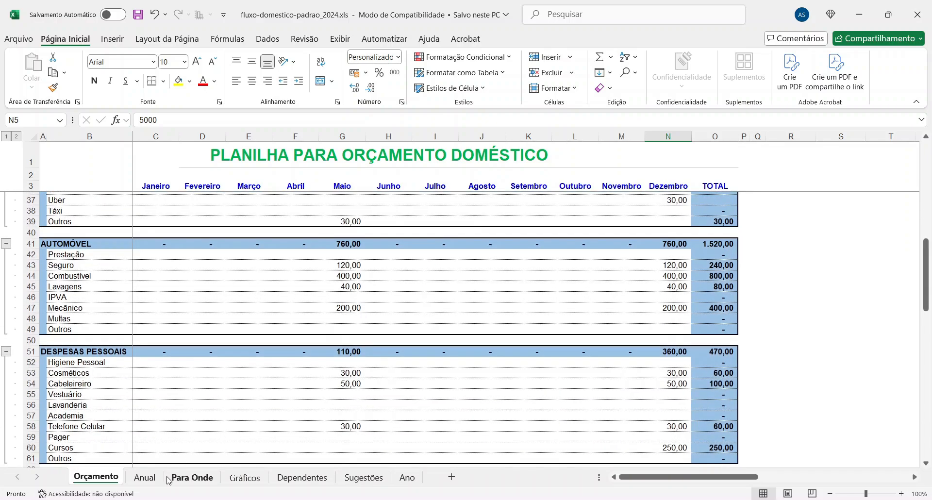
- View the charts on the Anual, Para Onde and Gráficos sheets and check the TOTAIS table on the Orçamento sheet
click(145, 478)
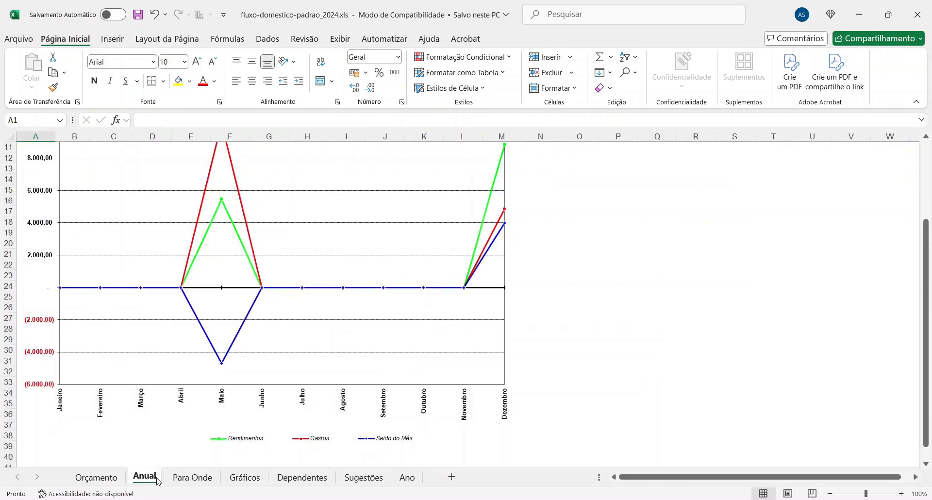
click(200, 478)
click(245, 478)
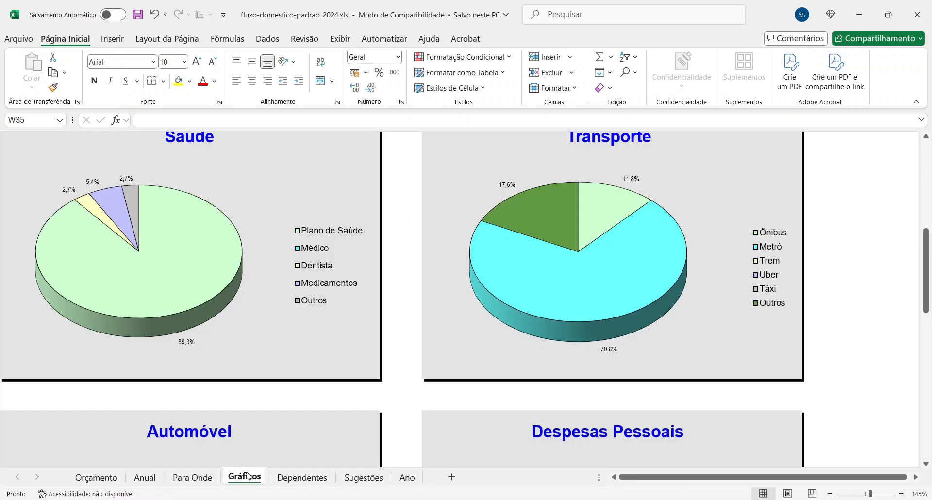
click(88, 477)
scroll(248, 365, down, 10)
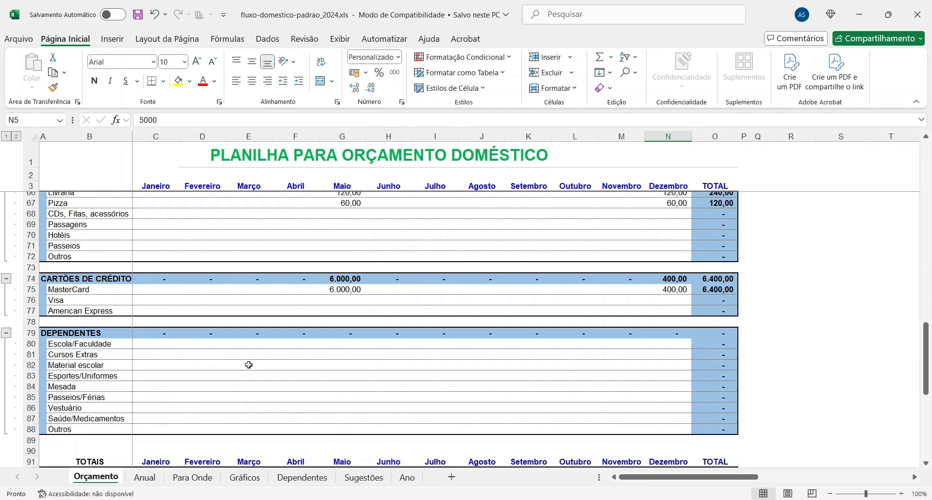
scroll(248, 364, down, 5)
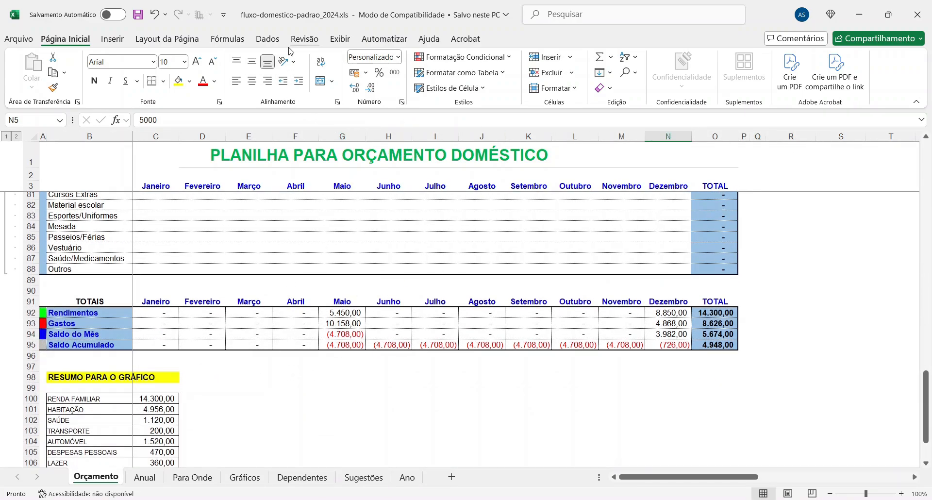
scroll(438, 316, up, 15)
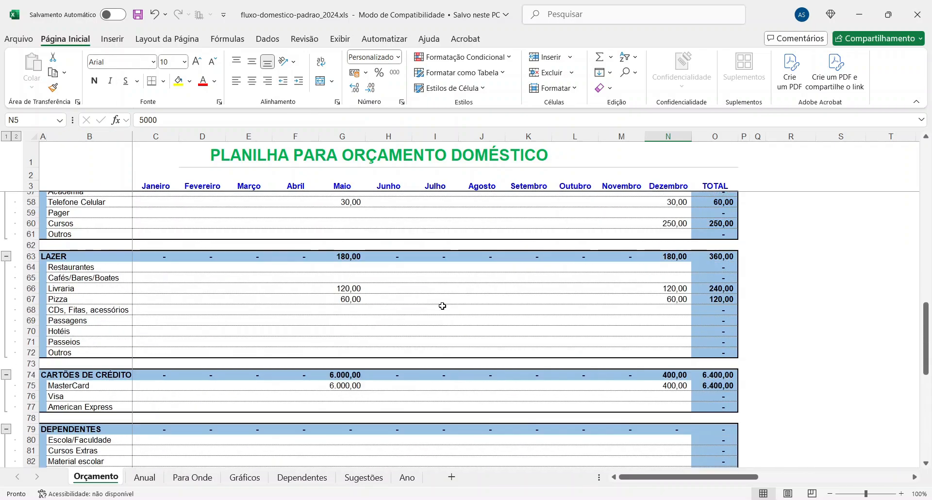
scroll(443, 306, up, 11)
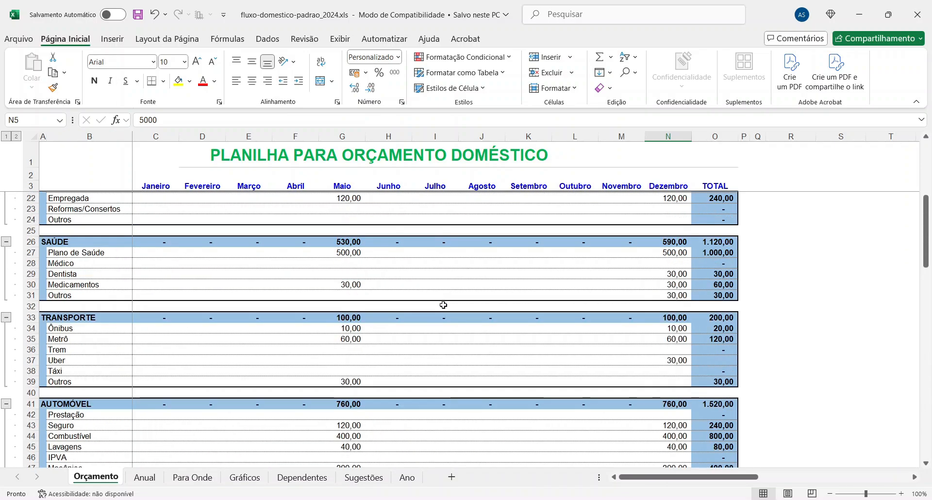